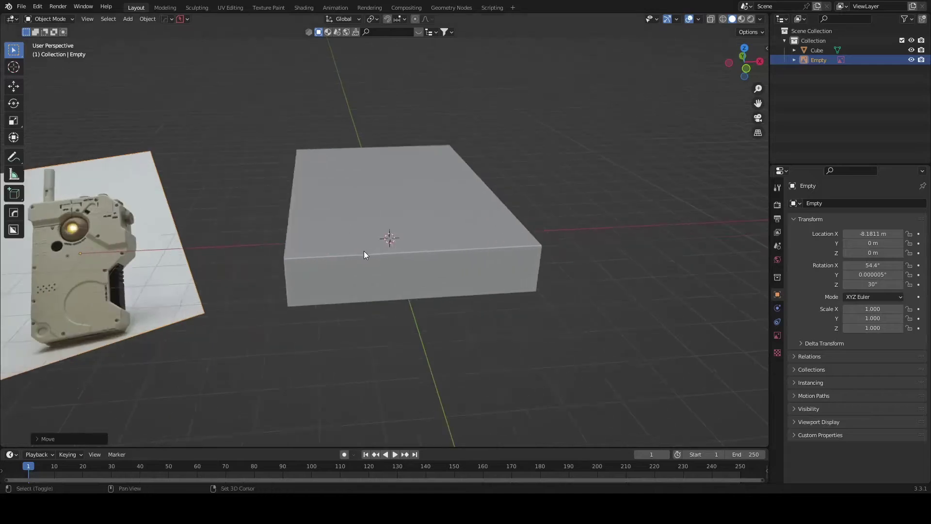
From Top view, cut an Ngon BoxCutter notch into the block's upper left corner
key("KP_7")
key("alt+w")
key("d")
left_click(179, 292)
left_click(345, 341)
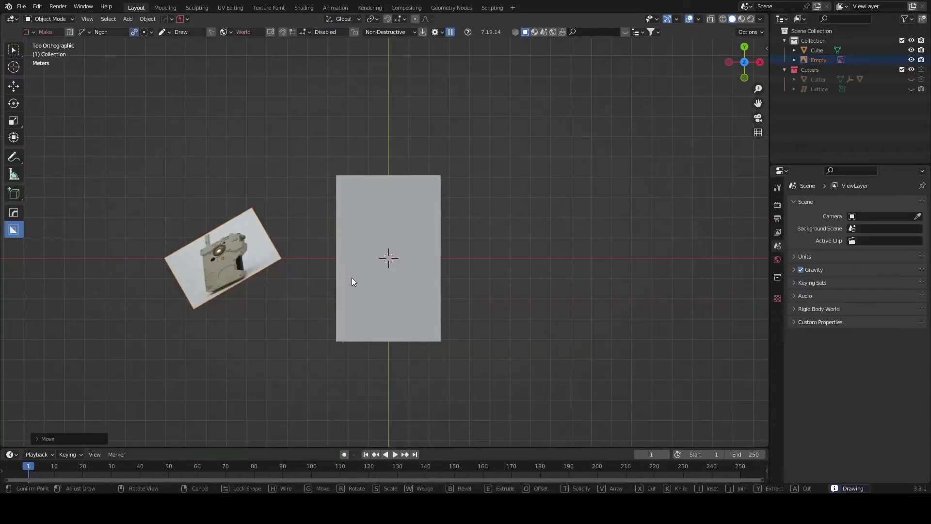
left_click(324, 344)
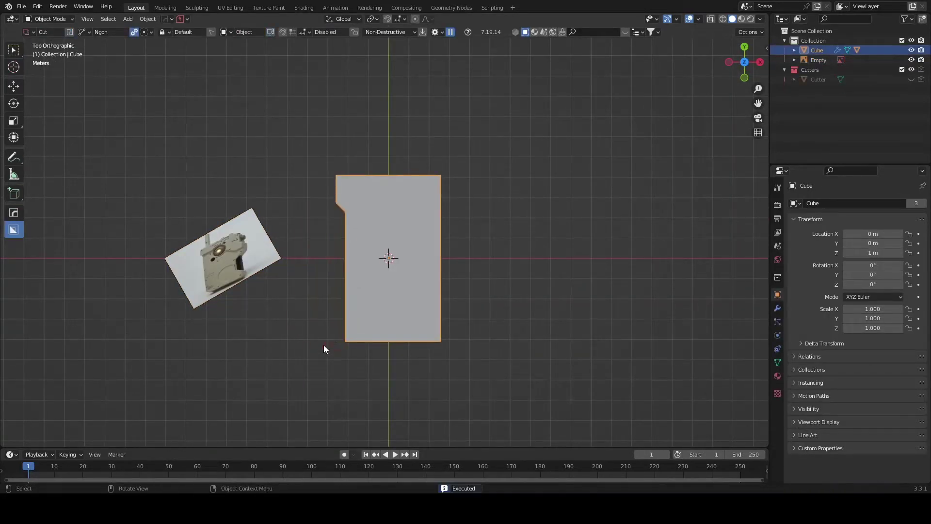
scroll(340, 347, "up", 2)
Cut angled steps down the block's right edge with a four-point Ngon cut
left_click(407, 201)
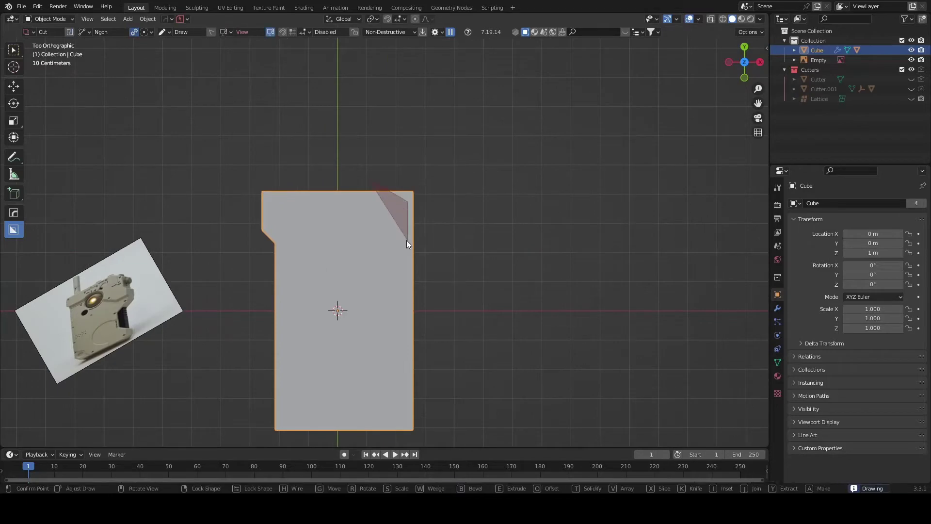
left_click(407, 240)
left_click(388, 327)
left_click(388, 398)
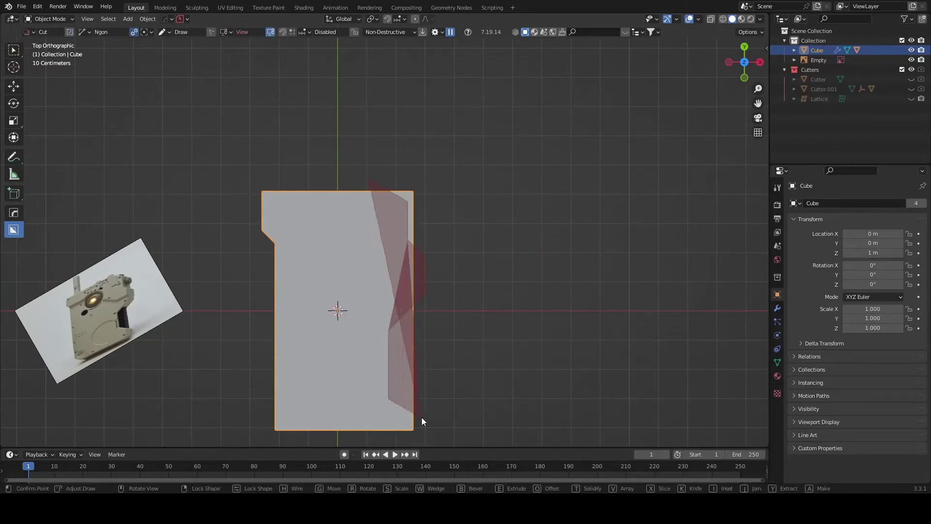
key("space")
middle_click_drag(498, 182, 263, 211)
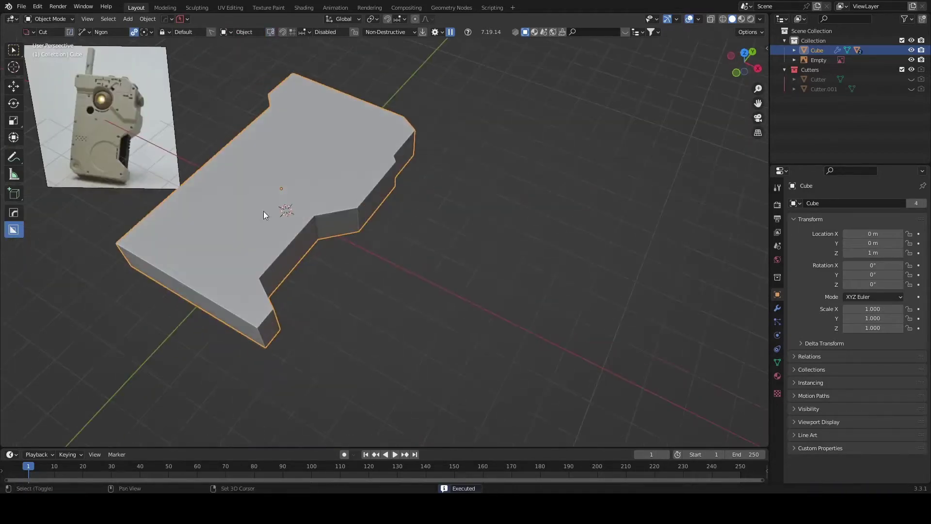
key("Tab")
Bevel the corner edges of the first cut notch
middle_click_drag(424, 246, 449, 308)
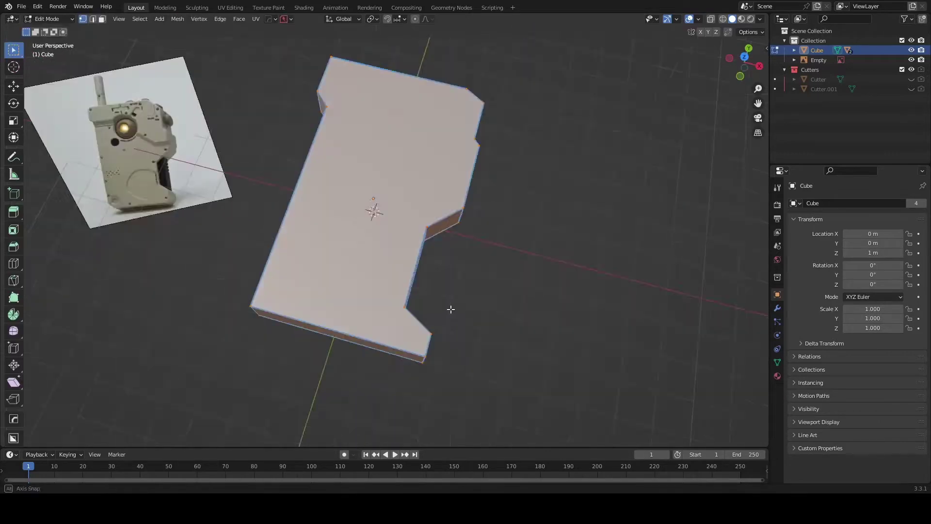
scroll(359, 275, "up", 4)
key("Tab")
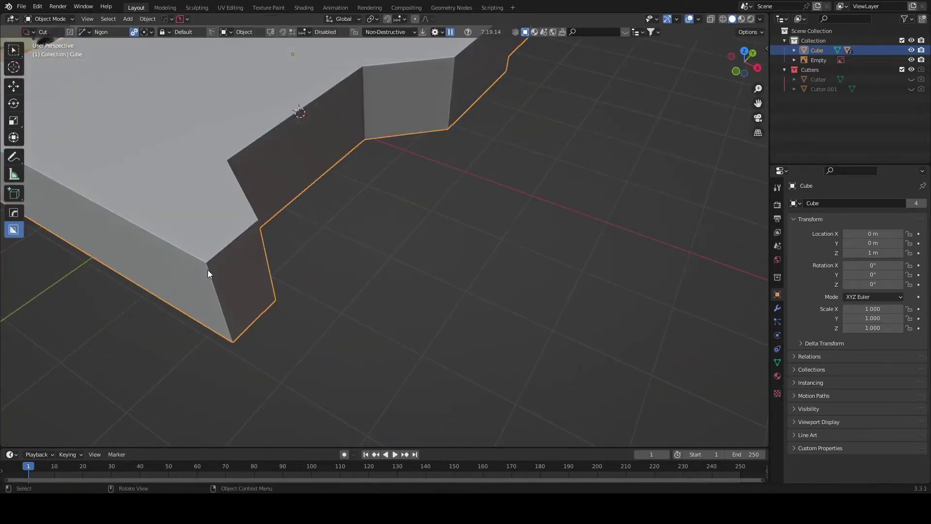
key("Tab")
key("ctrl+b")
left_click(438, 286)
key("Tab")
scroll(437, 286, "down", 5)
middle_click_drag(343, 226, 282, 280)
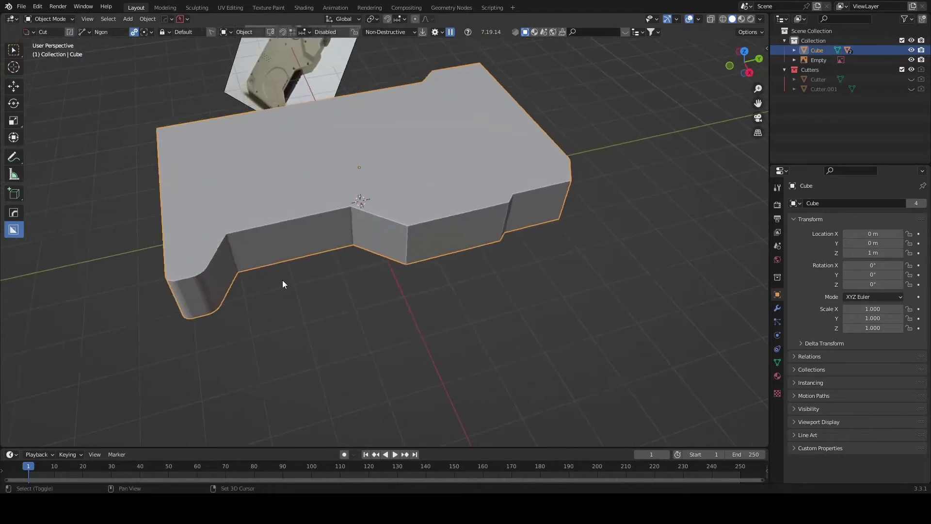
Bevel another notch corner edge and check the result
key("Tab")
middle_click_drag(498, 238, 524, 253)
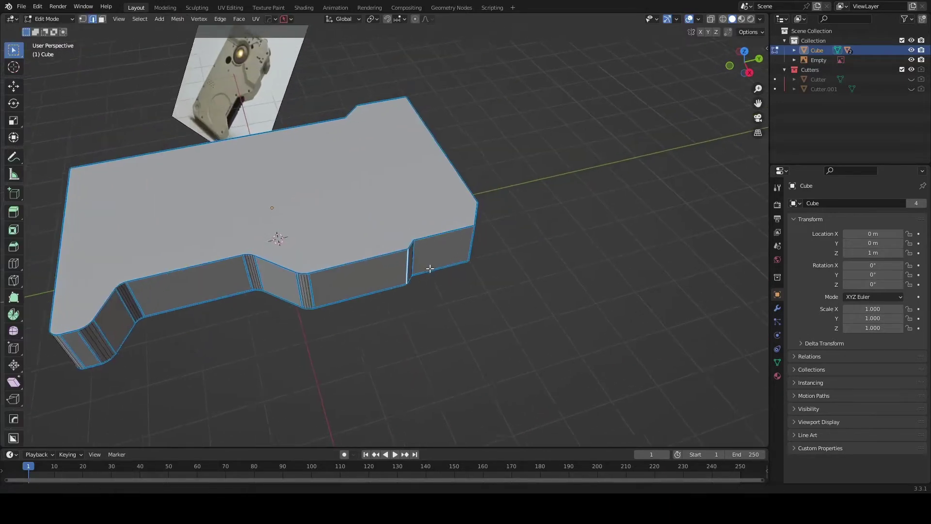
scroll(542, 267, "up", 3)
key("ctrl+b")
key("Tab")
middle_click_drag(613, 268, 431, 339)
key("Tab")
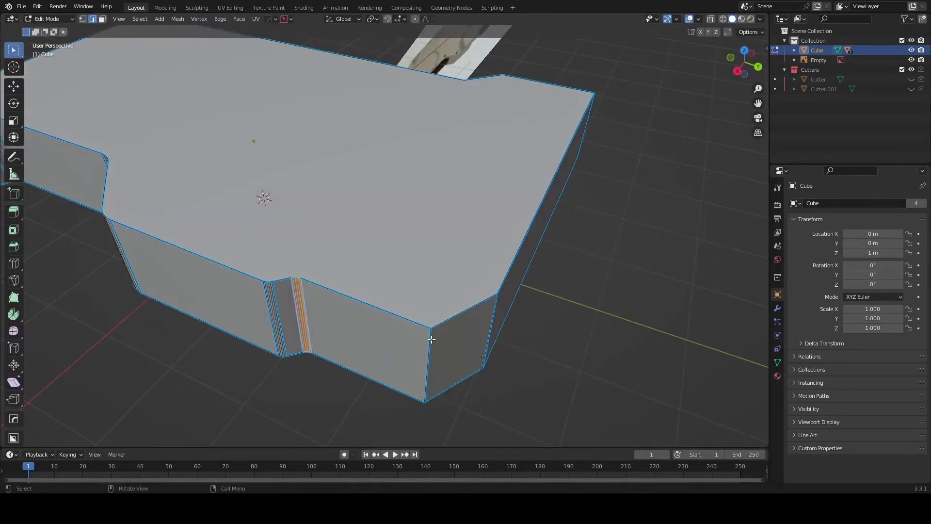
left_click(583, 322)
Add narrower bevels to the remaining notch corners
key("Tab")
middle_click_drag(583, 321, 493, 327)
key("Tab")
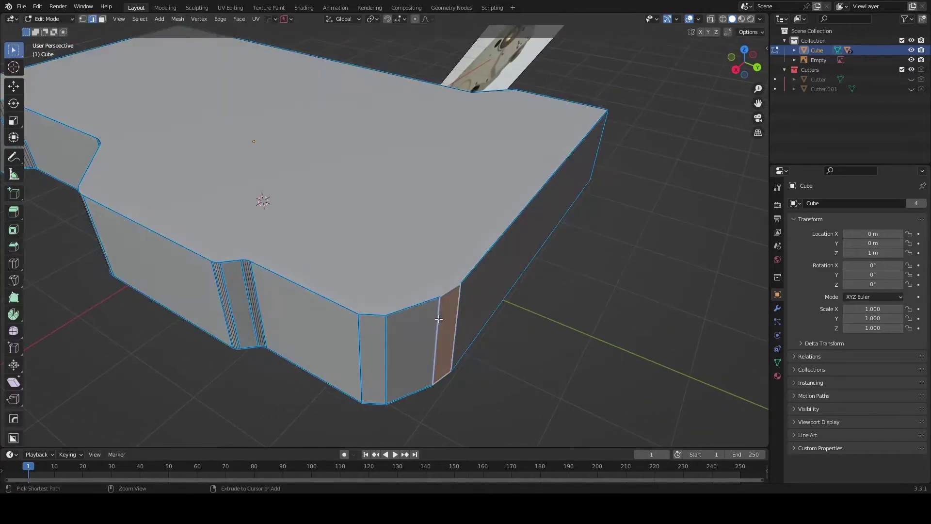
left_click(381, 333)
key("Tab")
key("Tab")
left_click(507, 342)
key("Tab")
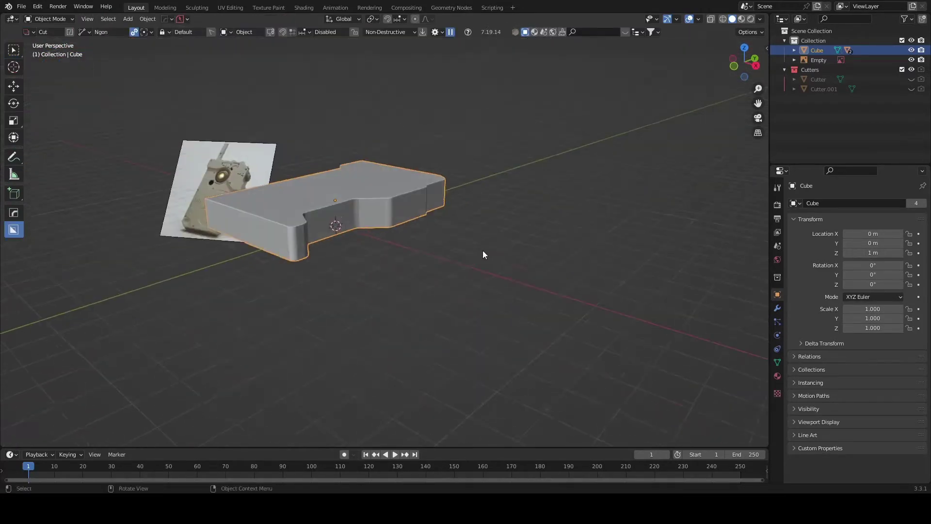
Resharpen the body's edge shading and save the file as w_01.blend
key("ctrl+2")
scroll(352, 225, "up", 4)
key("ctrl+2")
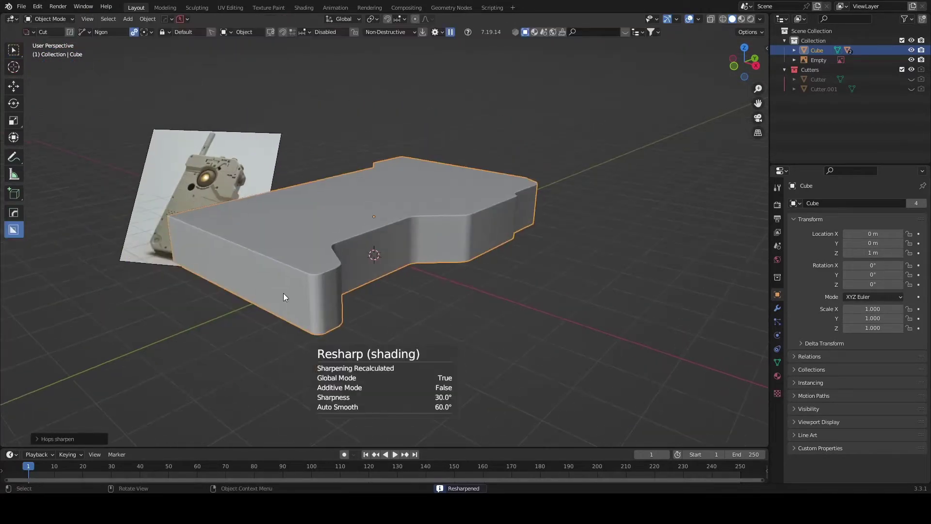
key("KP_7")
left_click(190, 18)
left_click(176, 54)
mouse_move(221, 154)
middle_mouse_down()
mouse_move(368, 197)
mouse_move(343, 252)
middle_mouse_up()
key("KP_7")
key("d")
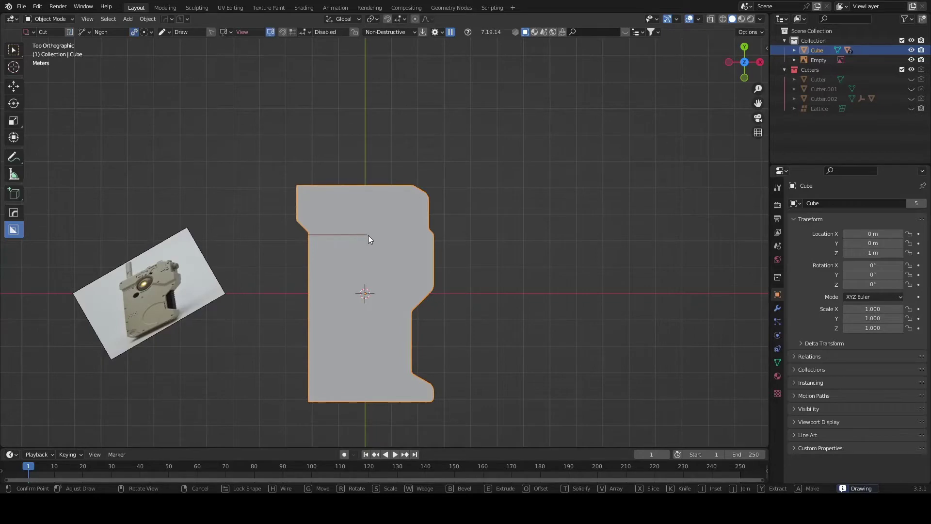
Draw an Ngon outline across the upper body and cut it to a shallow depth
left_click(381, 235)
left_click(392, 255)
left_click(444, 251)
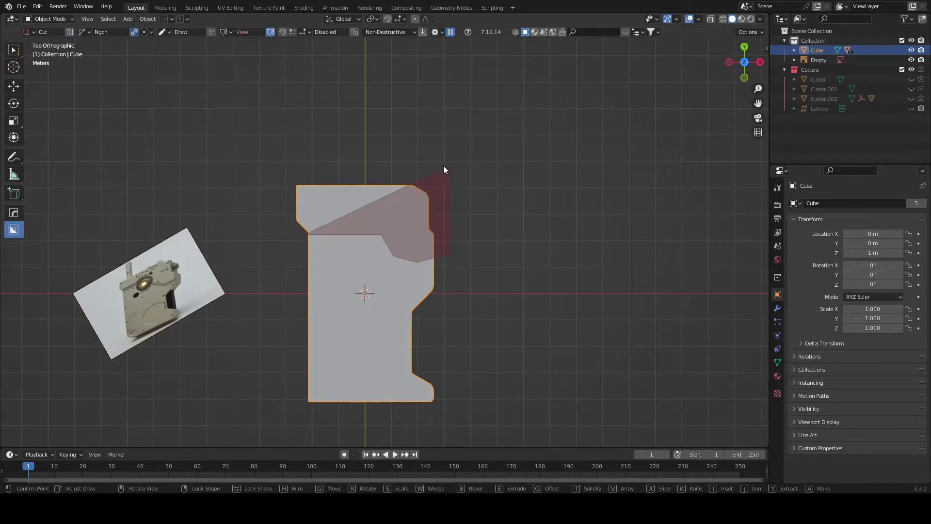
left_click(443, 167)
left_click(458, 303)
key("e")
middle_click_drag(270, 433, 336, 344)
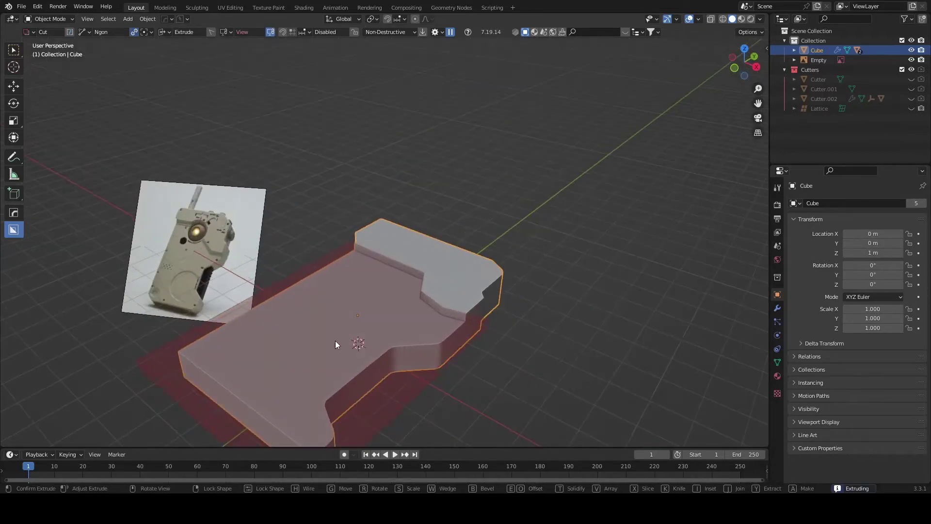
left_click(336, 340)
Edit the ledge cutter's mesh through the HardOps menu, then reselect the radio body
key("q")
left_click(408, 315)
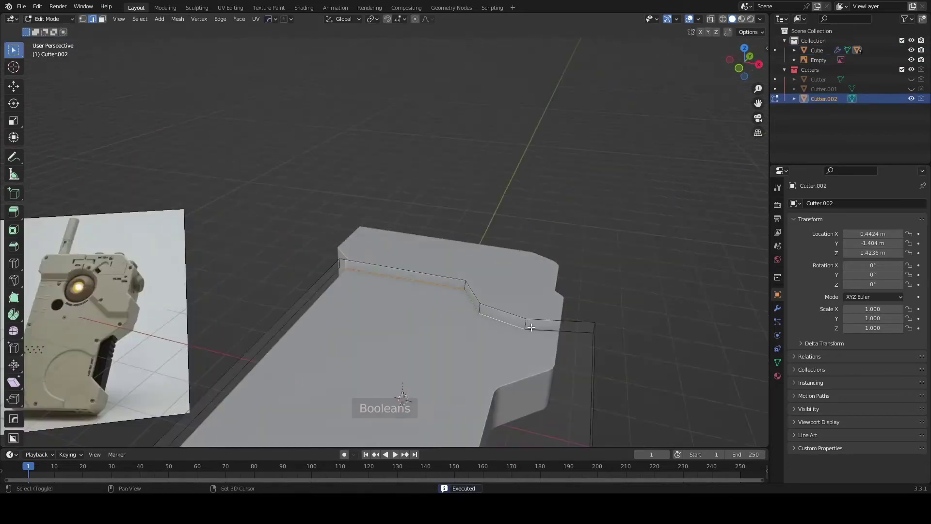
scroll(532, 328, "down", 3)
key("Tab")
left_click(452, 327)
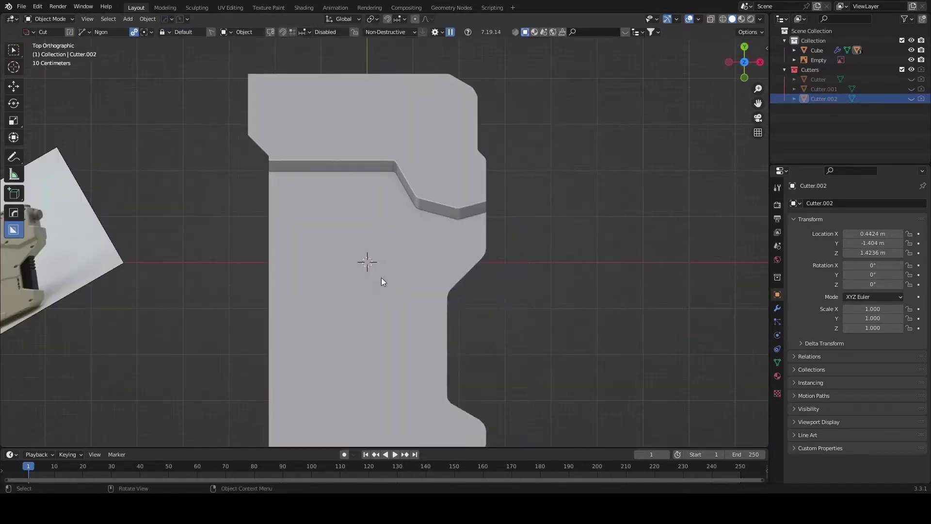
key("ctrl+d")
Draw a circular cut over the ledge bend and loop-cut its cutter mesh
scroll(392, 239, "down", 2)
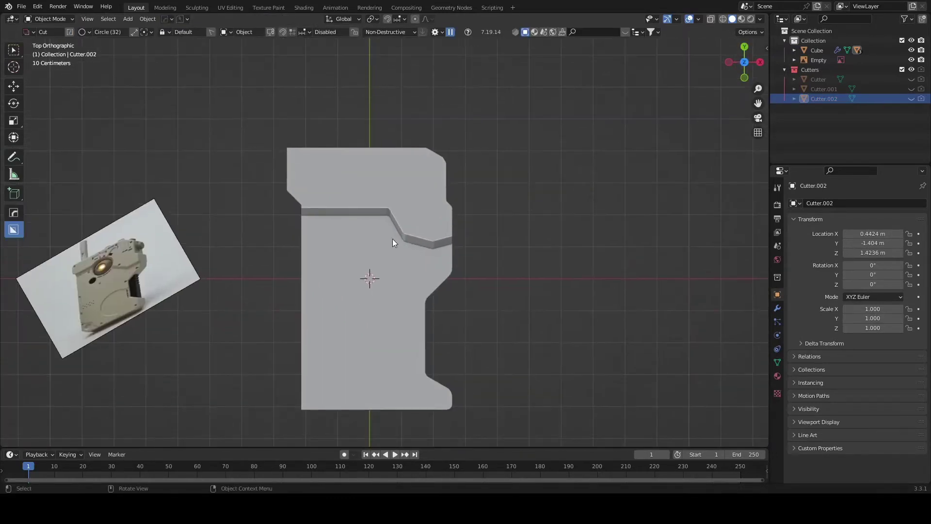
scroll(386, 223, "up", 5)
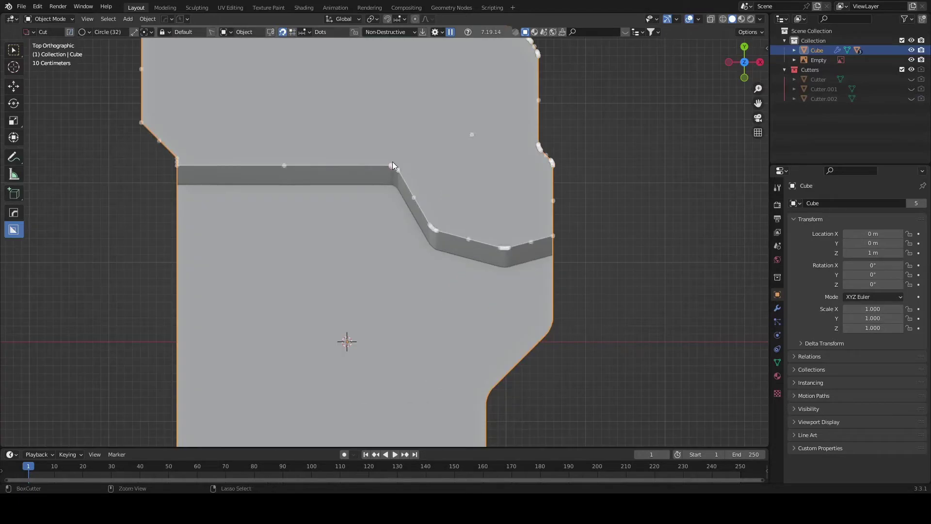
left_click_drag(391, 162, 446, 208)
scroll(447, 207, "down", 5)
scroll(446, 218, "up", 1)
middle_click_drag(446, 217, 436, 220)
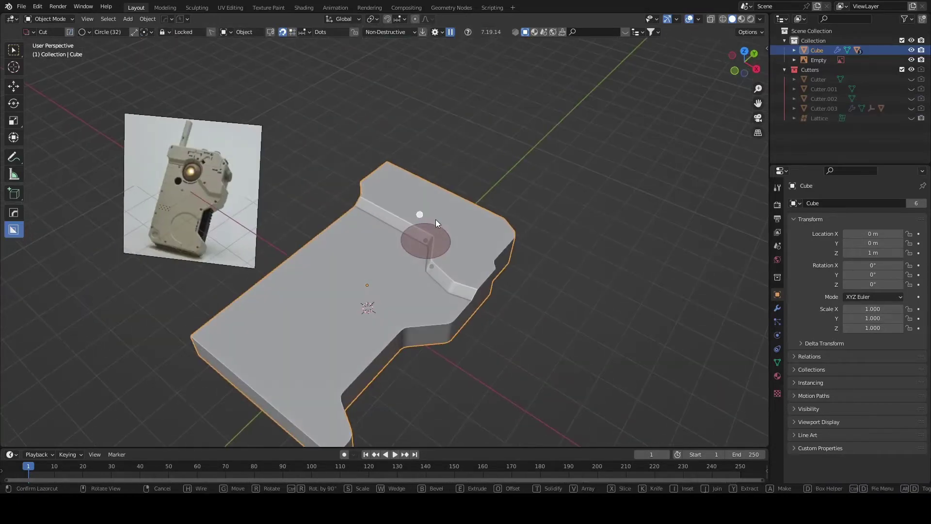
scroll(430, 249, "up", 4)
key("q")
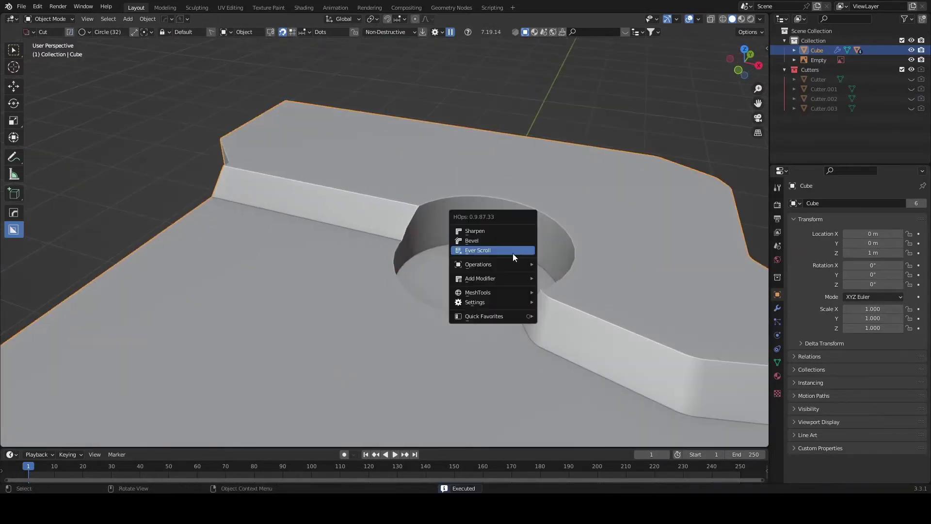
left_click(513, 252)
key("ctrl+r")
key("Tab")
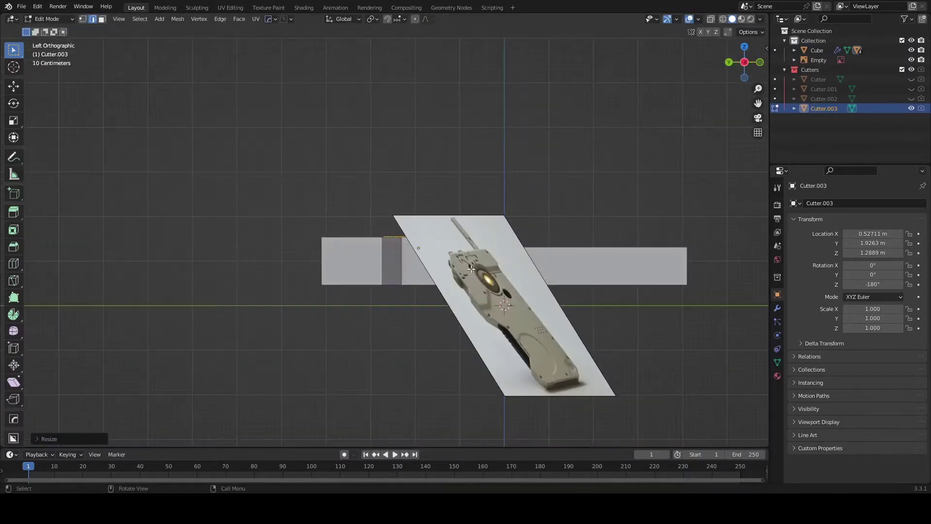
Add another loop cut to circle cutter Cutter.003 and inspect the hole
middle_click_drag(400, 296, 381, 283)
scroll(380, 283, "up", 3)
key("q")
left_click(409, 236)
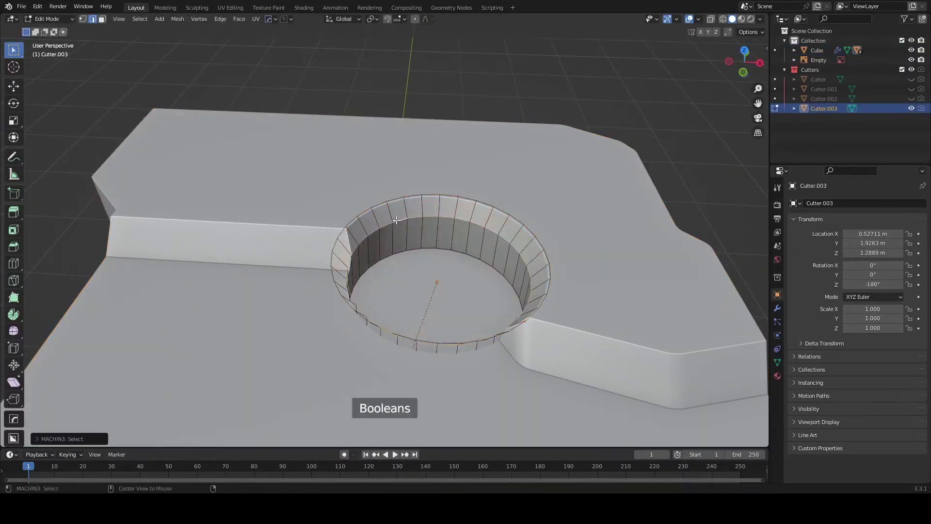
scroll(410, 237, "up", 2)
key("ctrl+r")
key("Tab")
scroll(556, 238, "down", 5)
mouse_move(479, 235)
middle_mouse_down()
mouse_move(436, 253)
mouse_move(418, 309)
middle_mouse_up()
scroll(426, 262, "up", 4)
Save the file and reselect the radio body from Top view
key("ctrl+s")
key("KP_1")
key("KP_7")
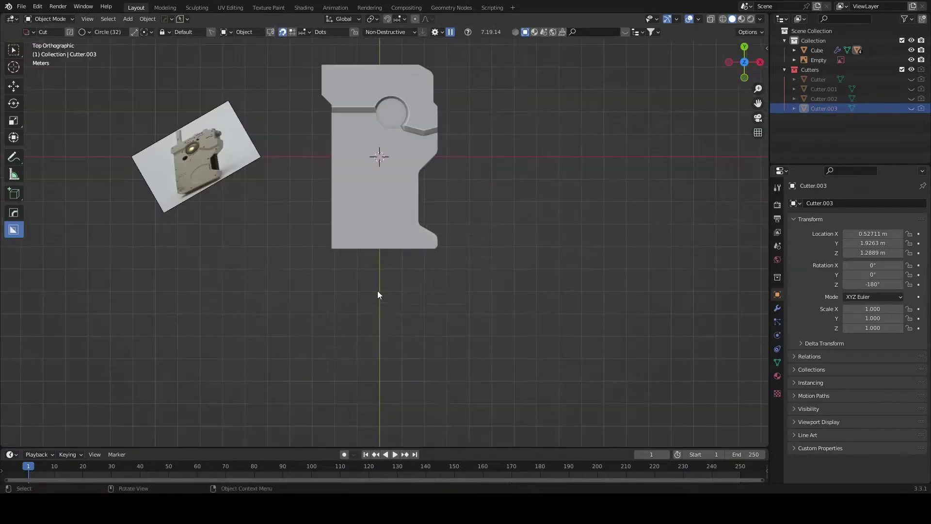
scroll(377, 290, "up", 3)
left_click(400, 287)
scroll(388, 291, "down", 2)
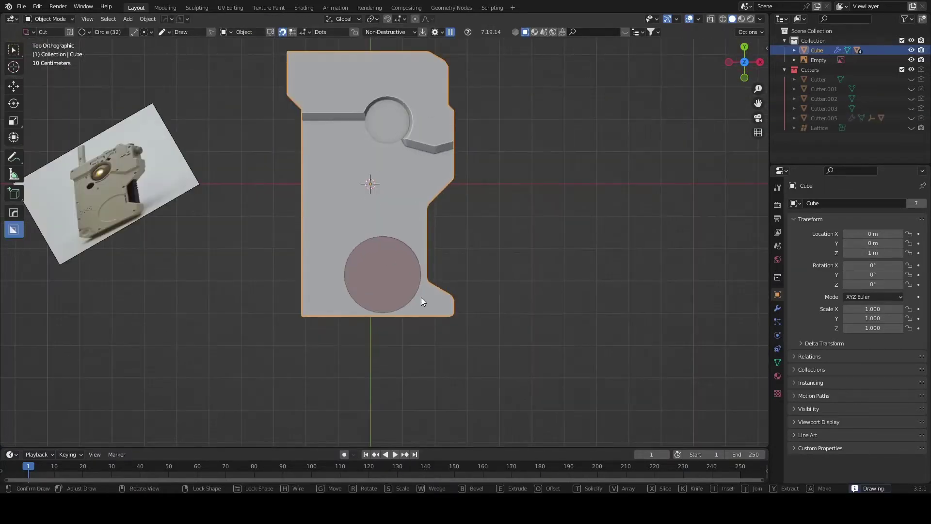
Confirm the lower circular recess and add a polygon cut over its right side
middle_click_drag(419, 295, 415, 206)
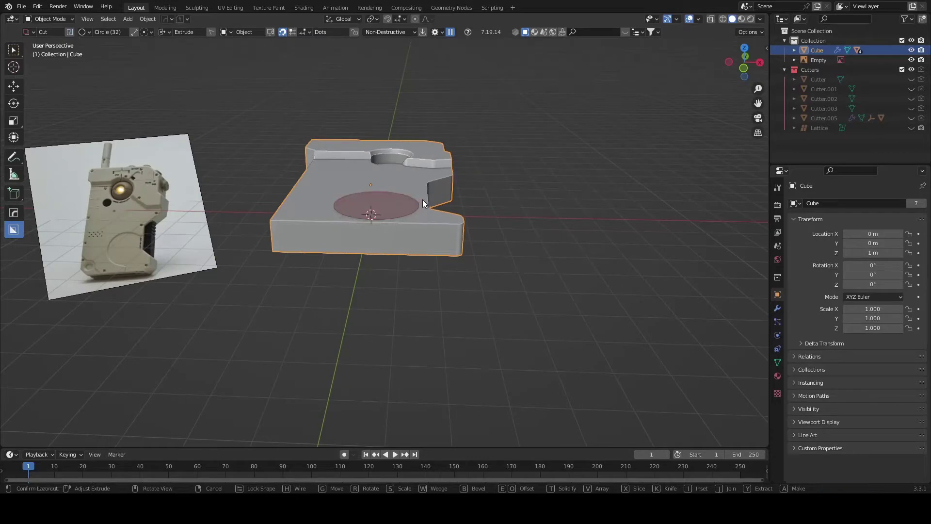
left_click(423, 208)
scroll(403, 280, "up", 3)
key("KP_7")
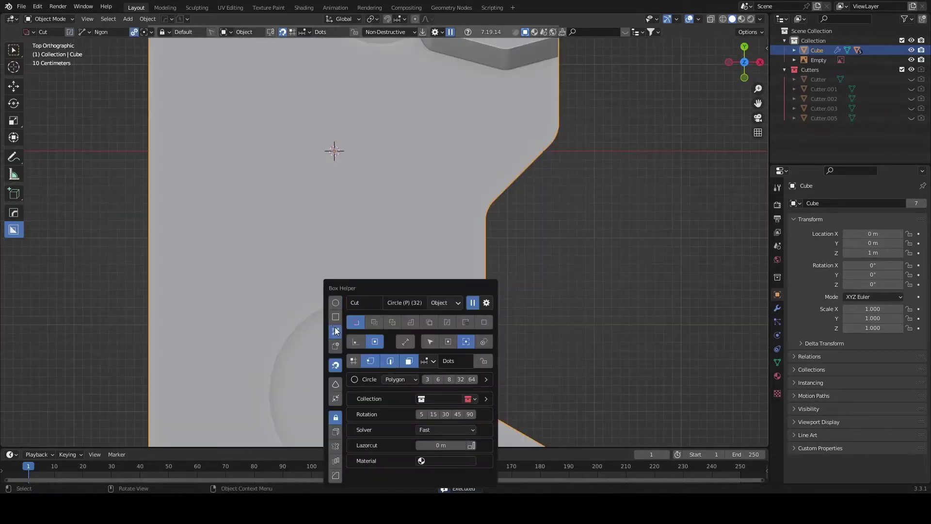
scroll(458, 292, "down", 3)
left_click_drag(381, 289, 504, 369)
mouse_move(504, 370)
middle_mouse_down()
mouse_move(558, 241)
mouse_move(415, 236)
mouse_move(447, 307)
middle_mouse_up()
left_click(419, 242)
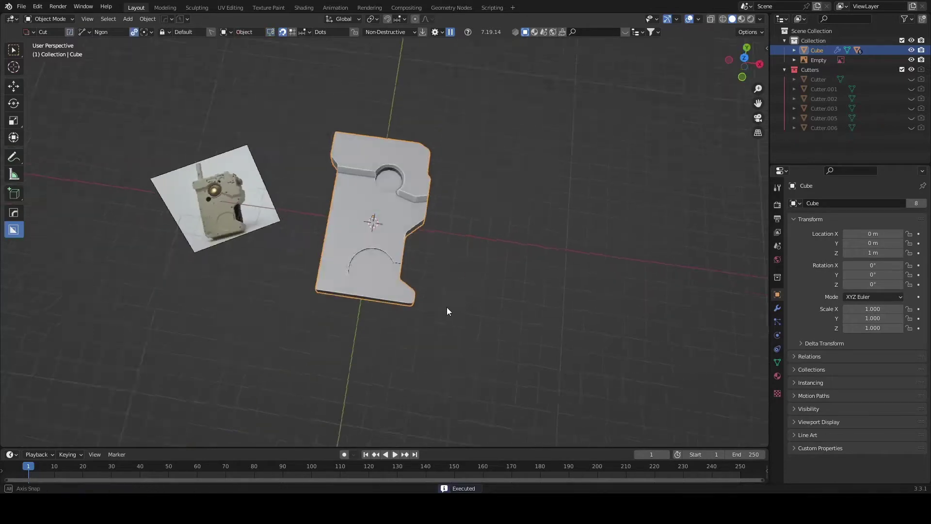
scroll(432, 273, "up", 4)
mouse_move(431, 272)
middle_mouse_down()
mouse_move(408, 281)
mouse_move(451, 276)
middle_mouse_up()
Scale up the outer edge ring of lower hole cutter Cutter.005 slightly
left_click(421, 257)
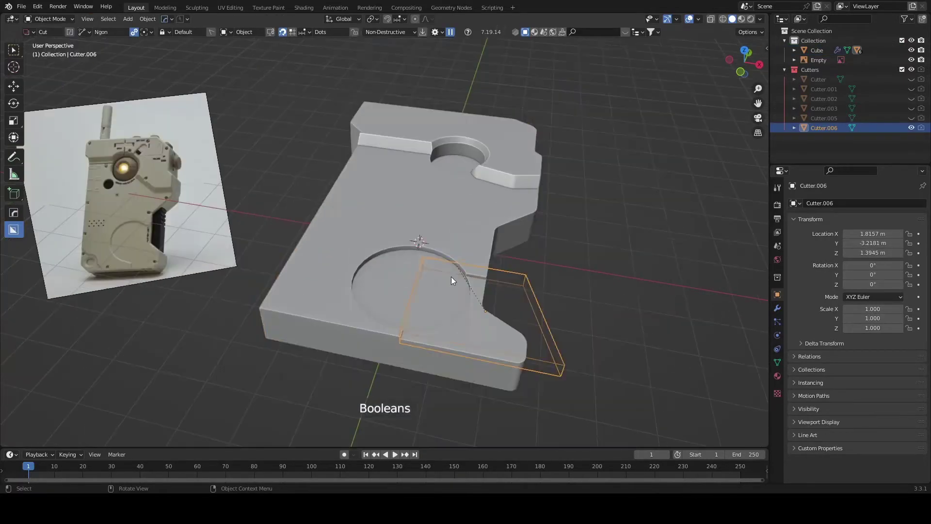
right_click(451, 277)
key("Tab")
double_click(420, 251)
key("s")
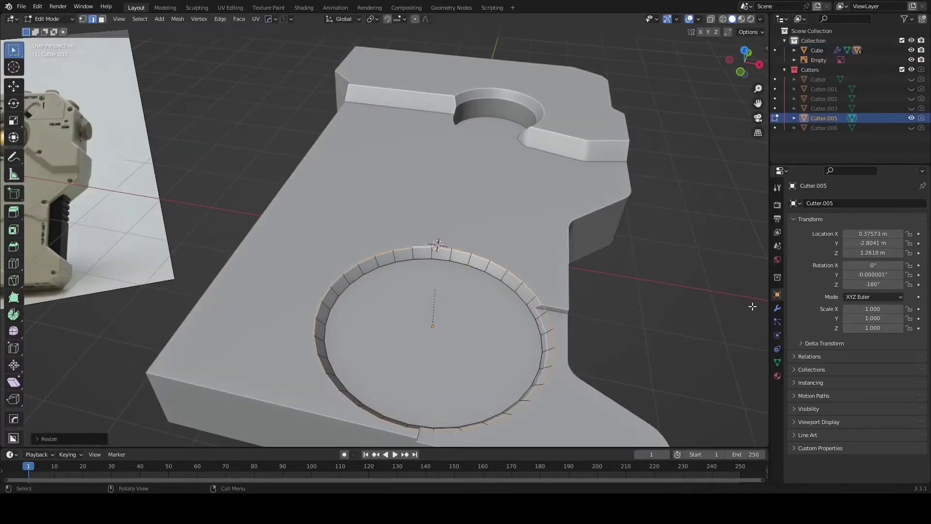
key("Tab")
mouse_move(752, 307)
middle_mouse_down()
mouse_move(464, 306)
mouse_move(418, 264)
middle_mouse_up()
key("KP_7")
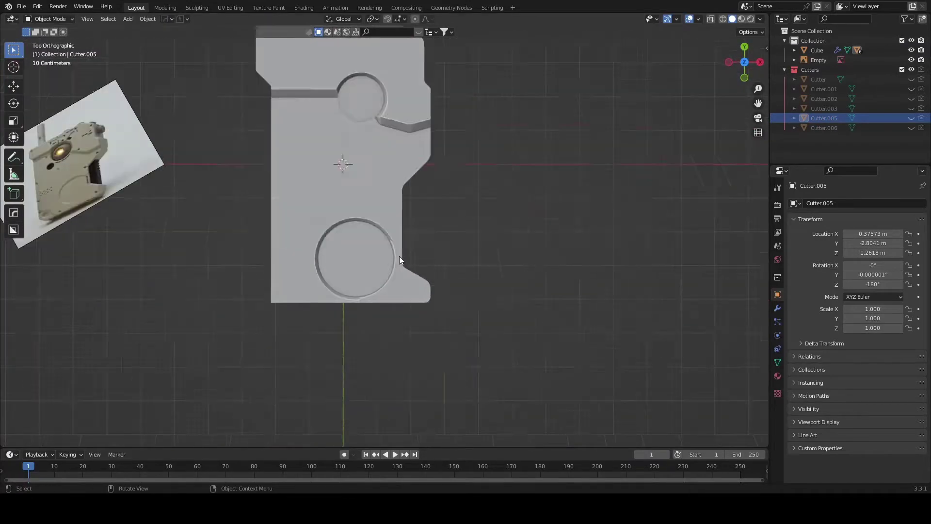
Cut an angled Ngon notch into the body's left side edge
left_click(400, 260)
scroll(399, 260, "up", 2)
key("w")
key("d")
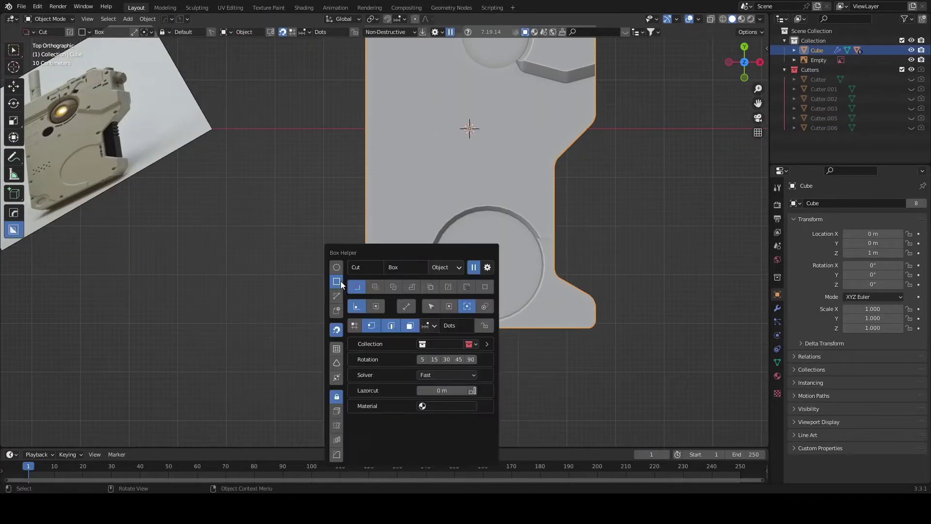
left_click(336, 296)
left_click(366, 280)
mouse_move(447, 337)
middle_mouse_down()
mouse_move(376, 249)
mouse_move(543, 283)
middle_mouse_up()
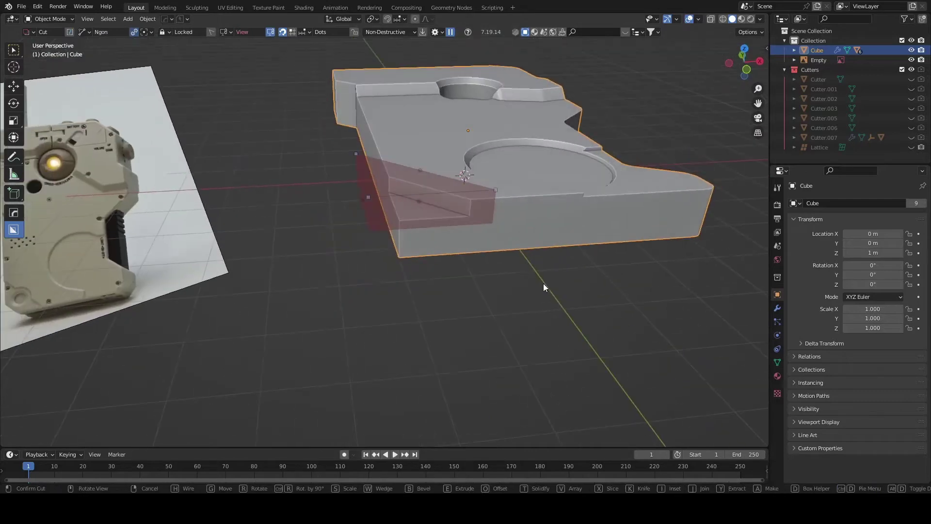
key("Tab")
mouse_move(590, 205)
middle_mouse_down()
mouse_move(542, 205)
mouse_move(490, 179)
middle_mouse_up()
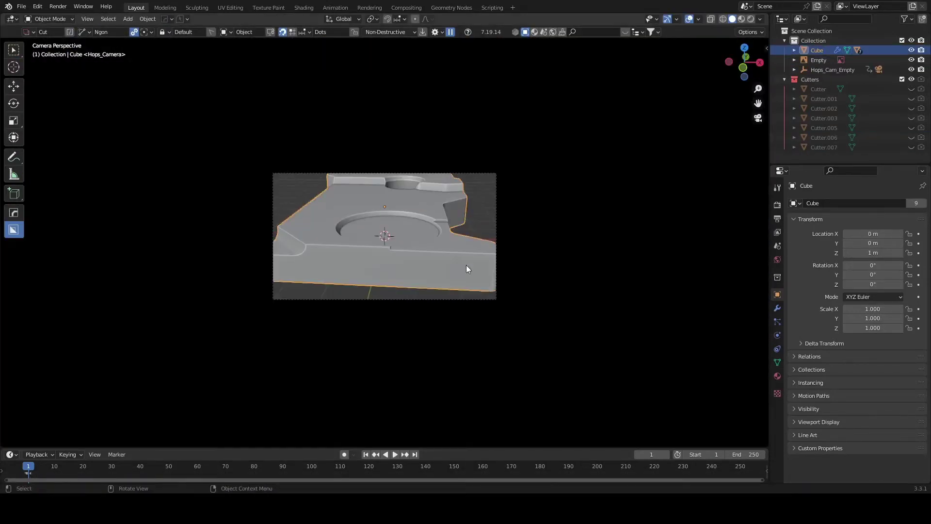
mouse_move(466, 265)
middle_mouse_down()
mouse_move(387, 336)
mouse_move(484, 280)
mouse_move(586, 330)
mouse_move(348, 297)
mouse_move(362, 365)
mouse_move(401, 310)
mouse_move(316, 325)
middle_mouse_up()
Add a cube and shape it into a narrow block beside the lower round recess
key("shift+a")
key("g")
key("x")
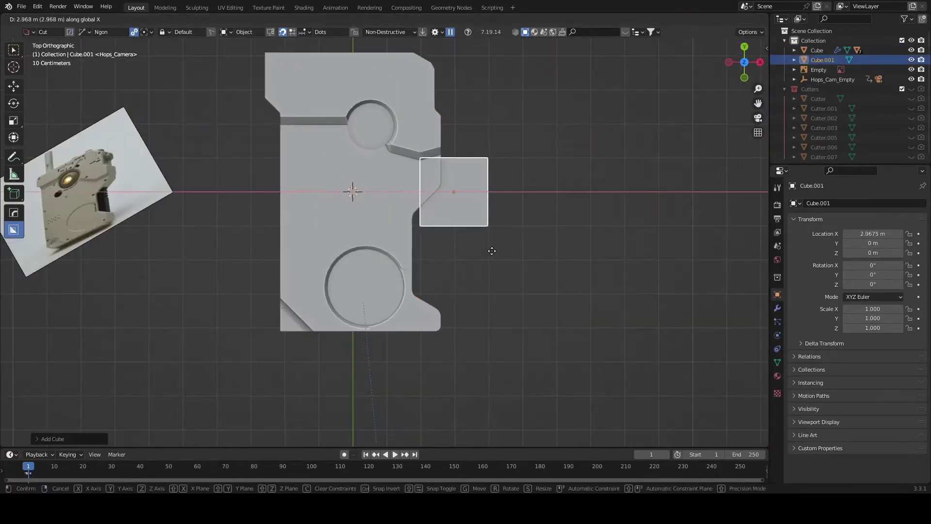
key("x")
key("x")
key("s")
key("x")
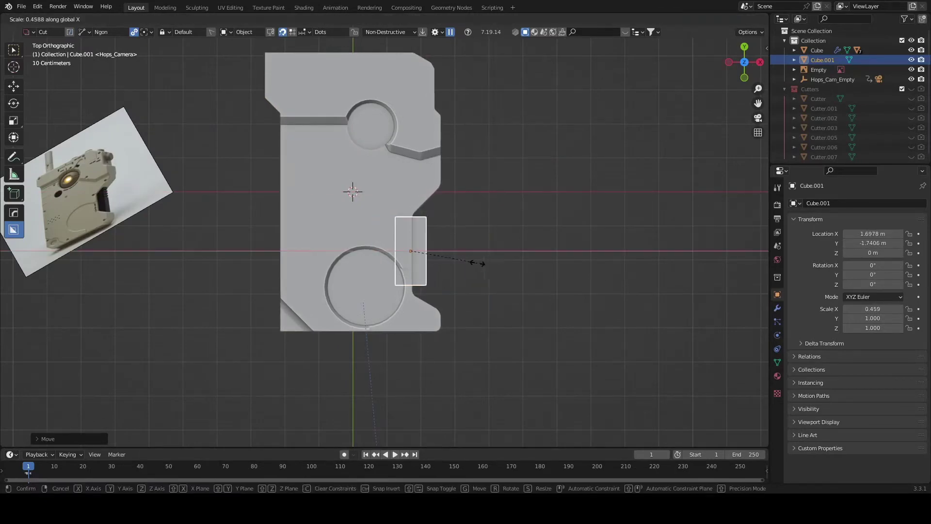
left_click(474, 261)
key("g")
key("z")
left_click(478, 295)
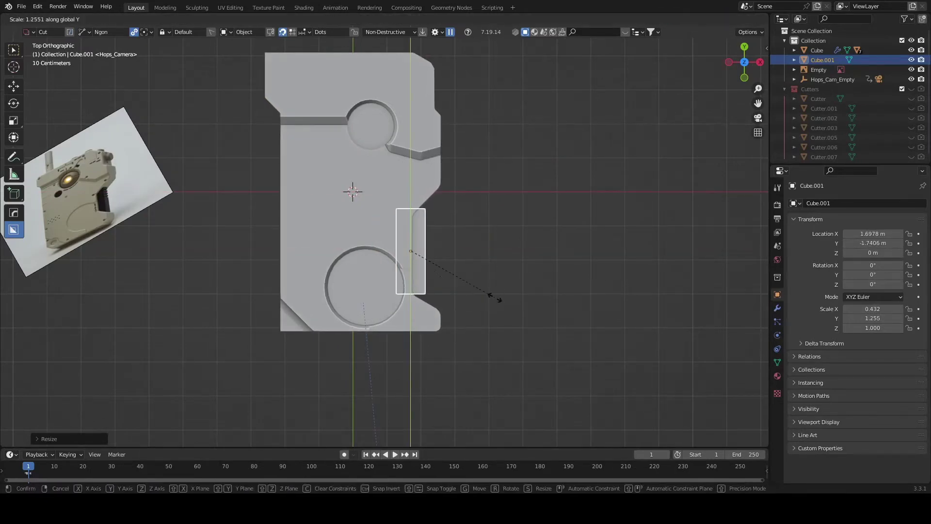
Raise the narrow block along Z so it sits up on the slab's side edge
middle_click_drag(478, 295, 441, 254)
key("g")
key("z")
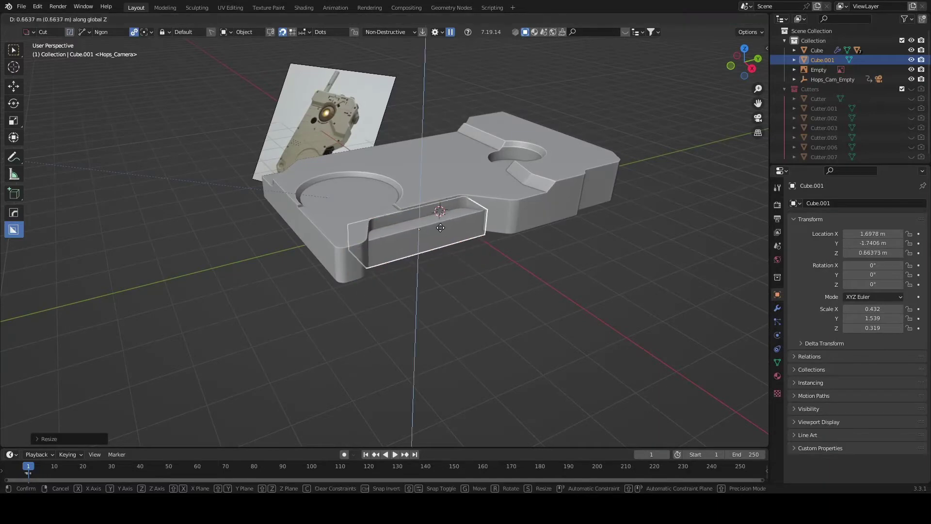
left_click(440, 218)
mouse_move(440, 218)
middle_mouse_down()
mouse_move(614, 220)
mouse_move(492, 327)
middle_mouse_up()
scroll(430, 264, "up", 3)
key("Tab")
Apply the block's scale and sharpen its edges with HardOps Csharp
key("Tab")
scroll(430, 265, "down", 5)
key("ctrl+a")
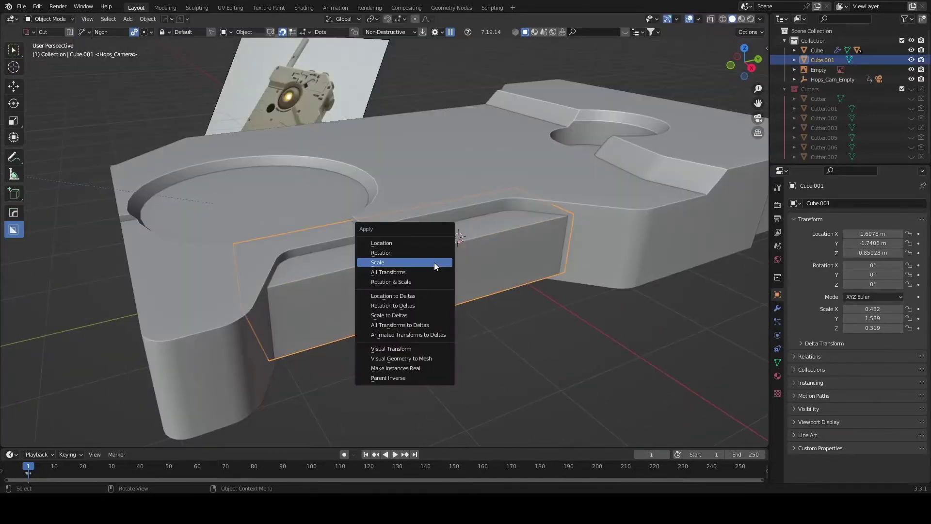
left_click(435, 263)
key("Tab")
scroll(459, 271, "up", 4)
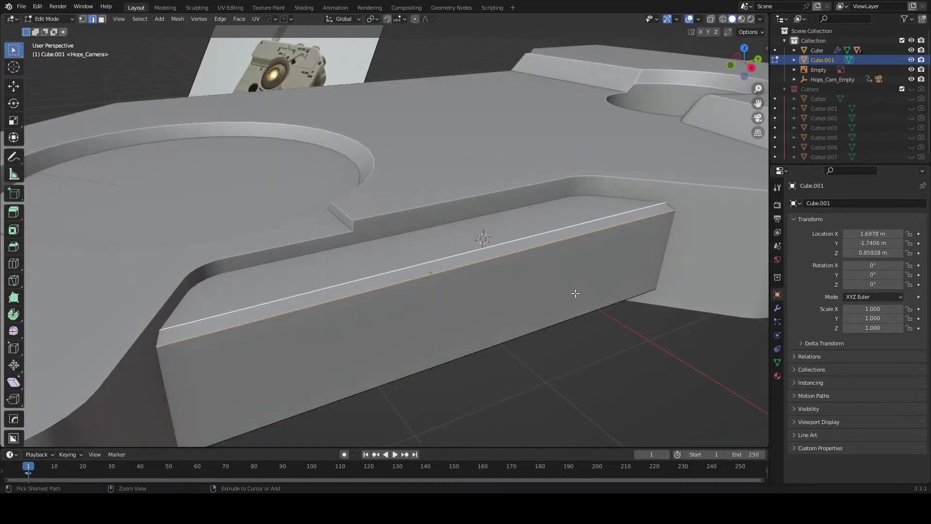
scroll(575, 293, "down", 2)
mouse_move(576, 299)
middle_mouse_down()
mouse_move(410, 333)
mouse_move(496, 269)
mouse_move(441, 285)
mouse_move(421, 266)
middle_mouse_up()
key("ctrl+2")
key("Tab")
Cut a BoxCutter groove at the block's outer edge, arrayed into a row of five
scroll(422, 266, "up", 2)
key("KP_7")
scroll(387, 310, "up", 3)
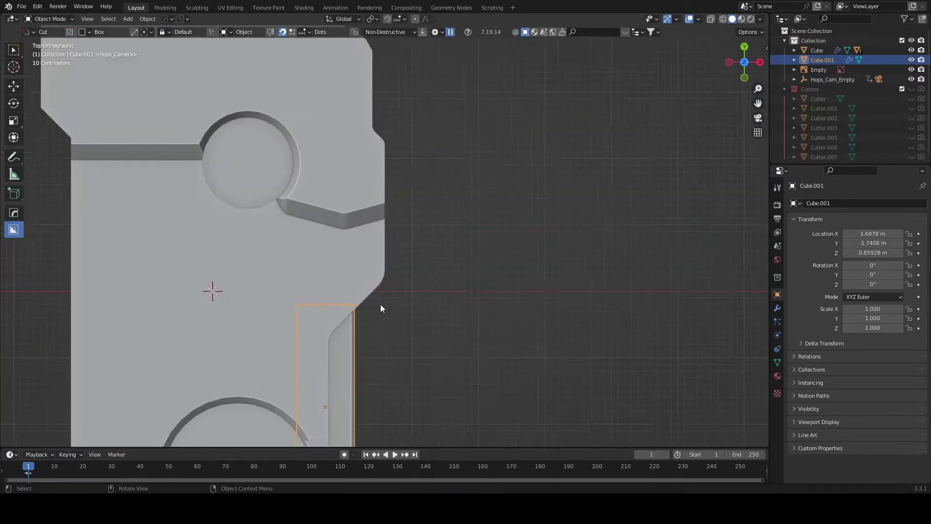
middle_click_drag(381, 304, 357, 286, "shift")
left_click_drag(334, 280, 356, 286)
key("v")
key("y")
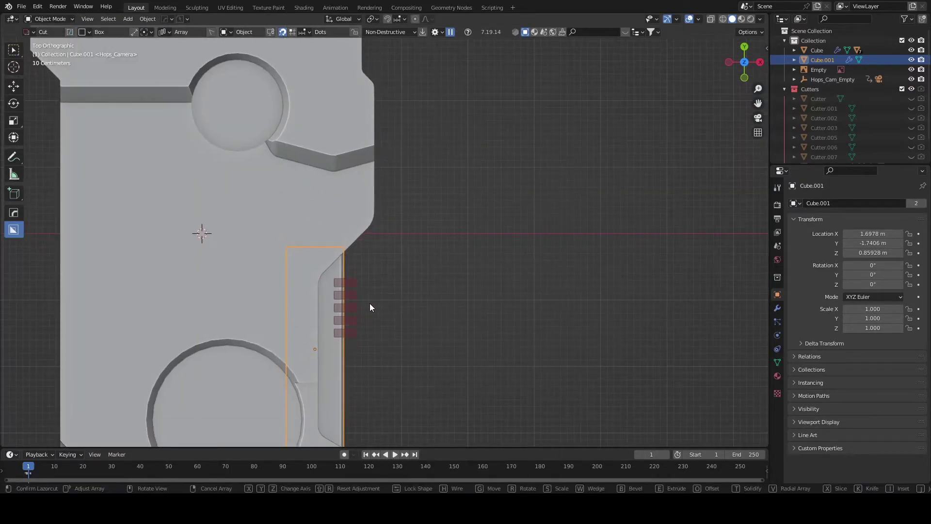
middle_click_drag(356, 341, 383, 267)
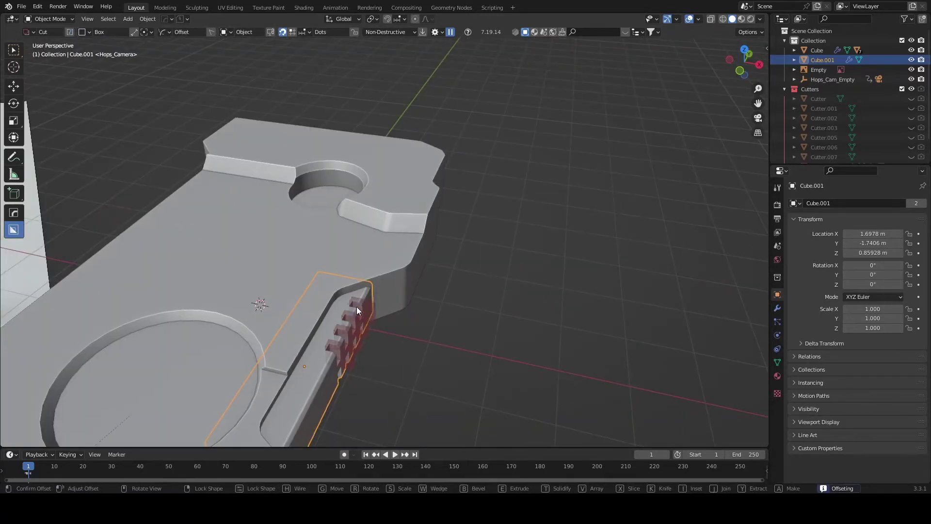
left_click(357, 306)
mouse_move(357, 306)
middle_mouse_down()
mouse_move(469, 248)
mouse_move(388, 383)
mouse_move(408, 373)
mouse_move(317, 308)
middle_mouse_up()
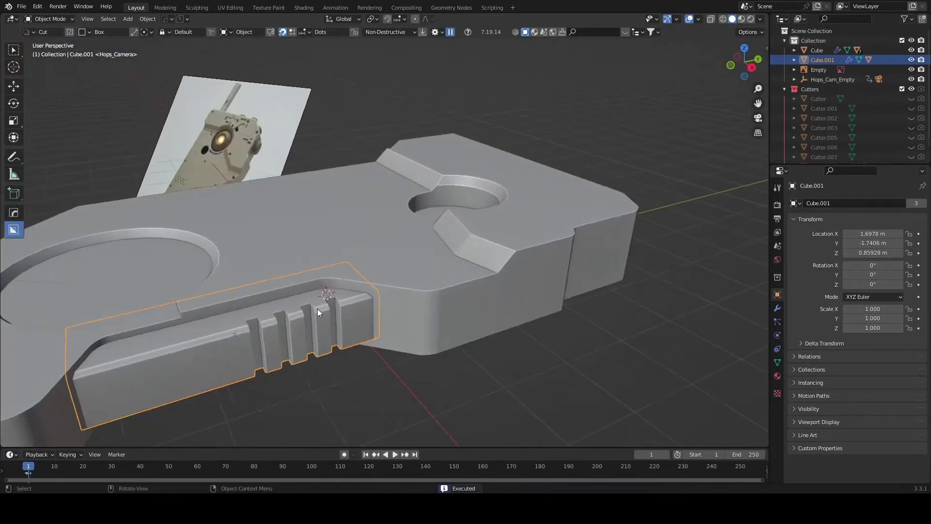
Add a bevel to the groove cutter so the grooves have rounded edges
key("ctrl+b")
scroll(288, 333, "up", 3)
scroll(328, 275, "up", 2)
key("Tab")
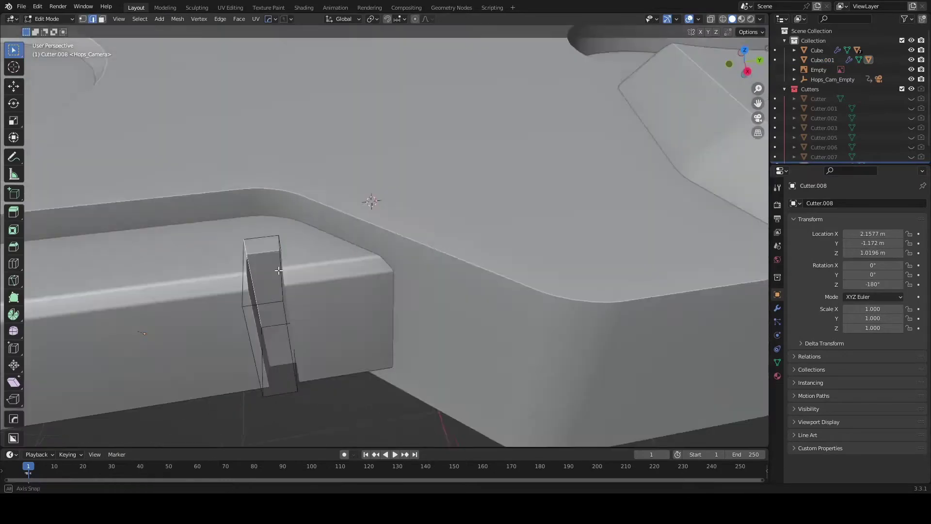
middle_click_drag(278, 270, 397, 274)
left_click(408, 285)
key("Tab")
Re-sharpen the block's shading with HardOps and return to top view
scroll(349, 245, "down", 3)
key("ctrl+shift+s")
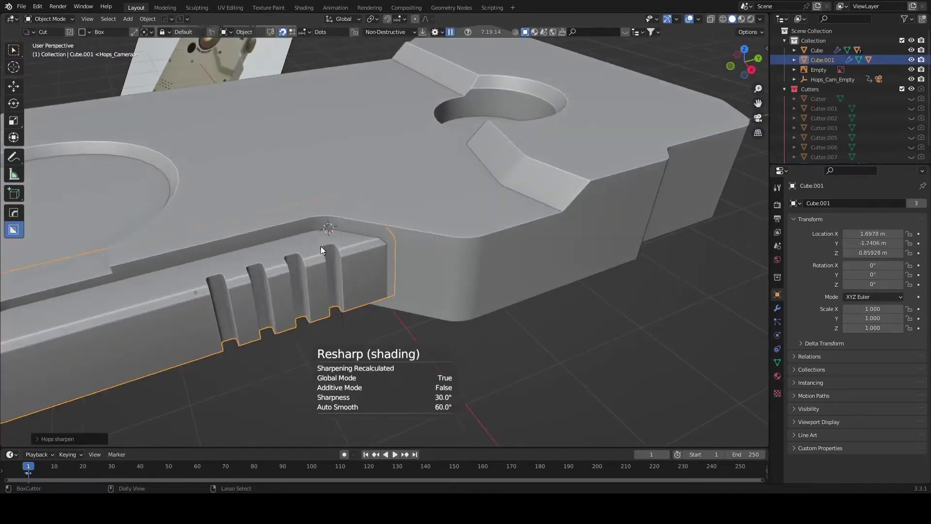
scroll(321, 245, "down", 3)
middle_click_drag(346, 254, 326, 265)
key("KP_7")
Add a cylinder and sharpen the body's edges with HardOps
scroll(321, 304, "up", 3)
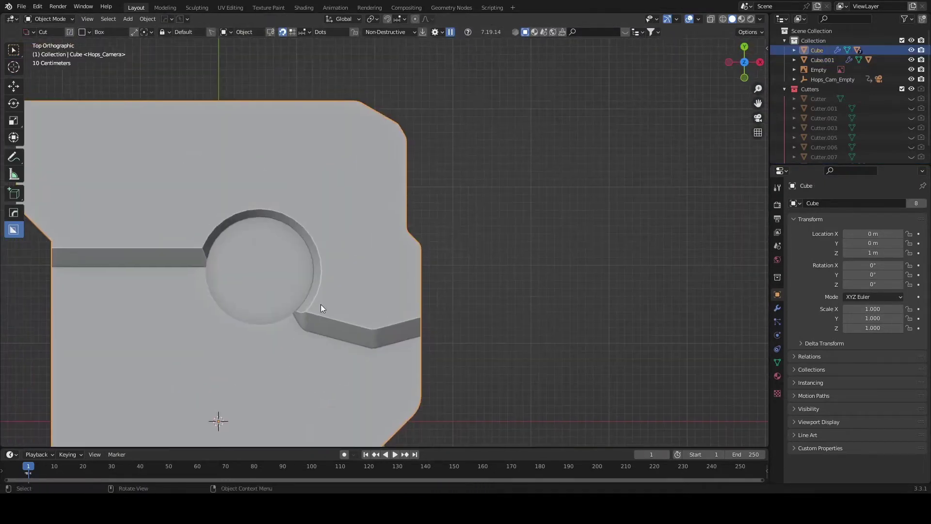
key("shift+a")
left_click(322, 121)
scroll(339, 272, "down", 2)
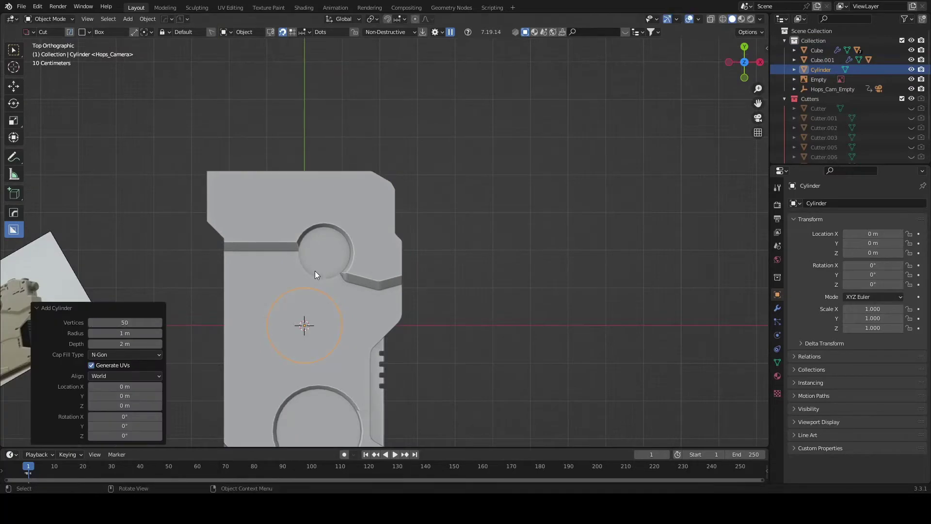
middle_click_drag(336, 201, 379, 255)
key("q")
left_click(380, 255)
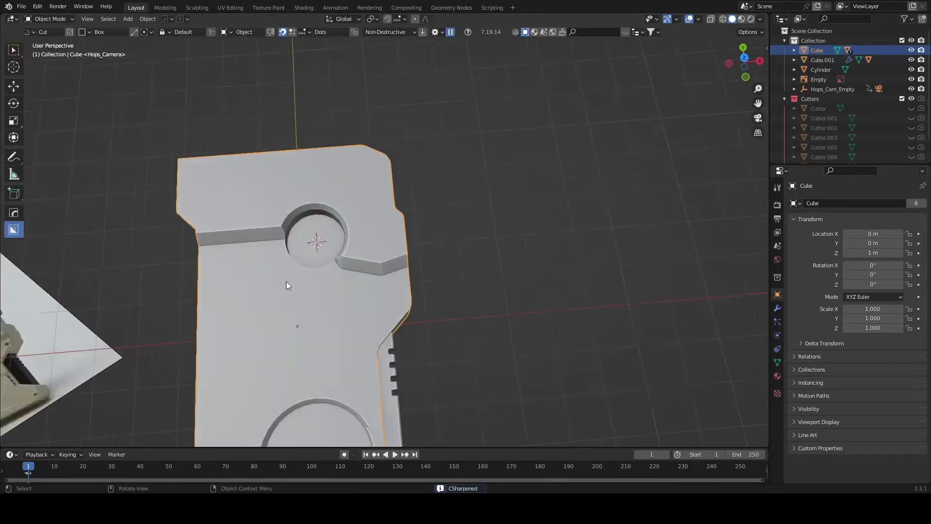
Shrink the cylinder and place it in the upper round hole
middle_click_drag(286, 285, 332, 252)
left_click(332, 251)
key("s")
left_click(372, 199)
middle_click_drag(371, 199, 436, 242)
key("s")
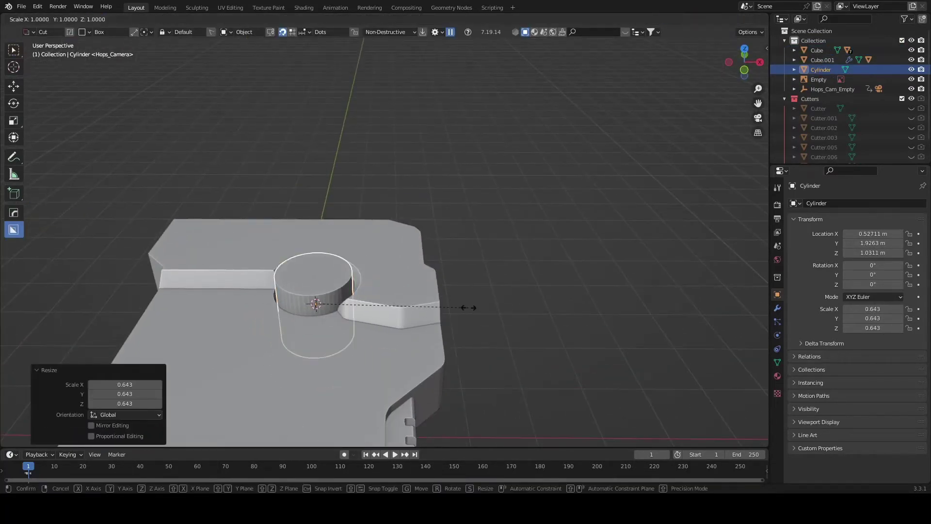
left_click(372, 281)
middle_click_drag(316, 316, 337, 291)
scroll(356, 289, "up", 3)
Bevel the cylinder's top edge into a dome and extrude its top face down into a recess
key("Tab")
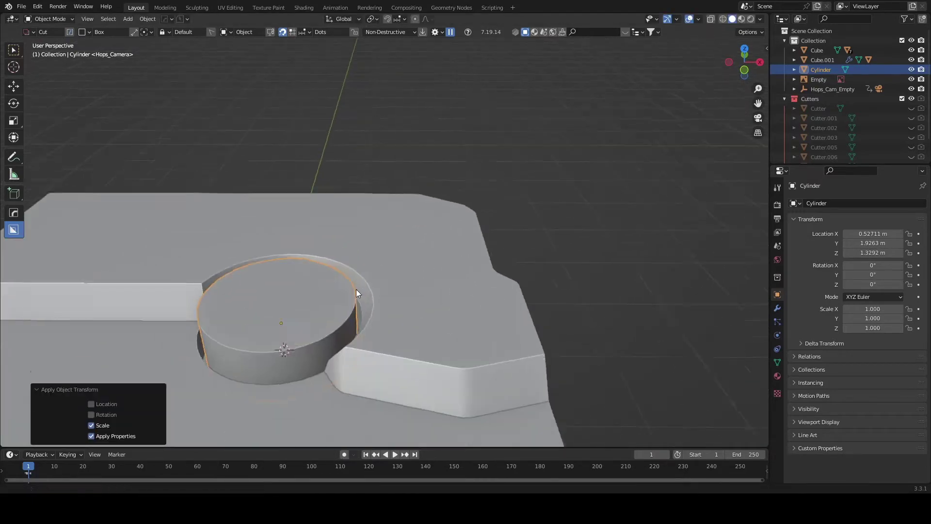
key("ctrl+b")
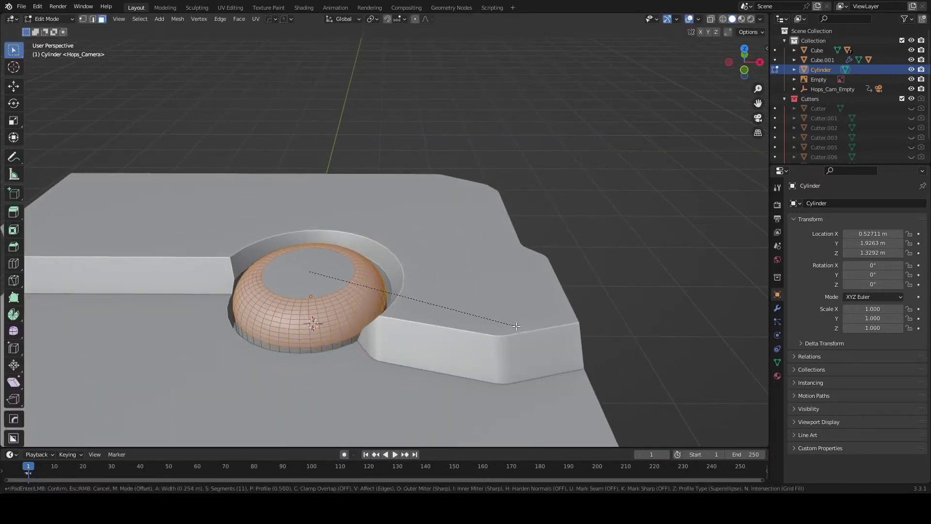
left_click(516, 326)
left_click(333, 295)
key("e")
left_click(499, 328)
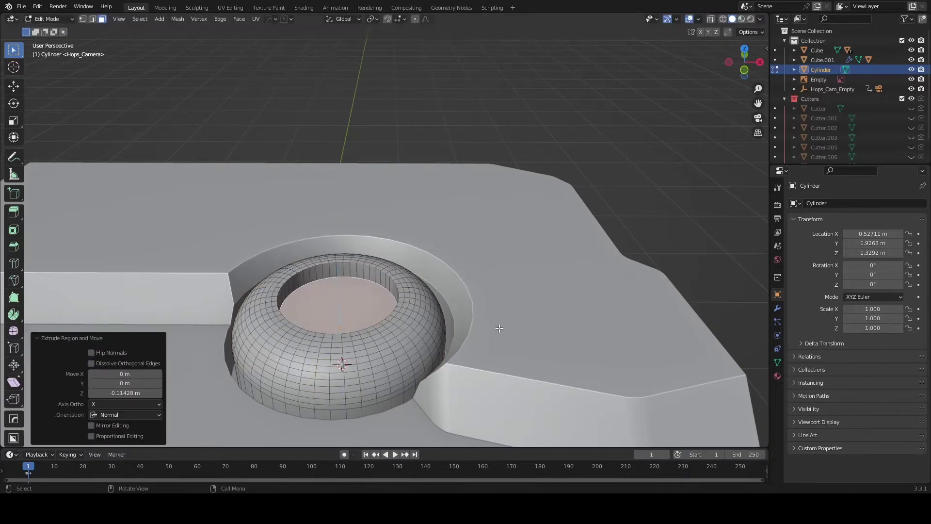
key("Tab")
mouse_move(499, 327)
middle_mouse_down()
mouse_move(438, 295)
mouse_move(450, 313)
middle_mouse_up()
Save the file as w_01.blend
key("KP_7")
scroll(406, 294, "down", 2)
key("ctrl+s")
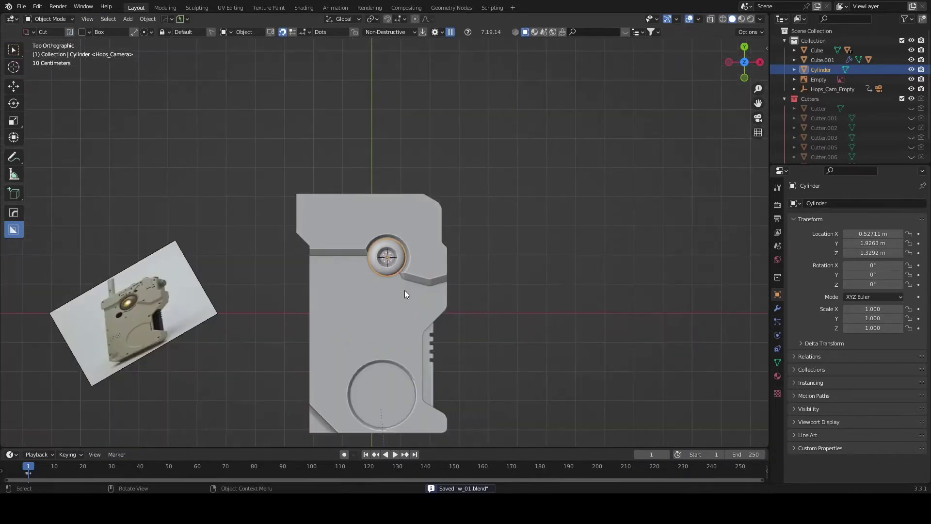
scroll(406, 294, "up", 2)
Draw a small circular slice cutter beside the insert for a screw hole
key("d")
left_click(348, 278)
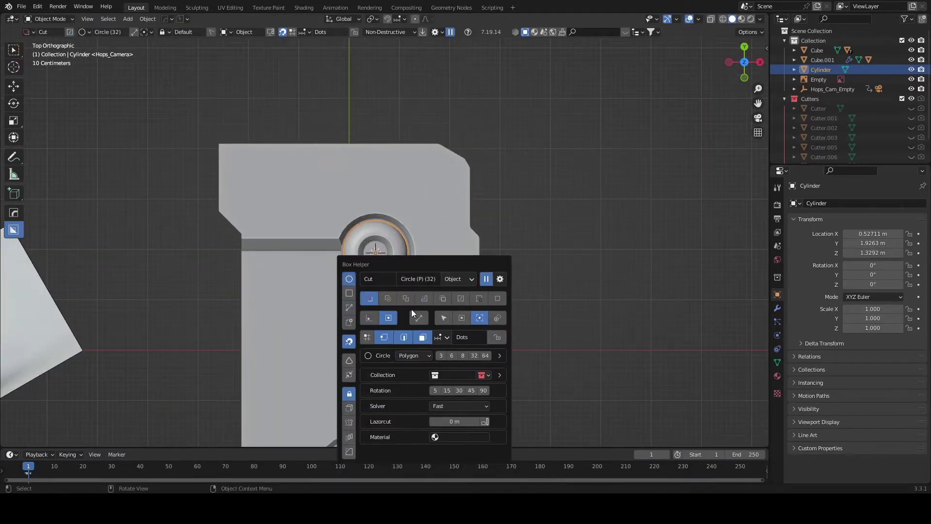
left_click(388, 298)
scroll(392, 299, "down", 2)
scroll(478, 308, "up", 3)
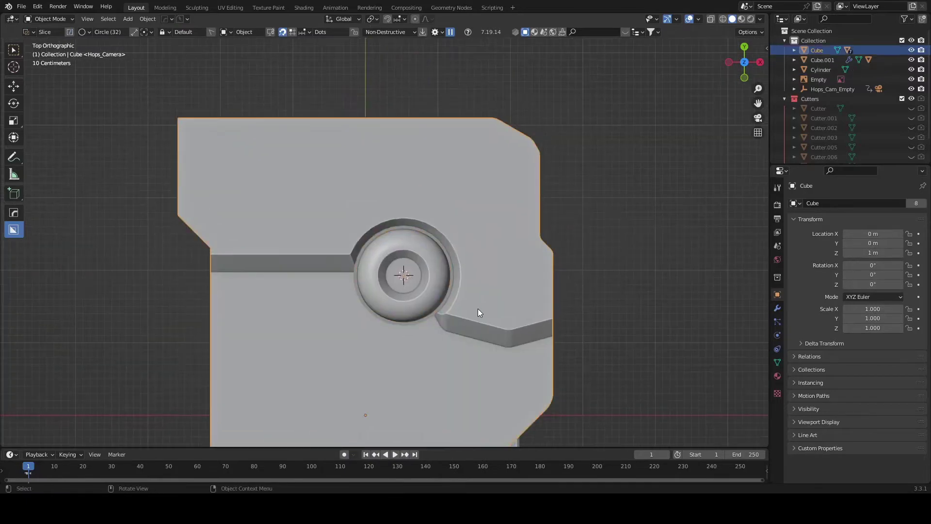
mouse_move(478, 308)
middle_mouse_down("shift")
mouse_move(414, 299)
mouse_move(389, 312)
middle_mouse_up("shift")
left_click(412, 299)
Duplicate the screw-hole cutter and move copies onto the lower mounting points
right_click(359, 356)
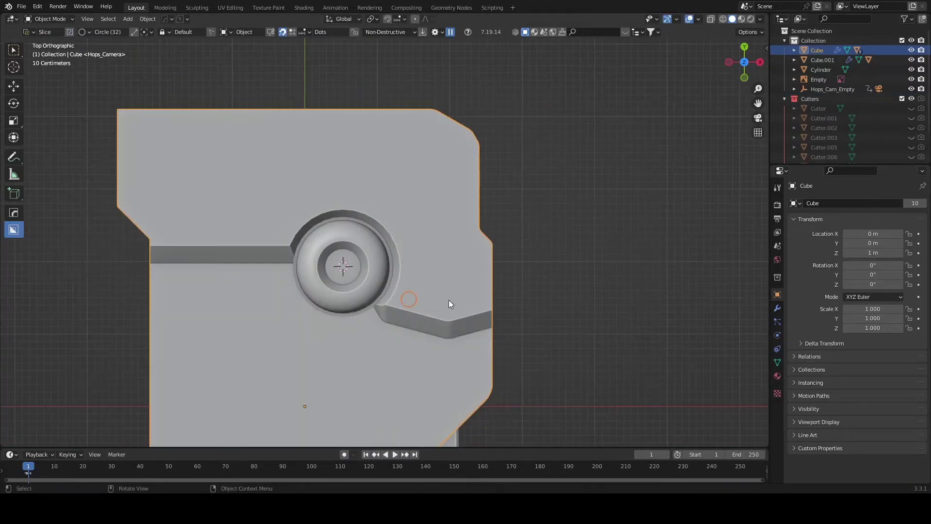
left_click(421, 304)
scroll(423, 311, "down", 5)
scroll(423, 310, "up", 3)
left_click(440, 424)
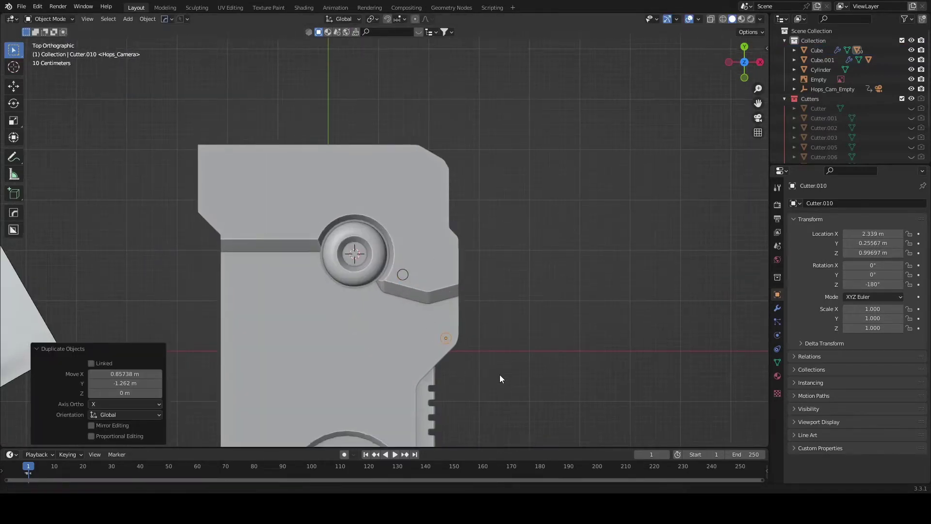
middle_click_drag(421, 456, 391, 295, "shift")
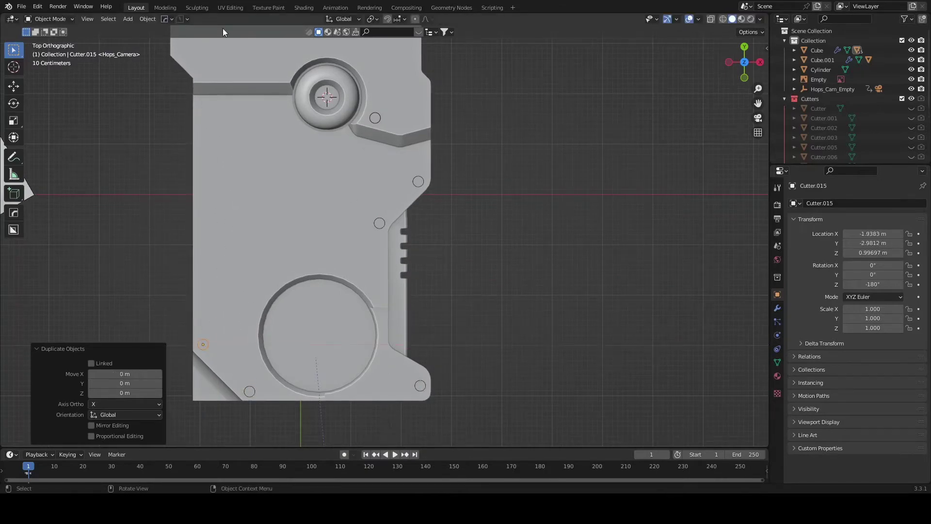
key("g")
left_click(245, 425)
mouse_move(245, 425)
middle_mouse_down()
mouse_move(483, 294)
mouse_move(296, 334)
middle_mouse_up()
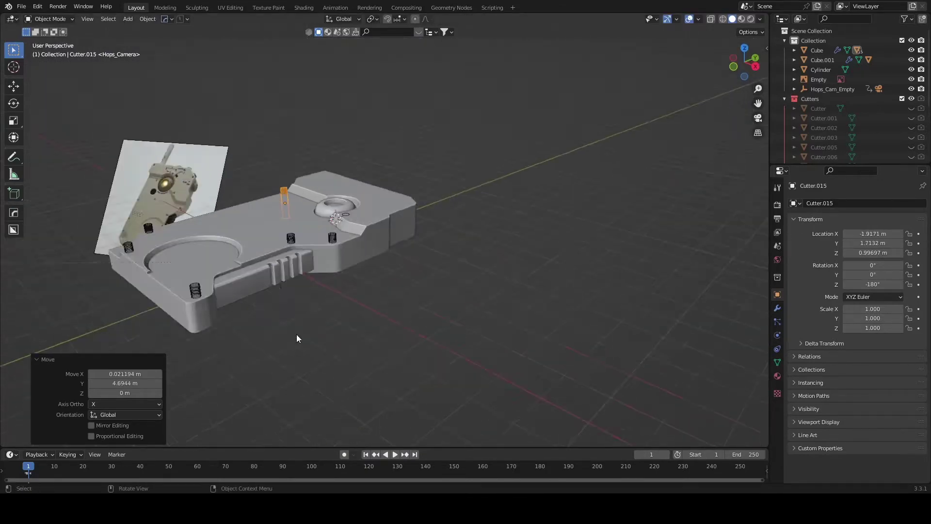
Slash the screw holes into the radio body with HardOps Booleans > Slash
left_click(335, 289)
key("q")
left_click(385, 360)
key("q")
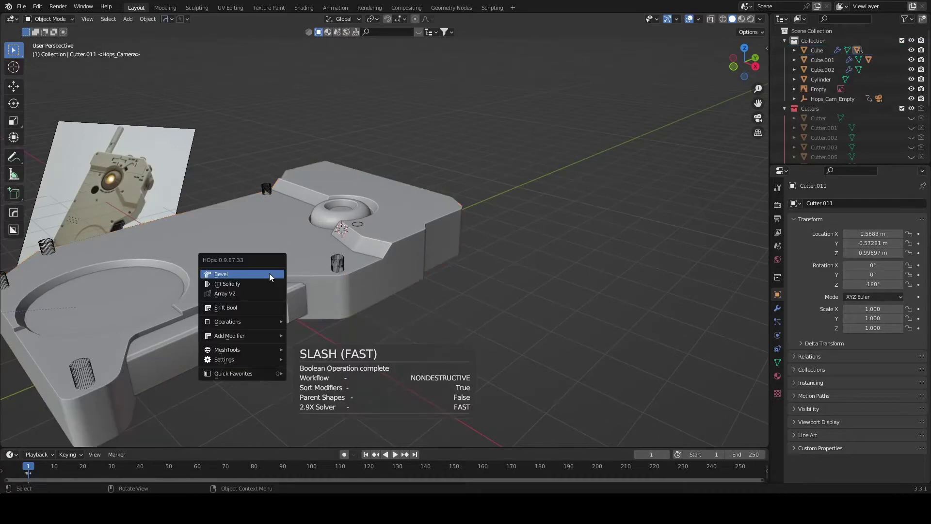
left_click(383, 312)
left_click(228, 302)
key("q")
left_click(291, 368)
key("q")
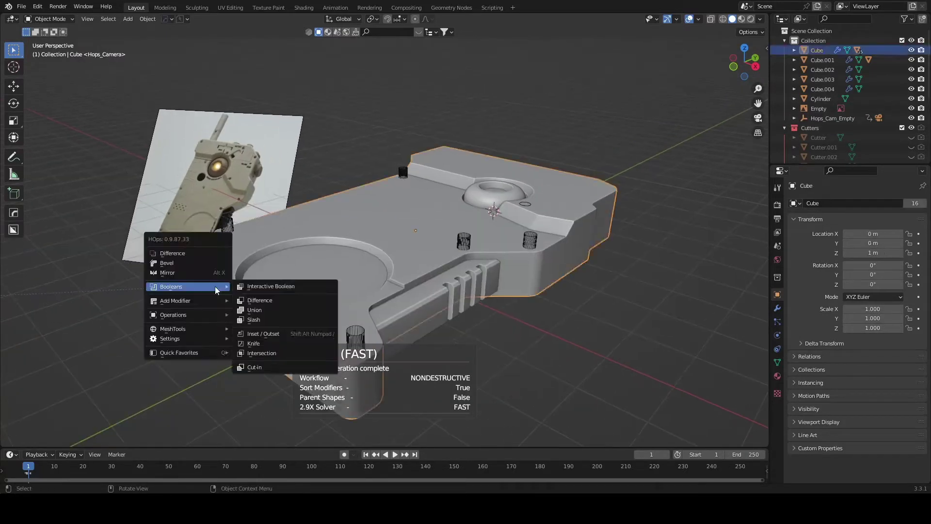
left_click(242, 369)
key("q")
left_click(289, 286)
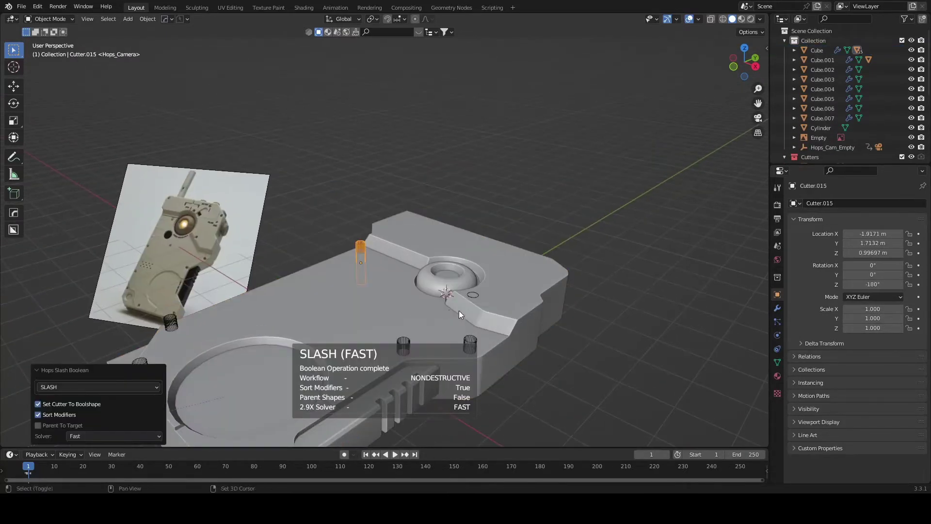
Place a cutter over the upper-left hole and slash it into the body
key("KP_7")
left_click(263, 230)
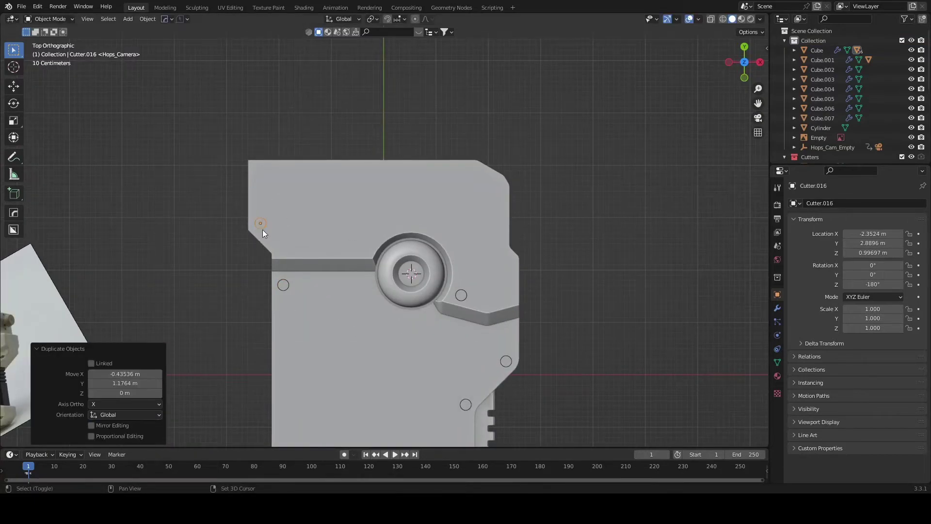
key("q")
left_click(264, 227)
key("q")
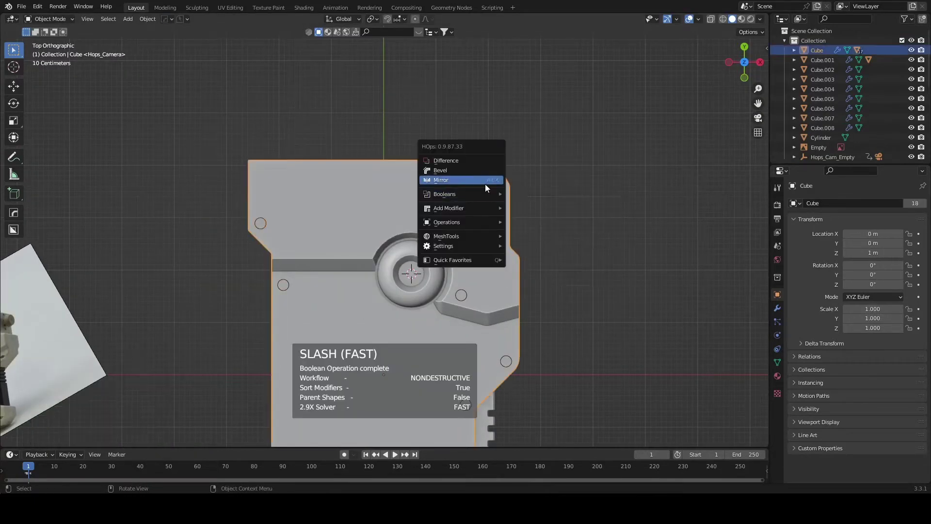
middle_click_drag(485, 184, 446, 260)
left_click(384, 266)
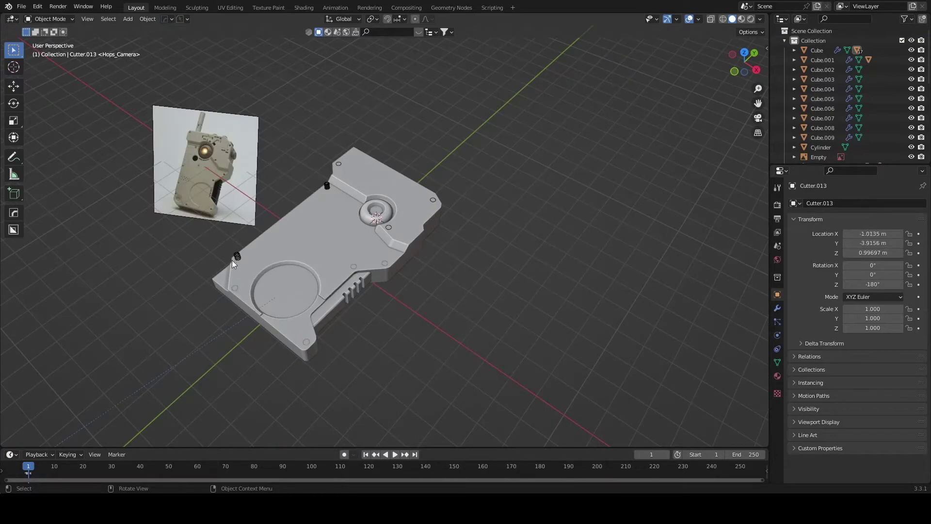
left_click(389, 228)
Save the file and sharpen the body's edges with HardOps CSharpen
key("KP_1")
key("ctrl+s")
key("KP_7")
left_click(351, 258)
key("q")
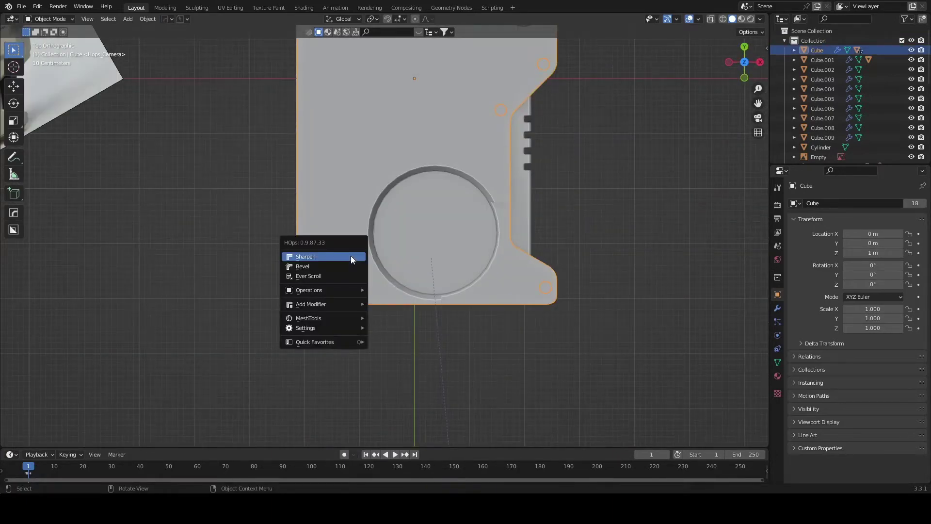
left_click(351, 255)
Delete the leftover sliced-off piece and view the body from the top
scroll(351, 255, "up", 3)
key("Delete")
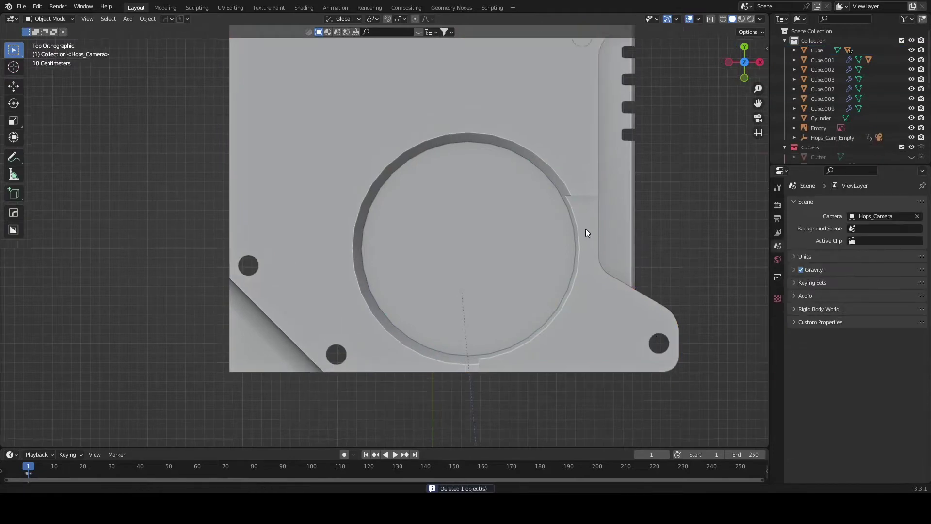
scroll(586, 229, "down", 3)
mouse_move(294, 100)
middle_mouse_down("shift")
mouse_move(241, 156)
mouse_move(381, 189)
mouse_move(391, 386)
mouse_move(354, 278)
middle_mouse_up("shift")
key("KP_7")
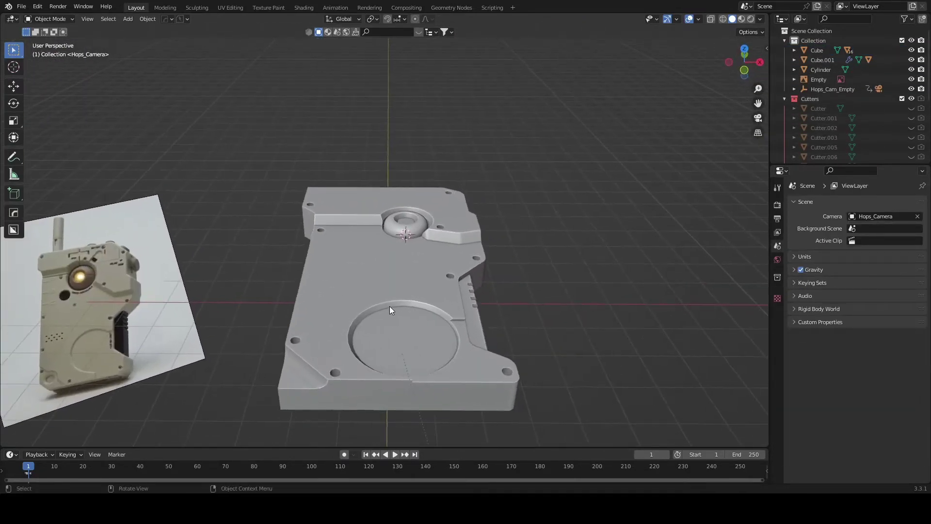
Try a solidified box cut near the top of the radio body, then cancel it
scroll(389, 306, "up", 3)
scroll(429, 275, "up", 2)
left_click(345, 324)
key("w")
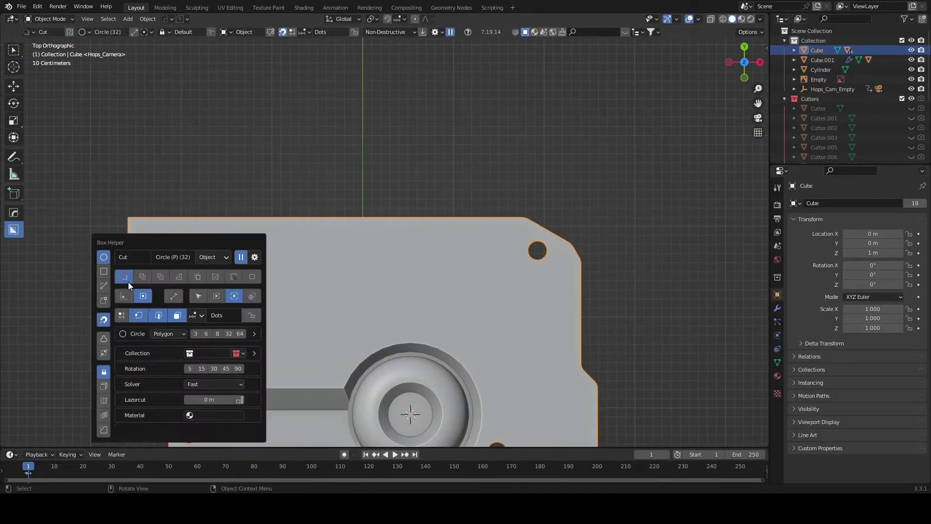
scroll(256, 268, "down", 2)
mouse_move(334, 207)
left_mouse_down()
mouse_move(384, 254)
mouse_move(491, 305)
left_mouse_up()
key("t")
middle_click_drag(491, 309, 496, 212)
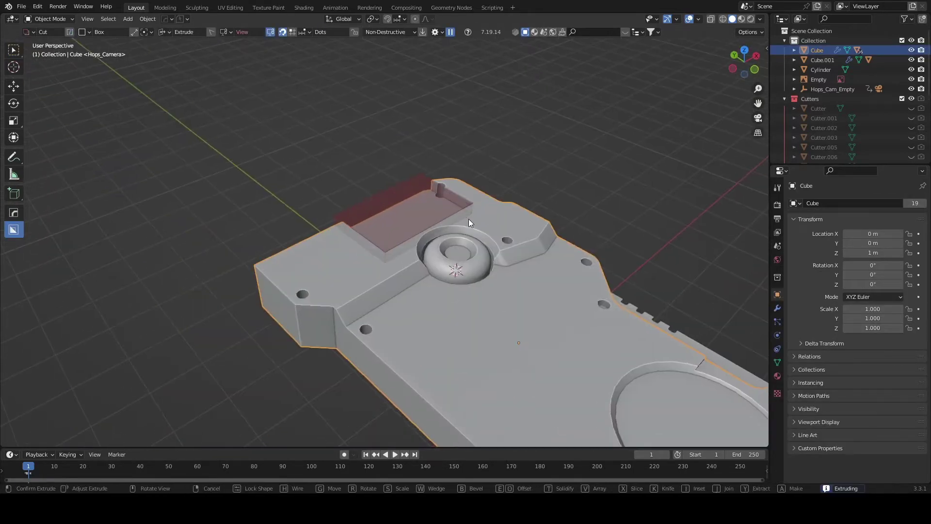
scroll(457, 263, "up", 2)
key("KP_7")
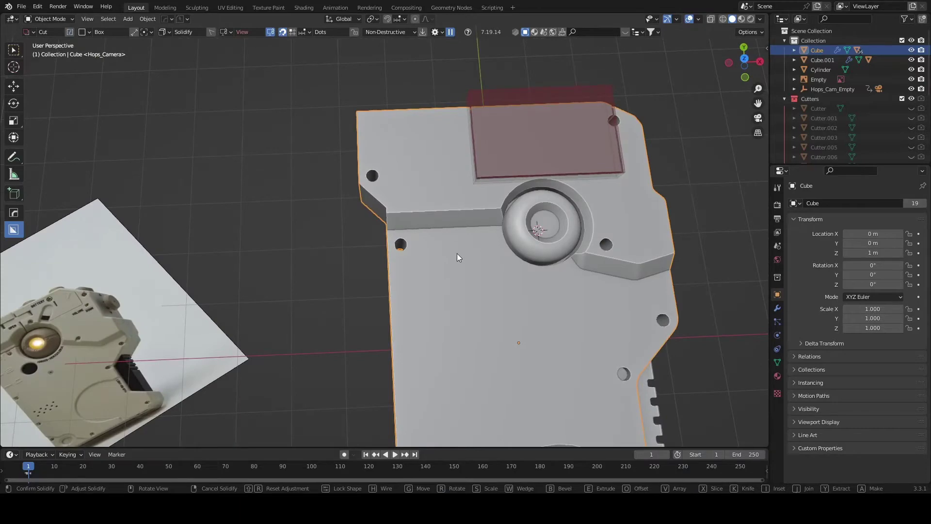
Cut a recessed rectangular slot near the body's top edge
key("Escape")
scroll(419, 304, "up", 2)
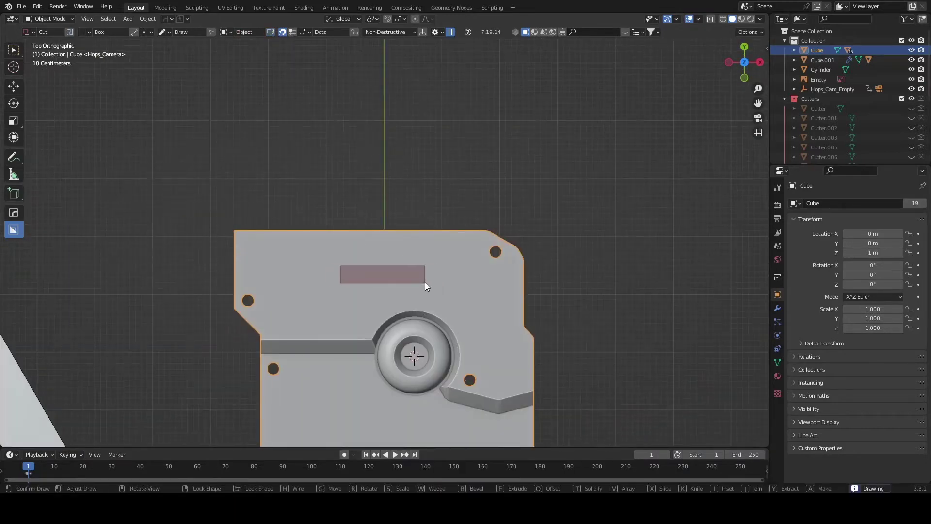
left_click_drag(424, 286, 424, 286)
middle_click_drag(425, 286, 426, 245)
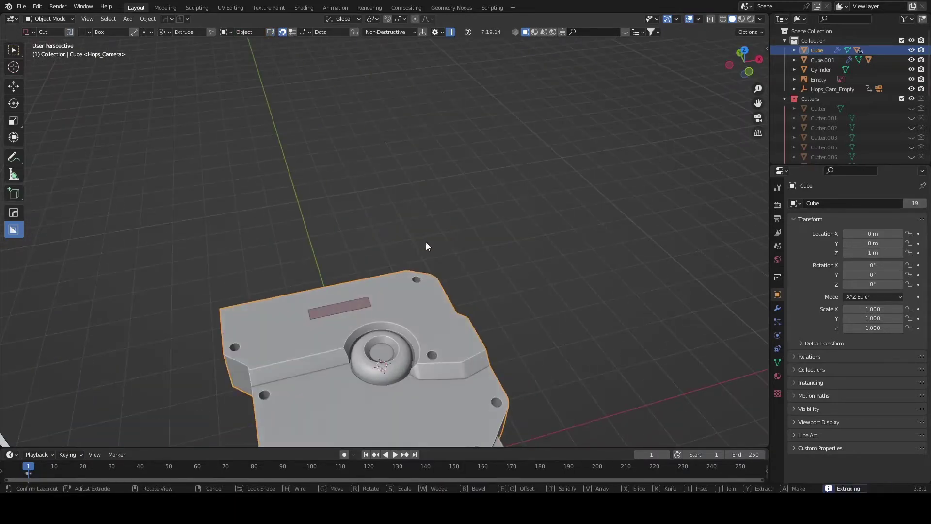
left_click(411, 307)
Cut a thin groove across the slot out to the edge
key("KP_7")
left_click_drag(386, 229, 388, 273)
mouse_move(386, 320)
middle_mouse_down()
mouse_move(476, 289)
mouse_move(364, 261)
middle_mouse_up()
left_click(365, 261)
middle_click_drag(528, 216, 330, 278)
Slide the slot cutter left-right along X into position
key("KP_7")
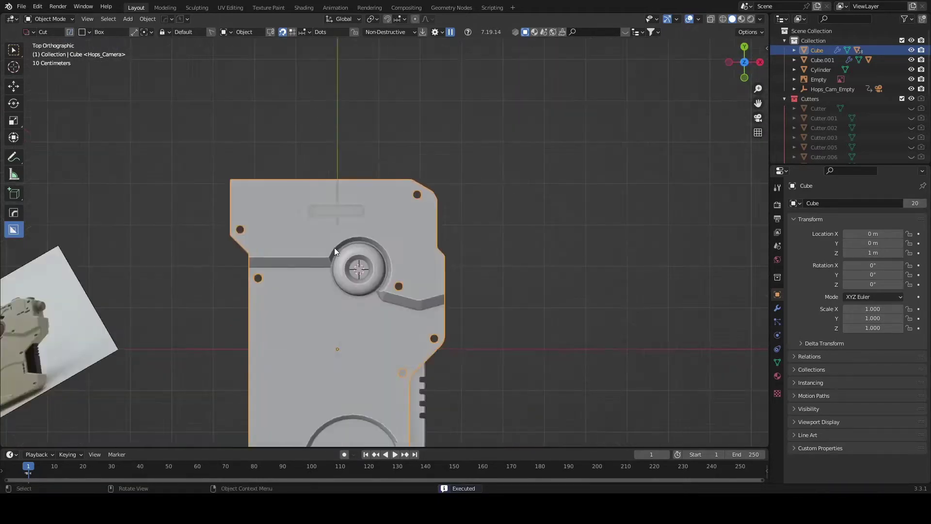
scroll(333, 248, "up", 3)
key("q")
left_click(354, 255)
left_click(310, 218)
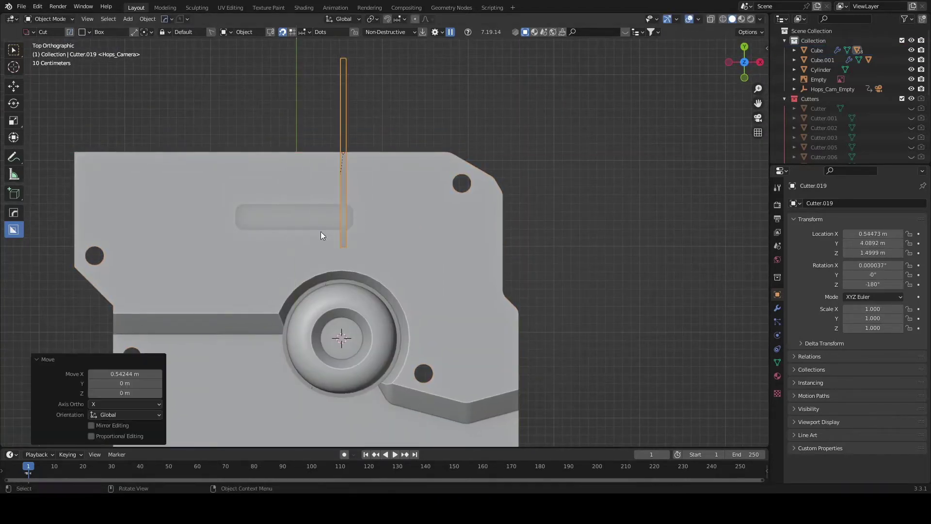
key("g")
key("x")
left_click(349, 229)
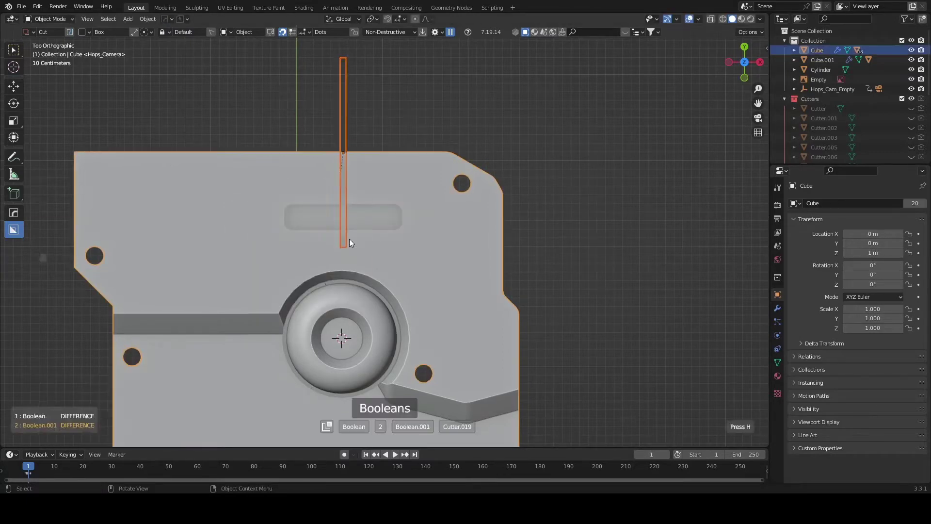
Center the thin groove cutter on the slot along X
key("g")
key("x")
left_click(342, 264)
middle_click_drag(342, 265, 381, 183)
scroll(382, 184, "up", 3)
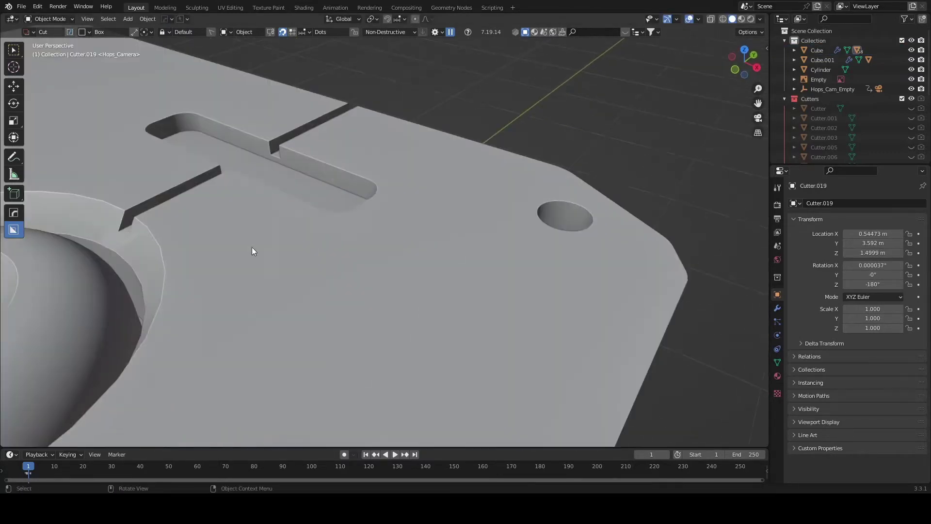
Apply a mesh context-menu option to the radio body in Edit Mode
left_click(251, 247)
key("Tab")
scroll(319, 270, "up", 1)
right_click(318, 270)
left_click(315, 290)
key("Tab")
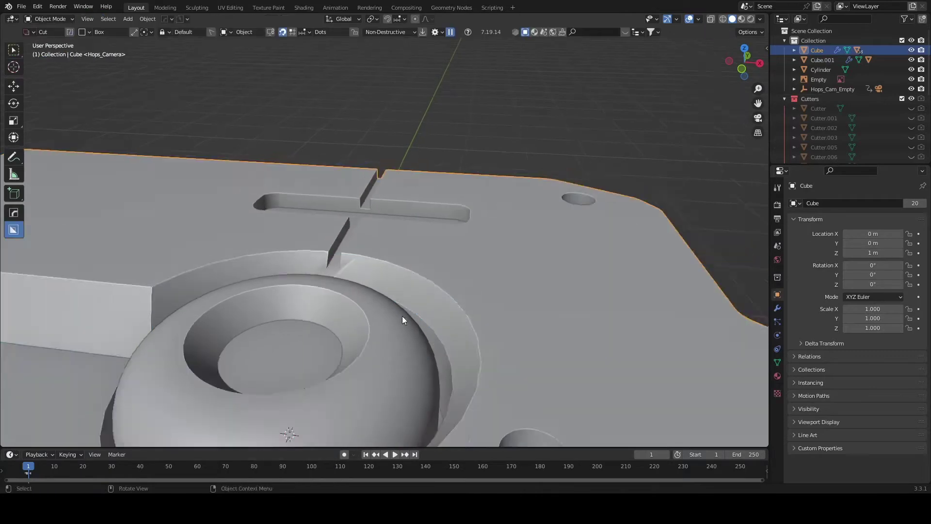
scroll(403, 316, "down", 5)
Add a HardOps bevel to the radio body's edges
scroll(388, 315, "up", 4)
key("ctrl+b")
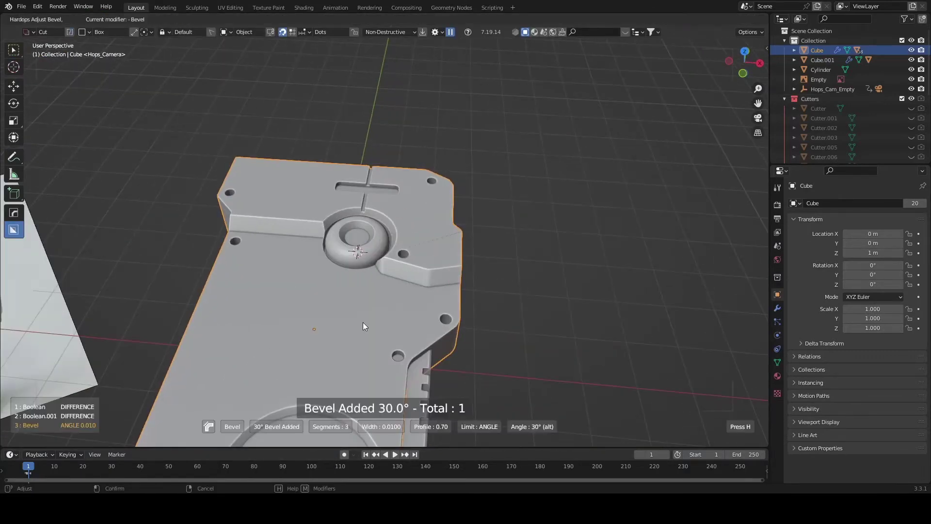
left_click(360, 325)
scroll(360, 326, "down", 4)
middle_click_drag(343, 333, 374, 231)
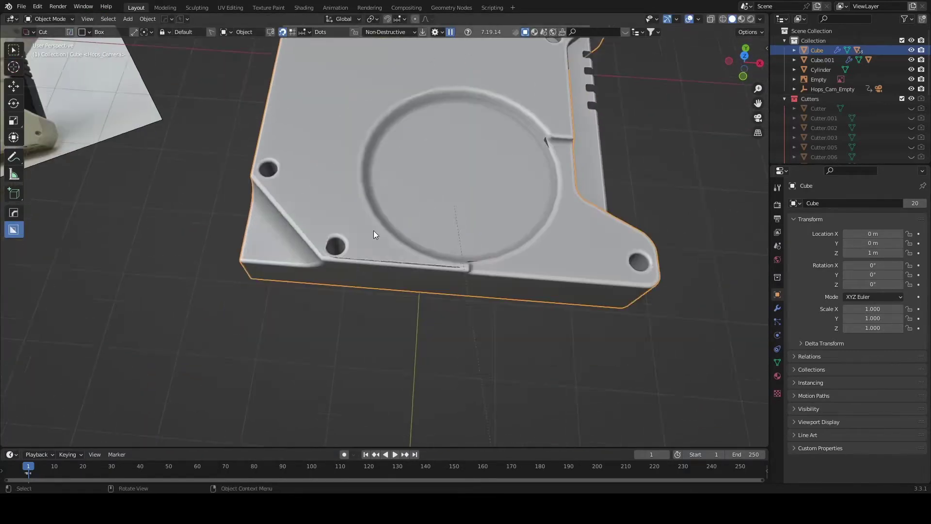
Dissolve the stray edges beside the screw holes in Edit Mode
key("Tab")
scroll(308, 290, "up", 5)
key("x")
left_click(235, 204)
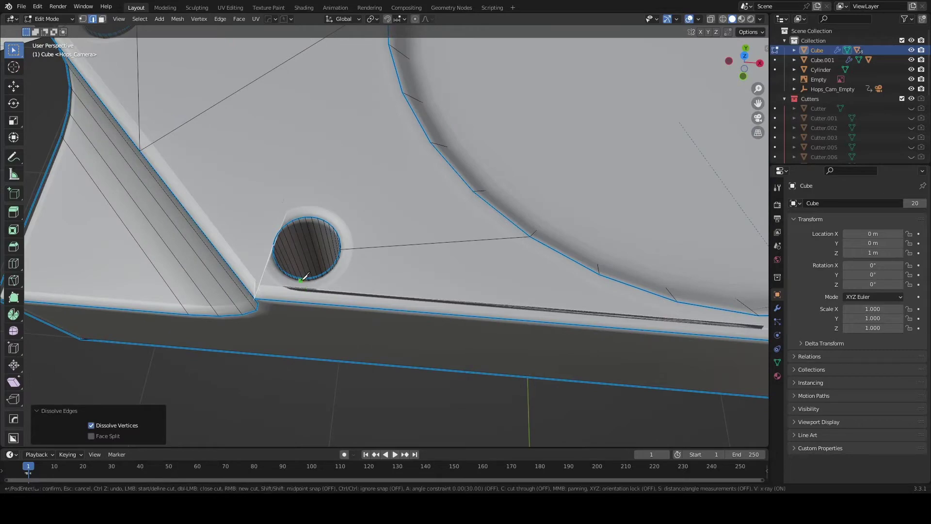
key("1")
key("KP_7")
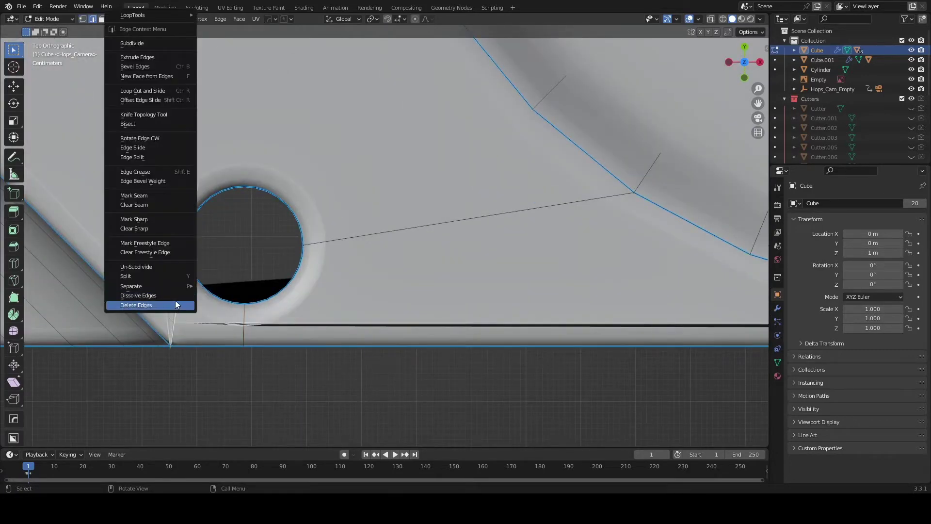
left_click(139, 296)
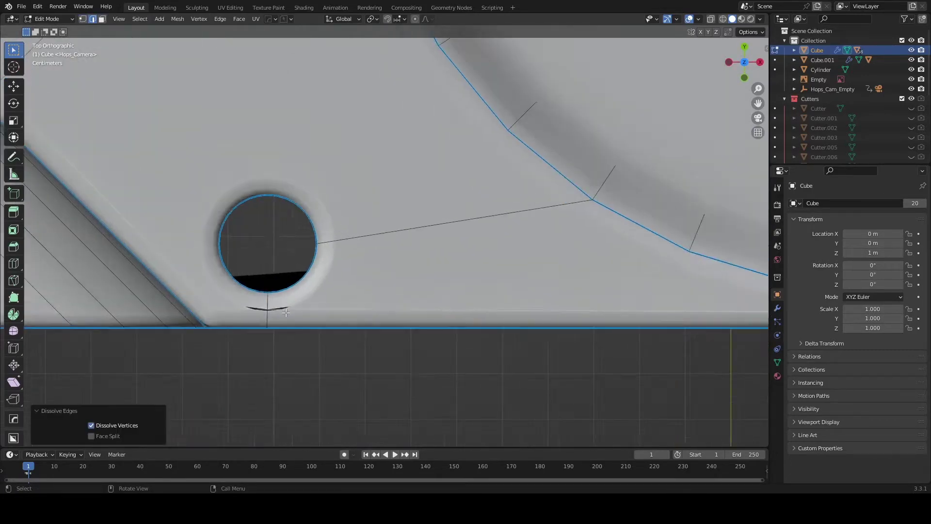
middle_click_drag(291, 242, 388, 194)
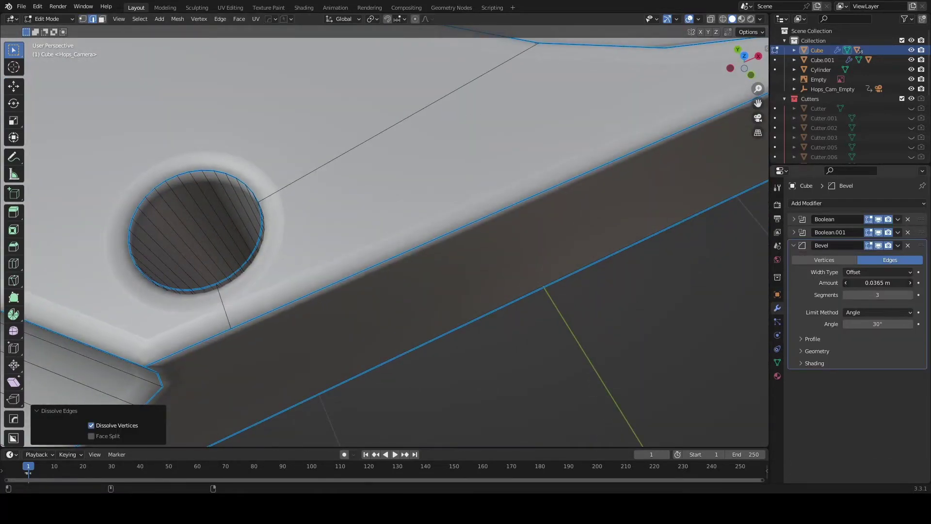
Reduce the Bevel Amount to 0.0325 m
left_click_drag(877, 283, 864, 283)
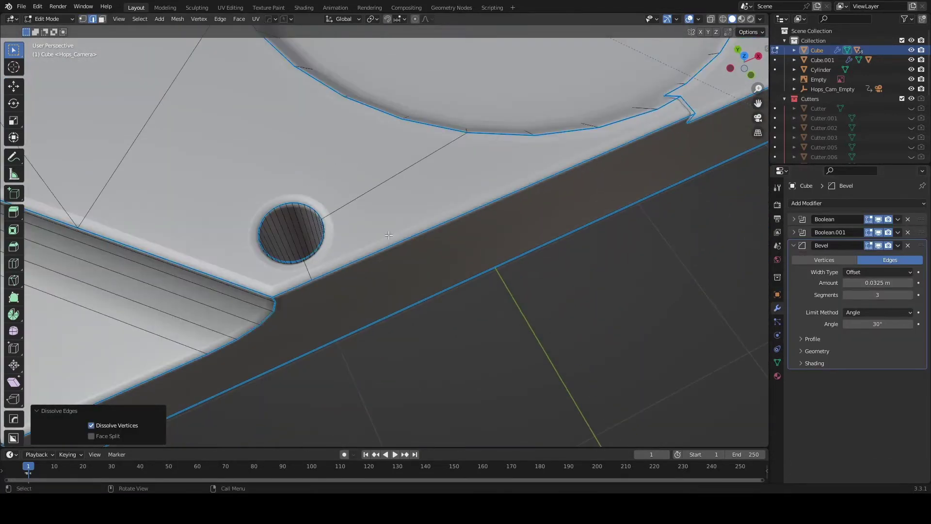
scroll(388, 243, "down", 3)
key("KP_7")
scroll(293, 268, "up", 5)
key("1")
scroll(293, 268, "down", 2)
Abandon a knife cut and apply an edge operation from the edge menu
key("k")
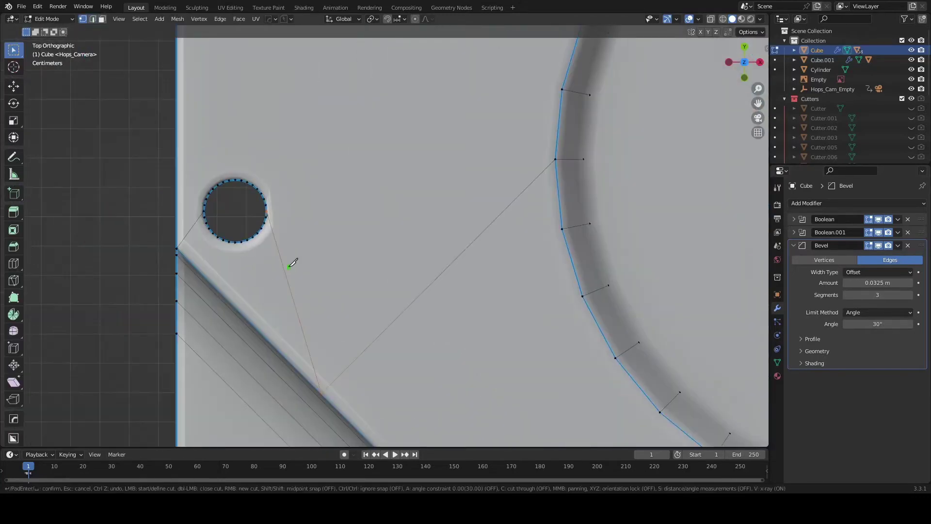
key("Escape")
key("2")
key("ctrl+e")
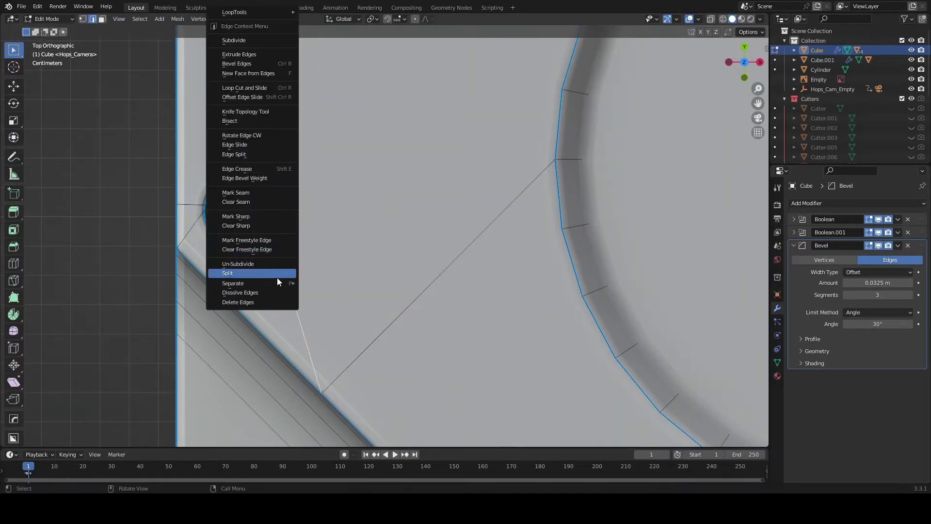
left_click(278, 278)
scroll(424, 210, "down", 4)
scroll(239, 136, "up", 5)
Merge the stray vertex by the round boss at last selected
middle_click_drag(239, 137, 301, 191)
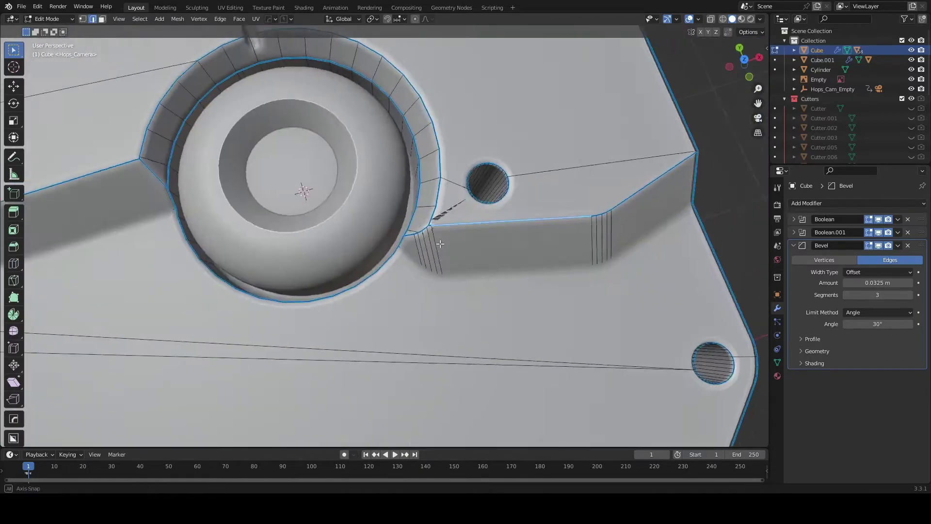
scroll(506, 209, "up", 5)
key("1")
left_click(487, 227, "shift")
key("m")
mouse_move(488, 241)
middle_mouse_down()
mouse_move(408, 287)
mouse_move(475, 250)
middle_mouse_up()
left_click(448, 187)
key("ctrl+e")
key("Tab")
Save w_01.blend
key("Tab")
scroll(474, 250, "down", 3)
Dissolve the stray edge by the corner screw hole and return to Object Mode
key("Tab")
scroll(422, 291, "down", 5)
mouse_move(414, 254)
middle_mouse_down()
mouse_move(429, 235)
mouse_move(297, 386)
middle_mouse_up()
key("ctrl+s")
key("KP_7")
key("Tab")
scroll(423, 211, "up", 5)
scroll(422, 292, "up", 3)
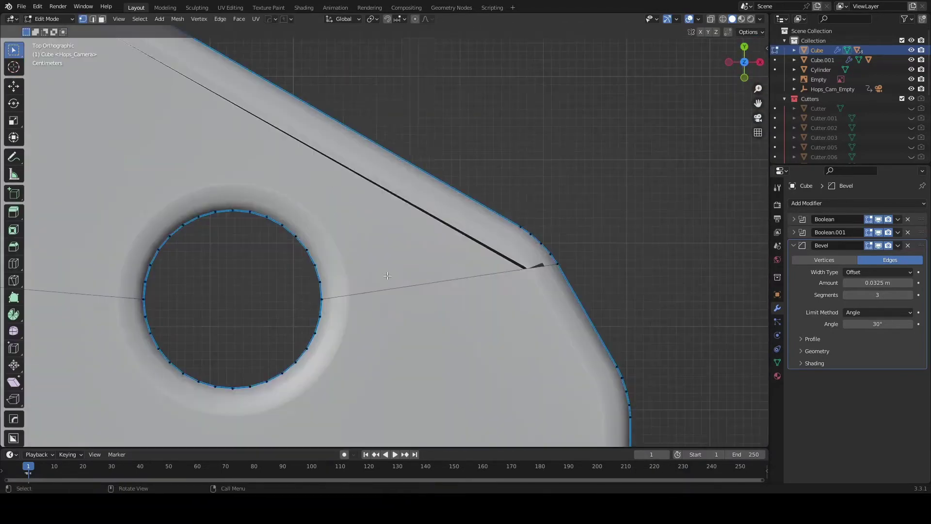
key("x")
left_click(422, 292)
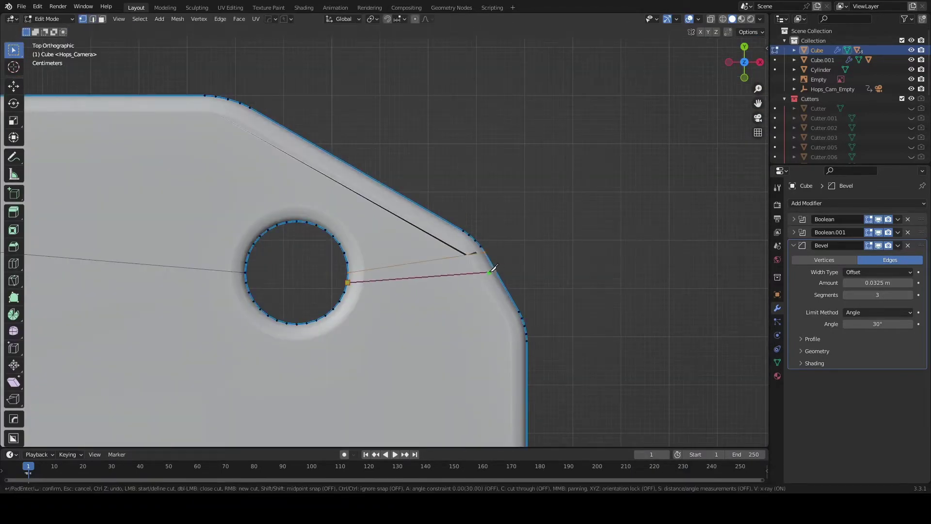
key("Tab")
scroll(503, 275, "down", 5)
Give the grooved side block its own 30° bevel
scroll(357, 248, "up", 5)
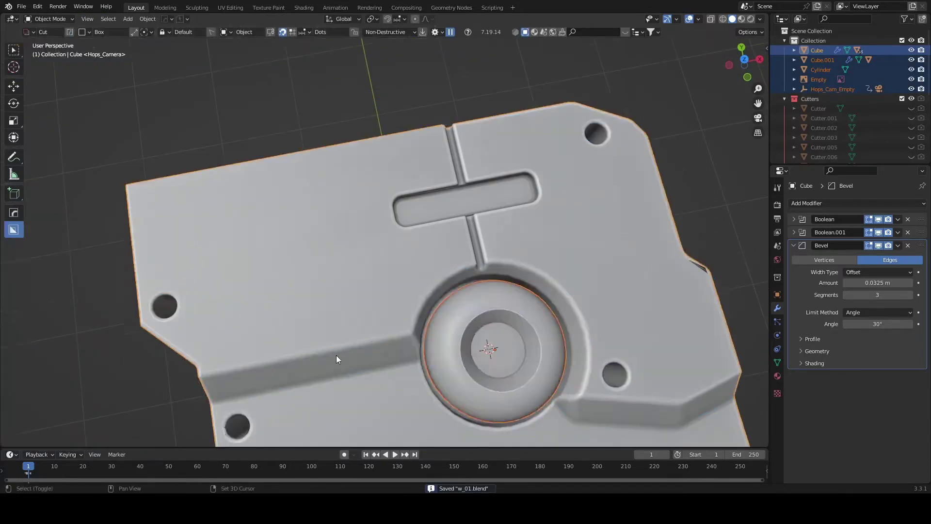
key("Tab")
key("Tab")
middle_click_drag(336, 358, 467, 252)
left_click(375, 307)
key("ctrl+b")
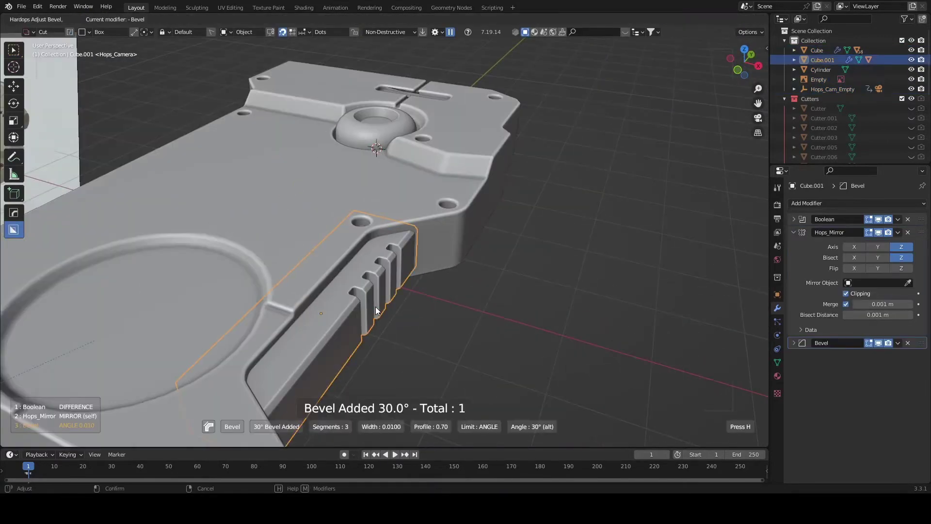
left_click(377, 312)
scroll(369, 317, "down", 5)
middle_click_drag(363, 322, 370, 323)
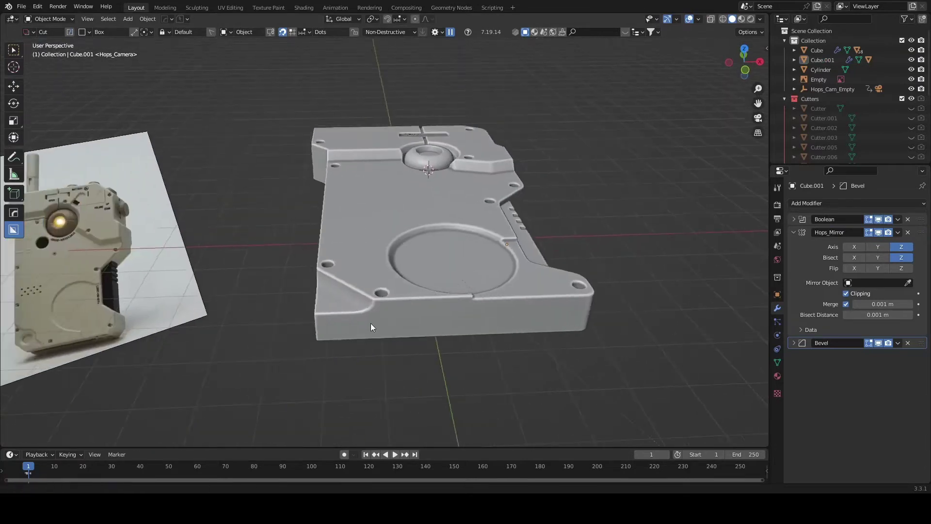
key("ctrl+s")
In top view, select the main plate and switch BoxCutter to a circle shape
middle_click_drag(263, 336, 318, 226)
key("KP_7")
scroll(315, 229, "up", 4)
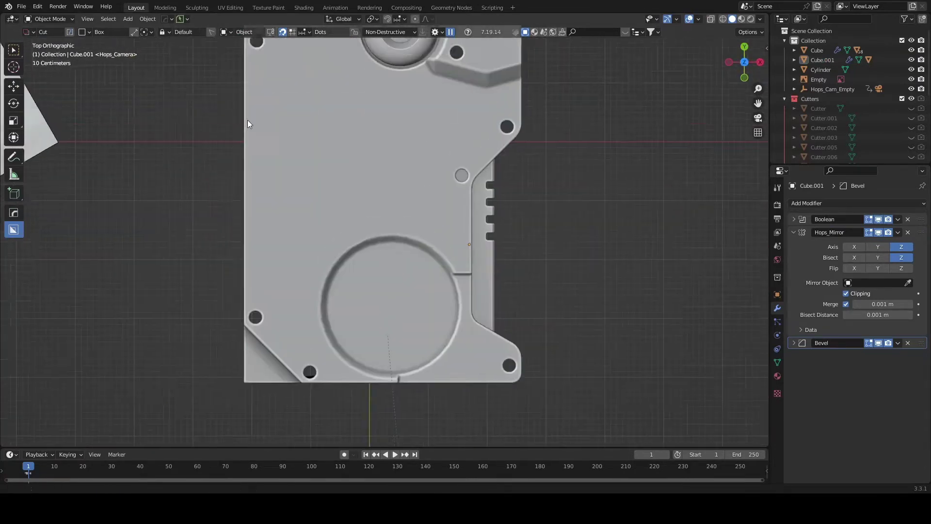
left_click(377, 311)
key("d")
left_click(365, 289)
Cut a circular recess into the plate and apply the boolean cuts
middle_click_drag(386, 310, 379, 281)
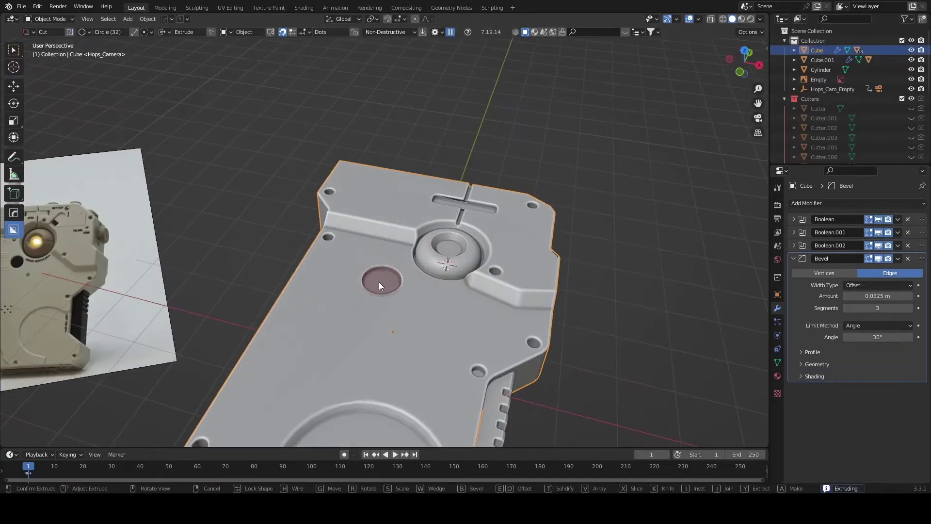
left_click(380, 283)
scroll(380, 284, "up", 5)
key("q")
left_click(448, 357)
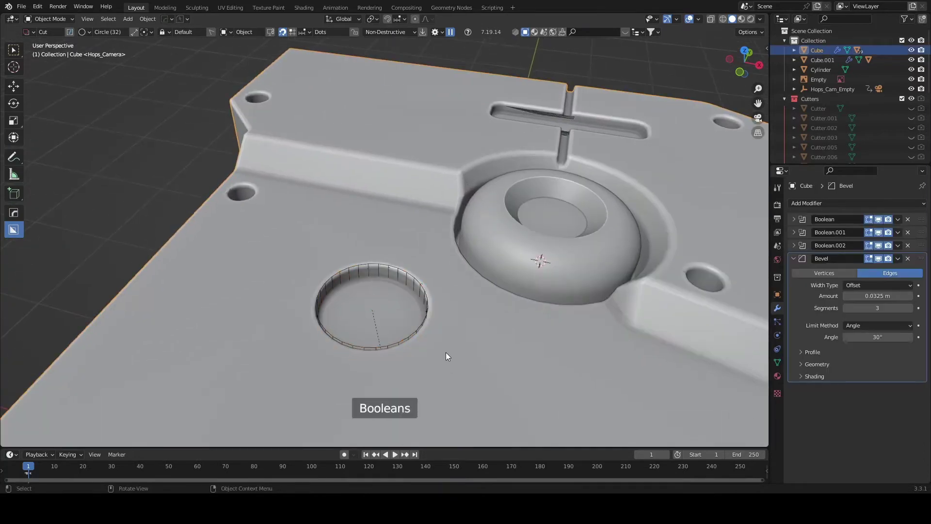
In Edit Mode, merge the stray vertices beside the new recess
key("Tab")
scroll(426, 310, "up", 4)
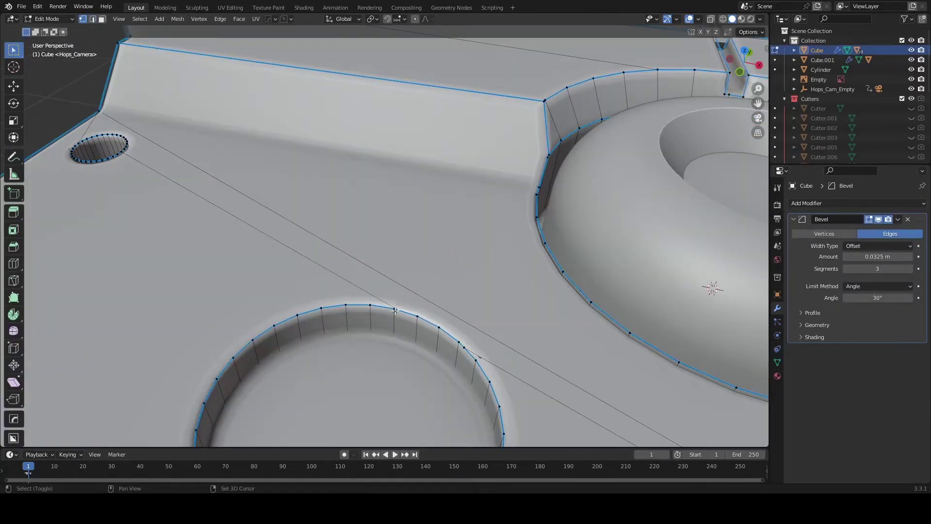
left_click(395, 311, "shift")
key("m")
left_click(432, 318)
left_click(416, 316)
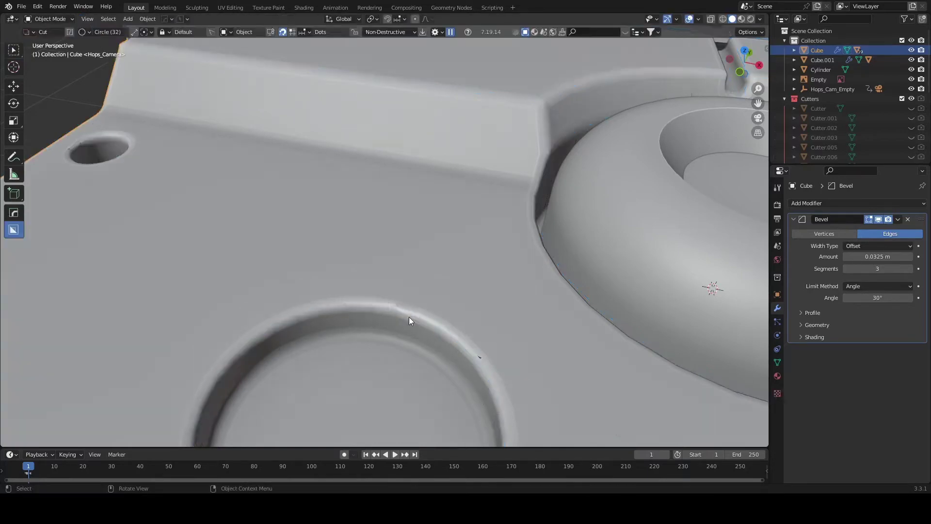
Knife a new edge across the face and dissolve the unwanted edge
key("KP_7")
key("k")
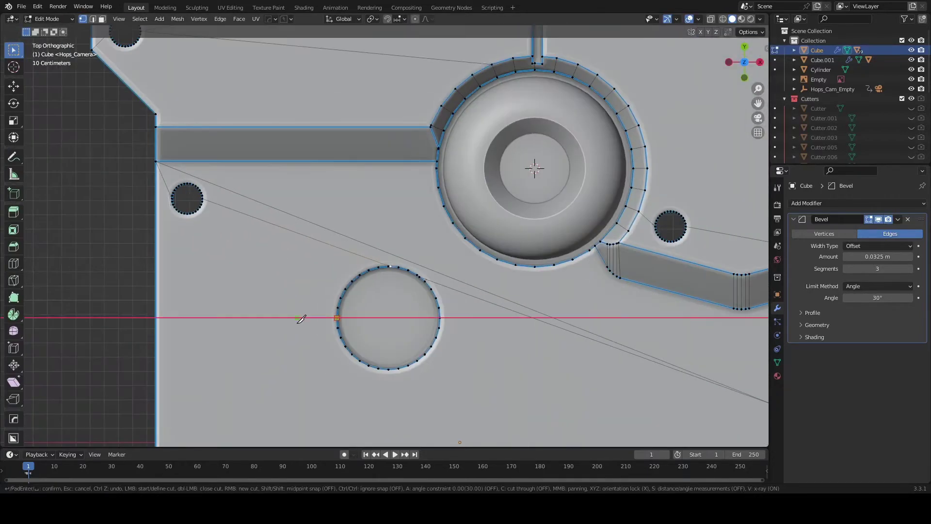
key("Return")
key("2")
key("x")
left_click(315, 247)
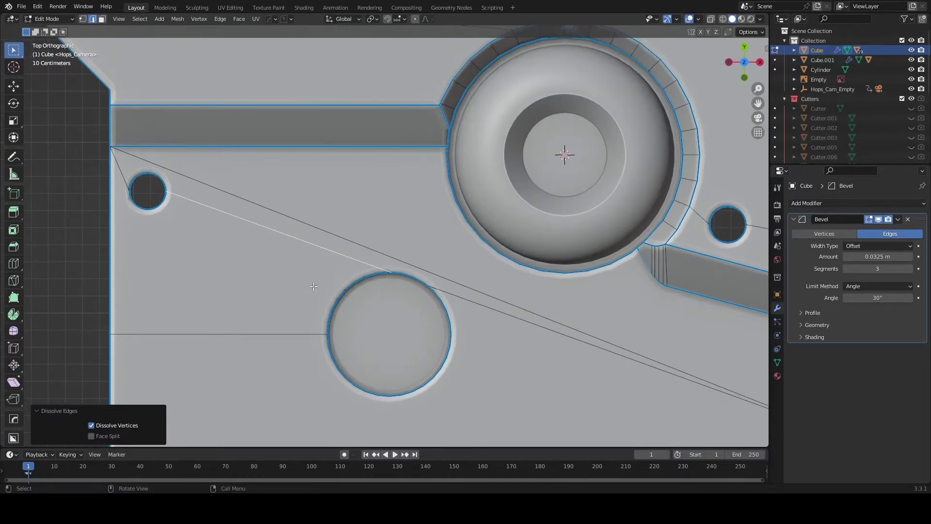
Dissolve the diagonal edge between the circles and inspect the cleaned mesh
left_click(351, 291)
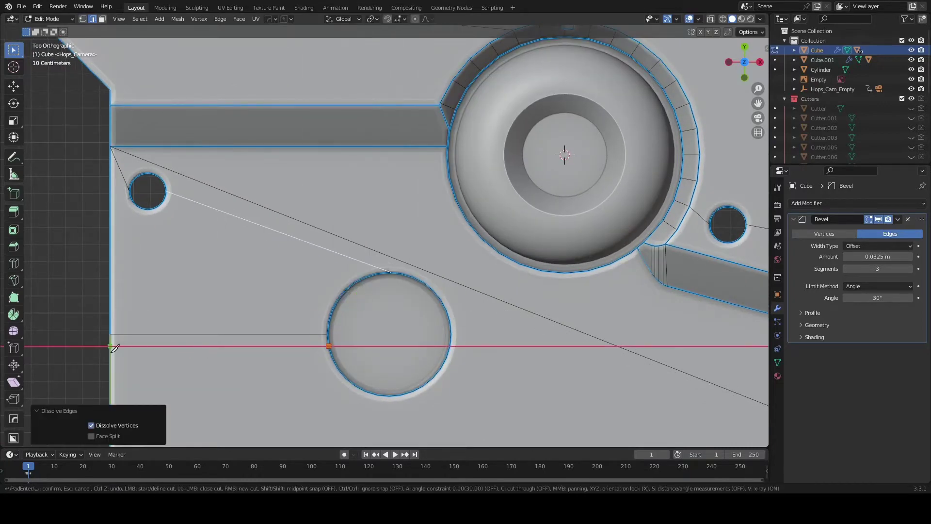
key("Escape")
key("x")
mouse_move(294, 297)
middle_mouse_down()
mouse_move(340, 243)
mouse_move(160, 301)
middle_mouse_up()
key("KP_7")
scroll(382, 261, "up", 3)
key("1")
key("KP_7")
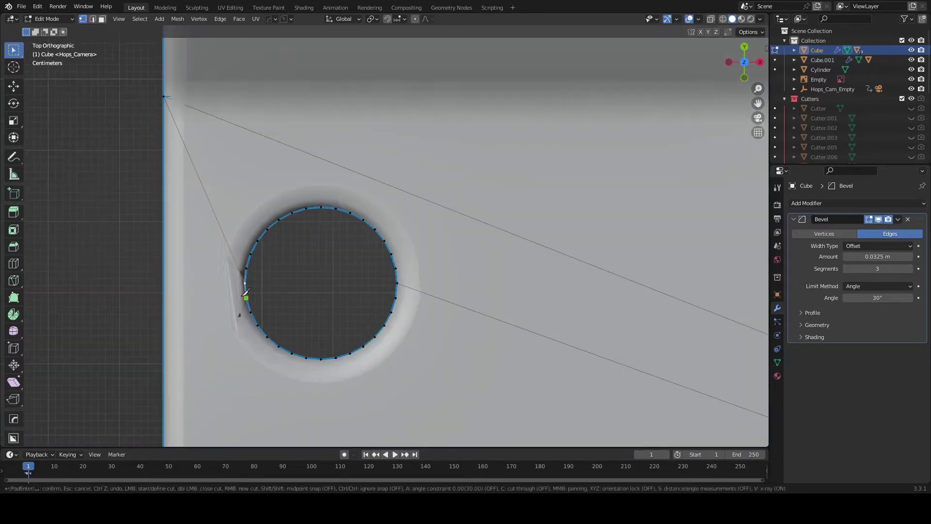
Dissolve the stray edge beside the small hole and check the plate's holes
key("2")
key("x")
left_click(465, 293)
scroll(464, 293, "down", 1)
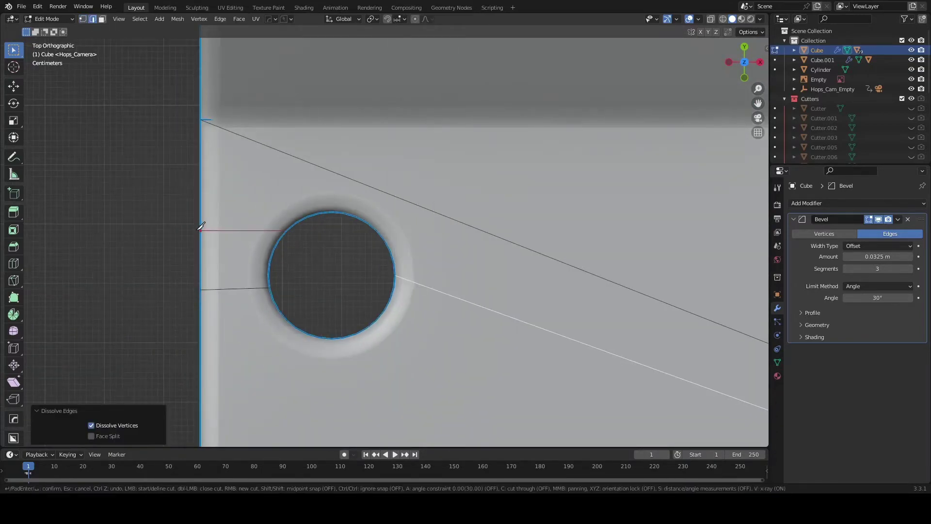
scroll(338, 279, "down", 5)
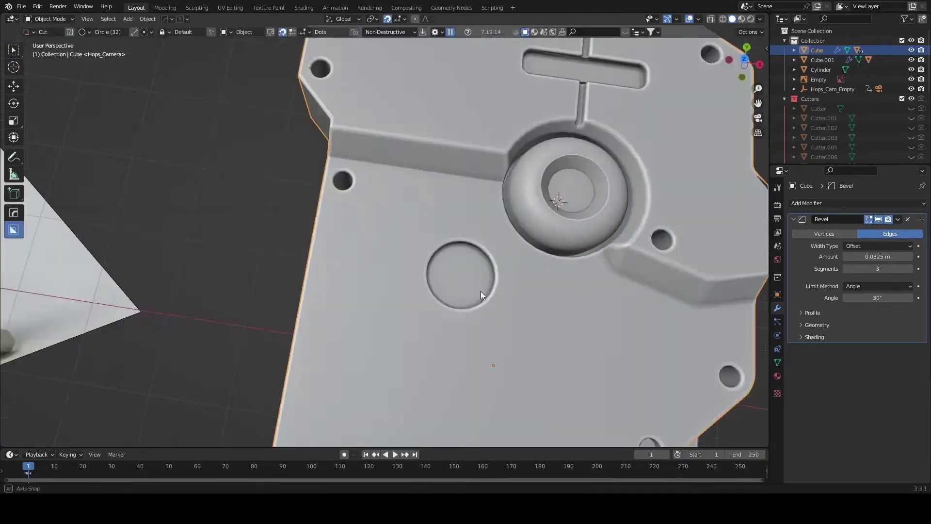
middle_click_drag(481, 291, 339, 255)
key("KP_7")
scroll(297, 275, "up", 4)
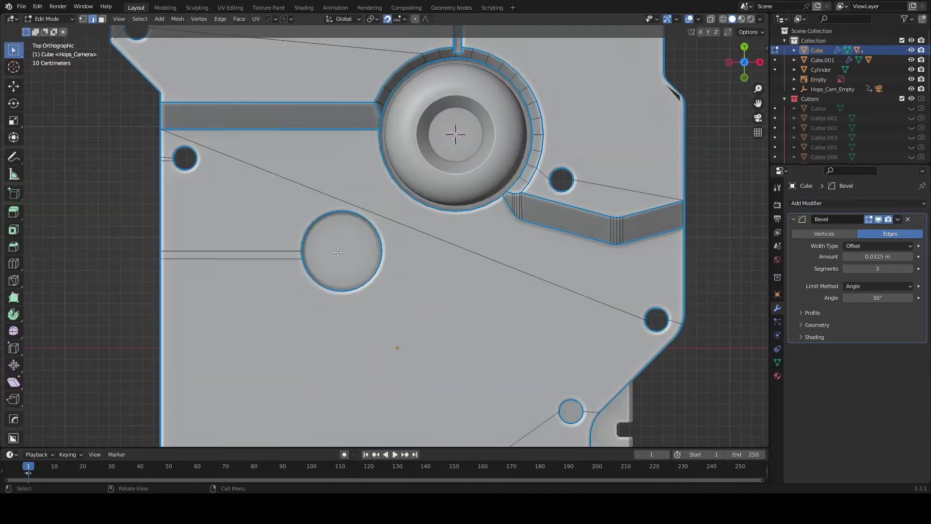
Confirm the resized recess circle, return to Object Mode and save w_01.blend
left_click(519, 270)
key("Tab")
middle_click_drag(468, 267, 470, 252)
key("ctrl+s")
key("KP_7")
Add a cylinder rotated 90°, scale it down and place it at the plate's top edge
key("shift+a")
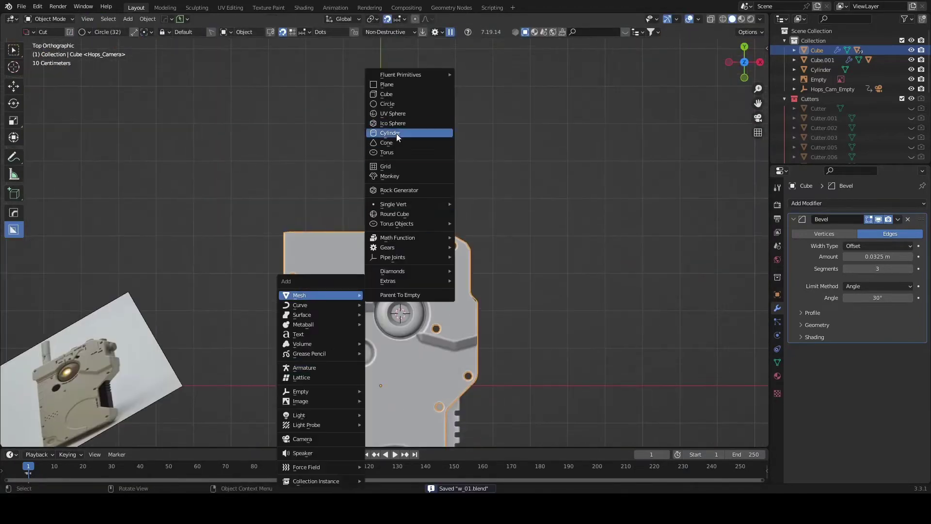
left_click(397, 133)
key("r")
key("y")
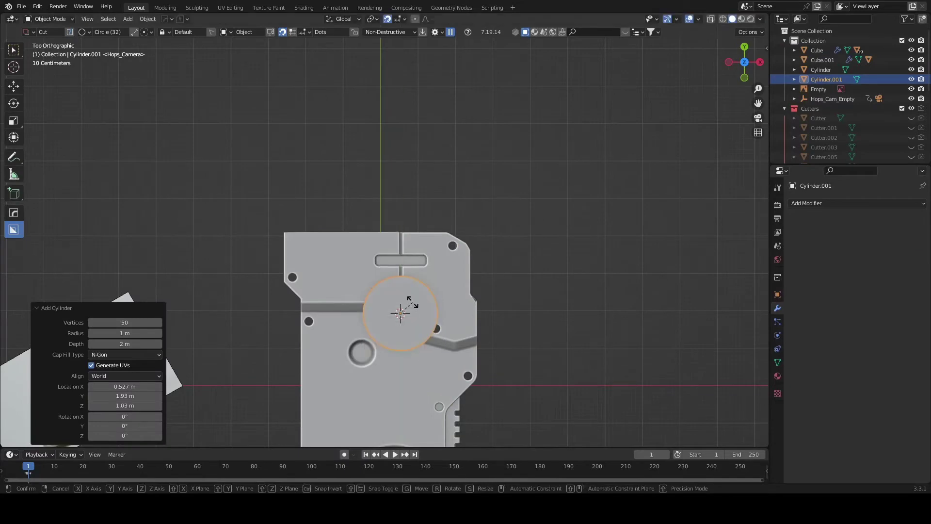
key("x")
key("9")
key("0")
key("Return")
key("s")
left_click(340, 222)
Stretch the cylinder along Z into a long antenna
scroll(340, 223, "up", 2)
key("s")
key("z")
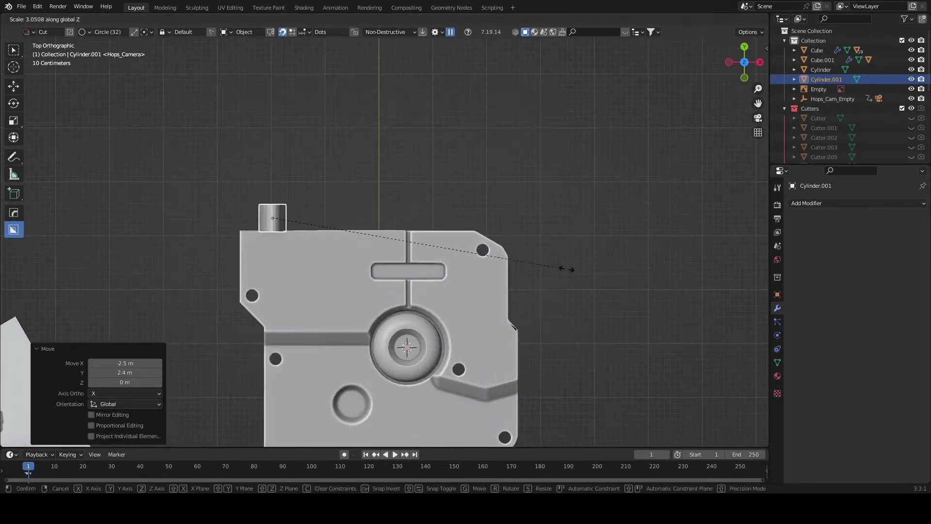
left_click(190, 261)
scroll(428, 173, "down", 3)
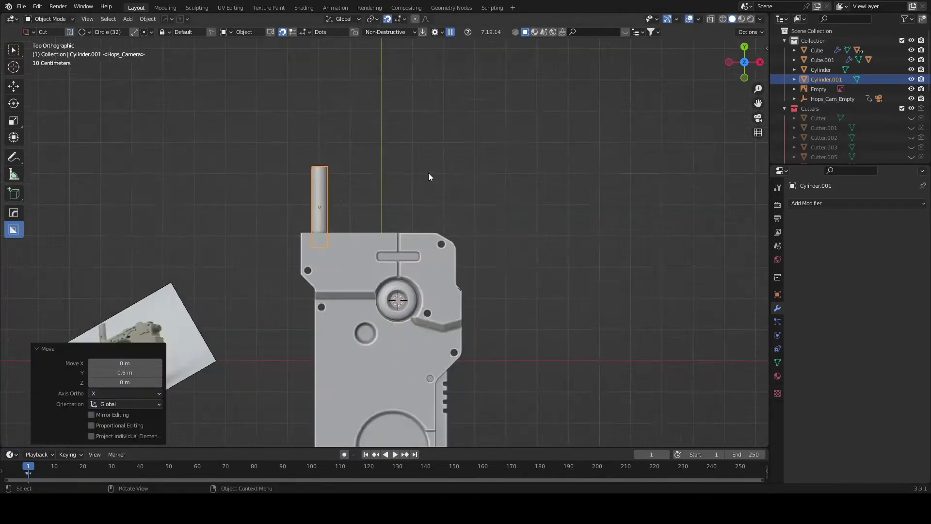
middle_click_drag(429, 173, 284, 179)
right_click(284, 180)
Bevel the edges of the cylinder's end face to round it off
key("Tab")
left_click(386, 270)
key("Tab")
key("Tab")
key("ctrl+b")
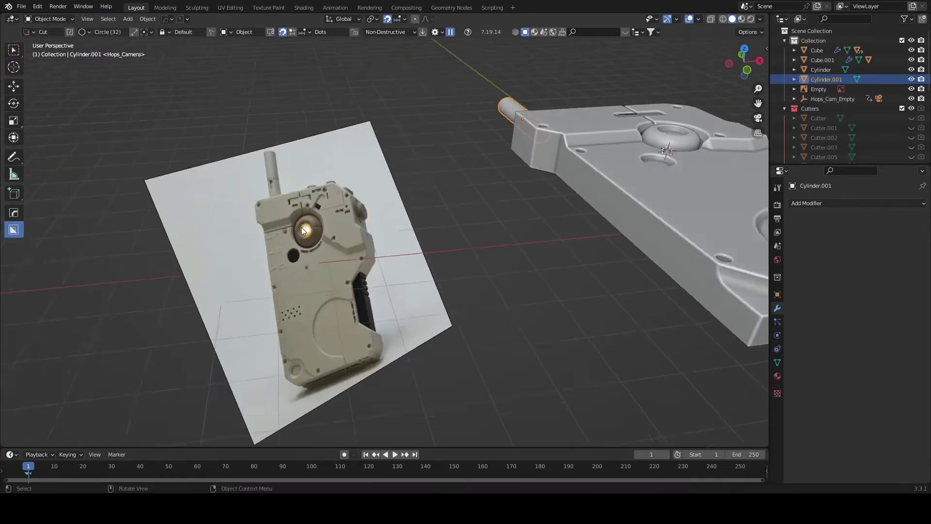
middle_click_drag(301, 227, 311, 300)
key("KP_7")
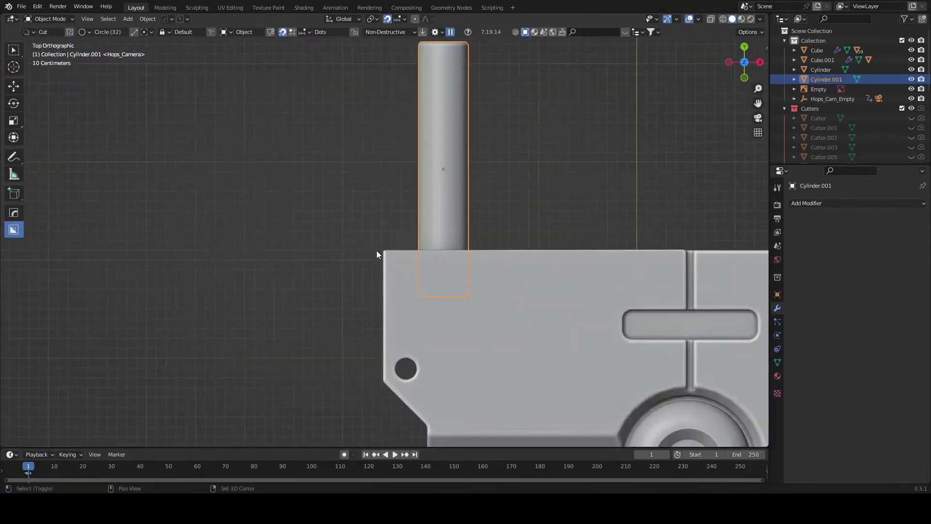
scroll(376, 250, "down", 3)
Box-cut a thin inset ring groove around the antenna cylinder
key("d")
left_click_drag(187, 290, 326, 297)
middle_click_drag(326, 298, 288, 345)
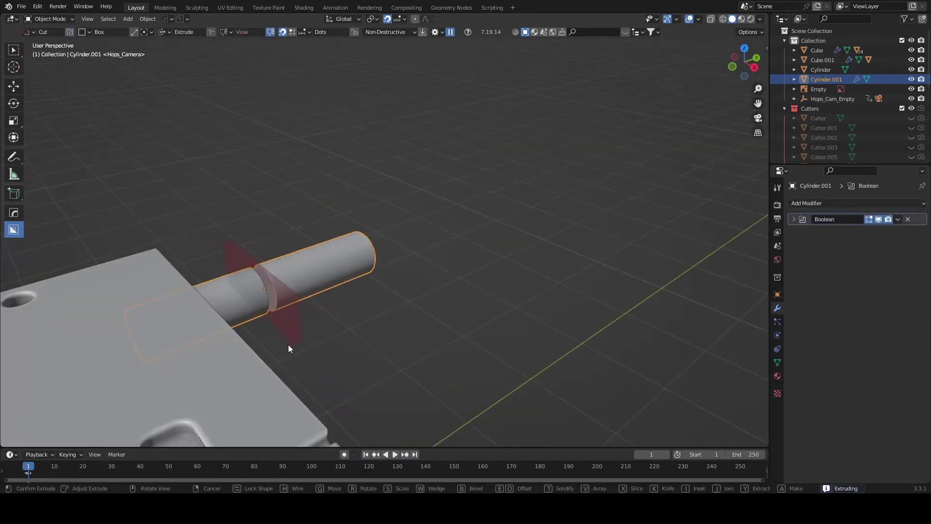
key("i")
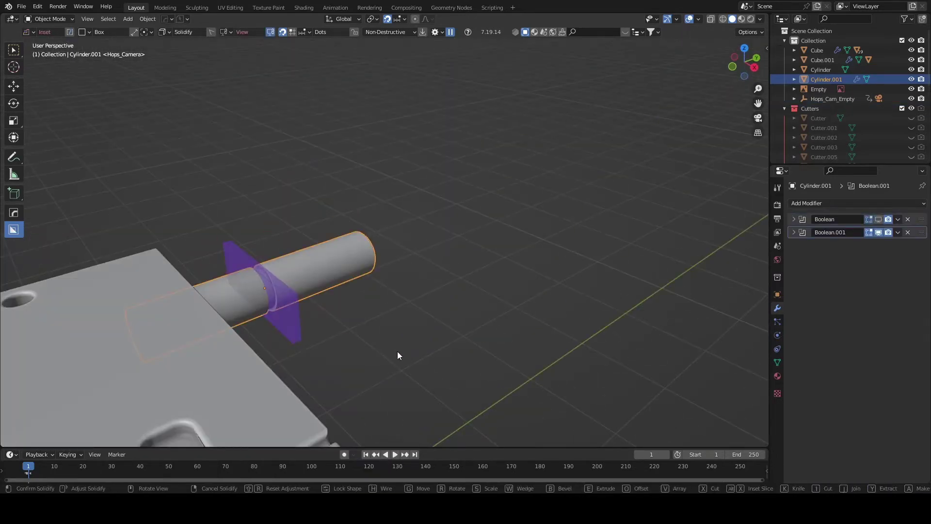
left_click(397, 351)
key("KP_7")
scroll(374, 293, "up", 5)
Box-cut a small rectangular notch beside the groove
key("d")
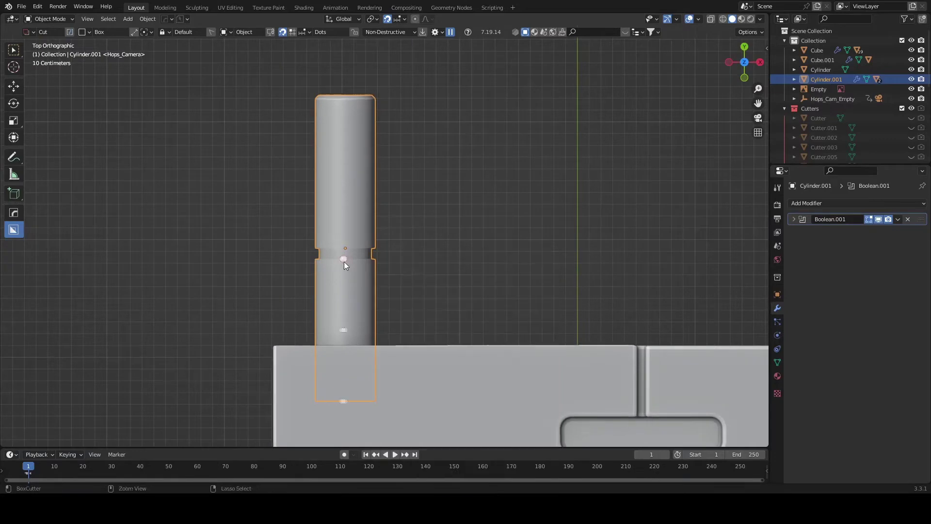
left_click(349, 270)
middle_click_drag(349, 270, 345, 254)
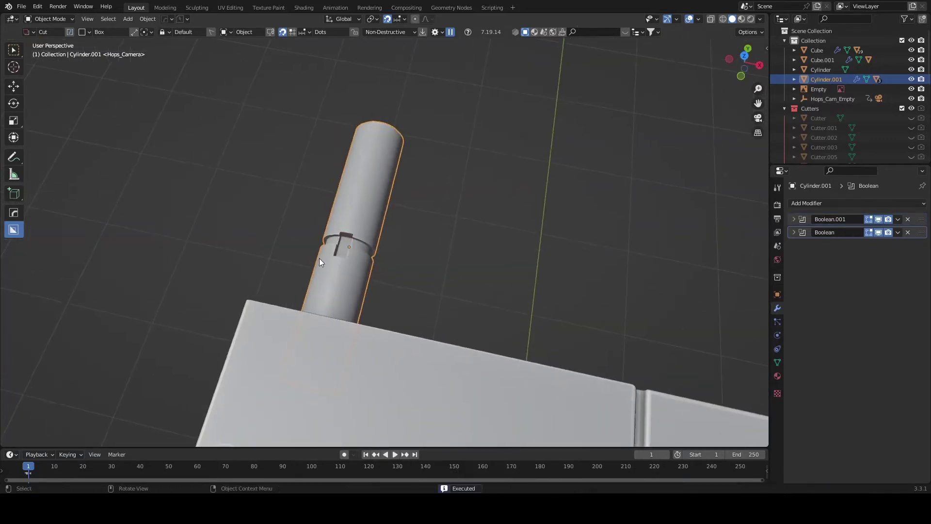
key("KP_7")
Reposition the notch cutter Cutter.022, then apply the cuts with Csharp
key("q")
left_click(313, 277)
left_click(354, 350)
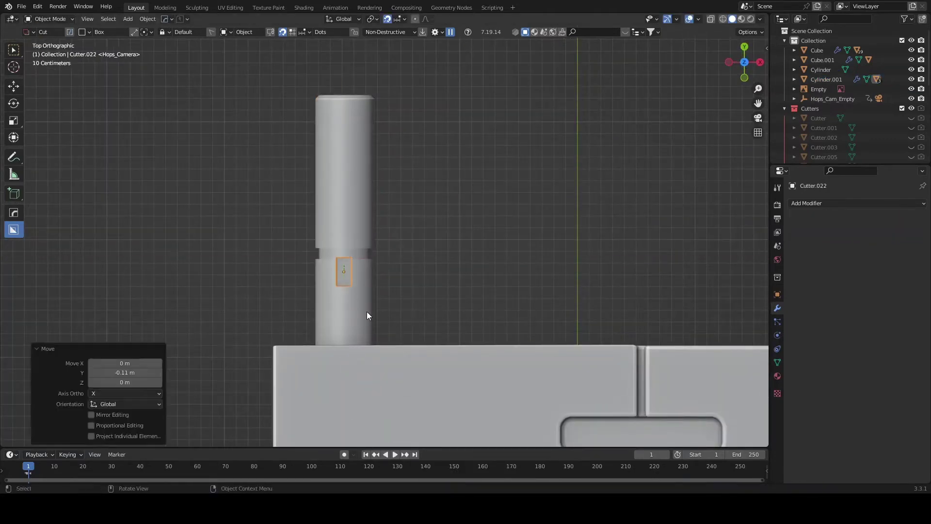
mouse_move(367, 312)
middle_mouse_down()
mouse_move(341, 212)
mouse_move(325, 300)
middle_mouse_up()
key("q")
left_click(322, 301)
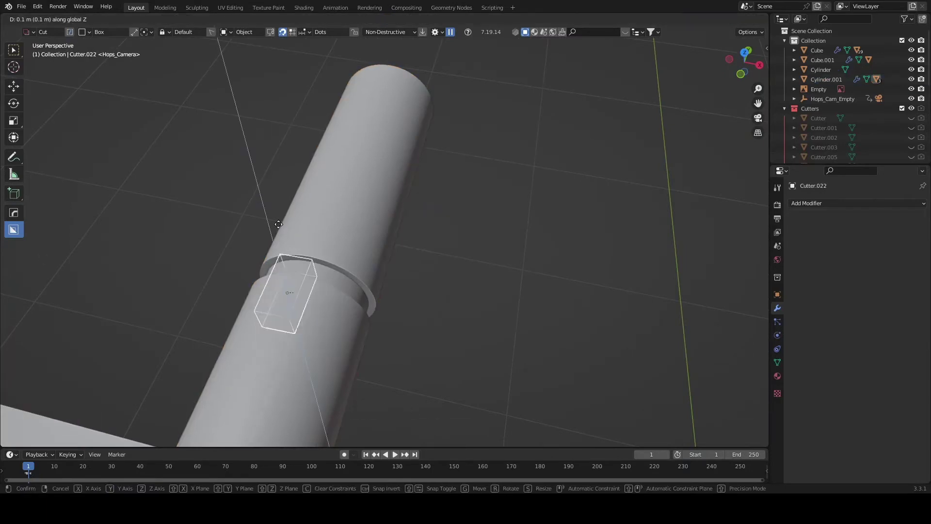
left_click(379, 73)
mouse_move(378, 74)
middle_mouse_down()
mouse_move(406, 265)
mouse_move(325, 266)
middle_mouse_up()
left_click(414, 218)
Try a bevel and loop cut on the cylinder, then undo the bevel
key("q")
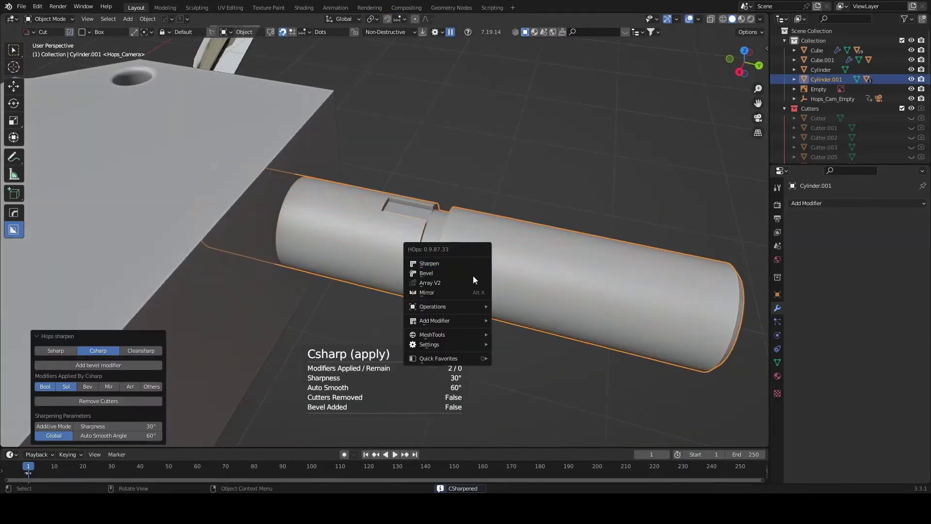
left_click(473, 276)
key("Tab")
middle_click_drag(454, 298, 209, 220)
key("ctrl+r")
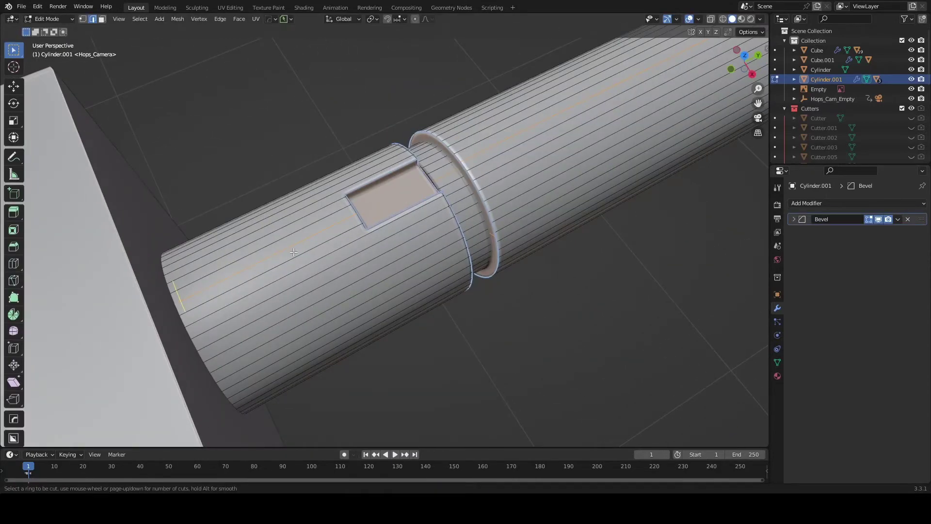
key("Escape")
middle_click_drag(293, 252, 265, 257)
key("1")
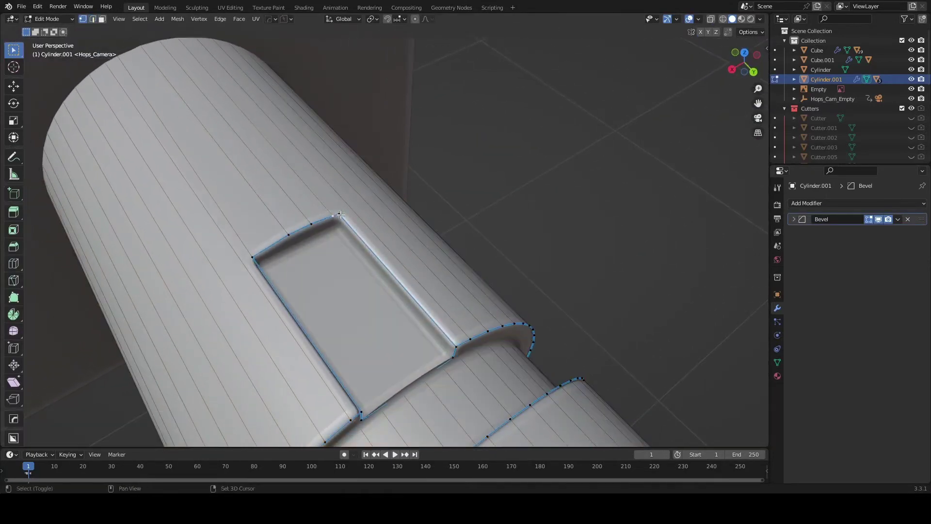
scroll(256, 247, "down", 3)
key("ctrl+z")
key("ctrl+z")
key("ctrl+z")
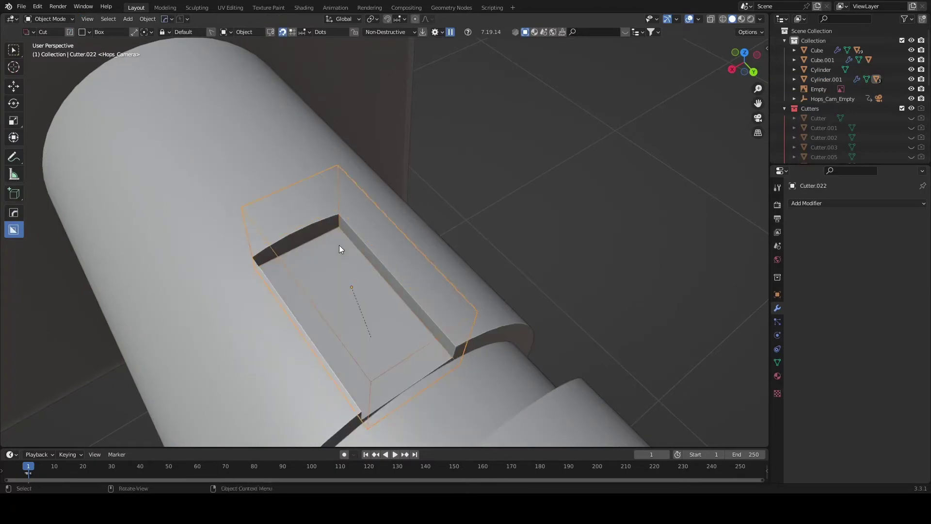
key("ctrl+z")
key("ctrl+z")
mouse_move(339, 245)
middle_mouse_down()
mouse_move(289, 229)
mouse_move(222, 297)
middle_mouse_up()
Add an edge loop along the cylinder and bevel it in Object Mode
key("ctrl+r")
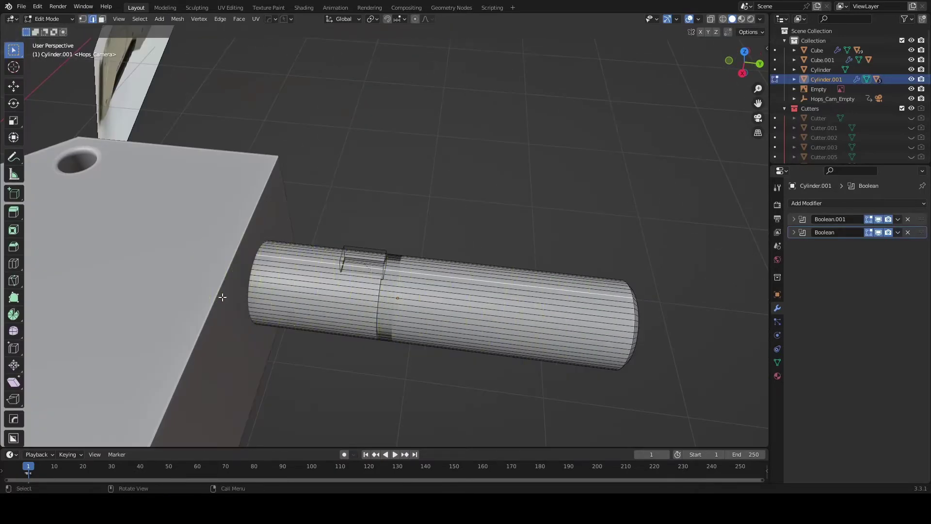
left_click(223, 298)
scroll(222, 298, "up", 4)
mouse_move(370, 313)
middle_mouse_down()
mouse_move(364, 300)
mouse_move(405, 287)
middle_mouse_up()
scroll(364, 301, "up", 3)
key("Tab")
key("ctrl+shift+b")
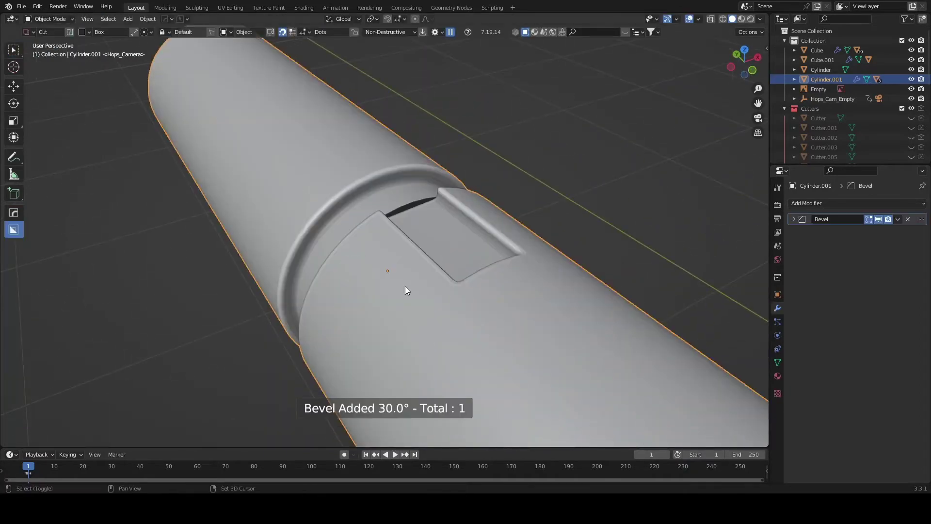
scroll(359, 336, "up", 2)
Add a Weighted Normal modifier and slide the edge loop along the cylinder
key("q")
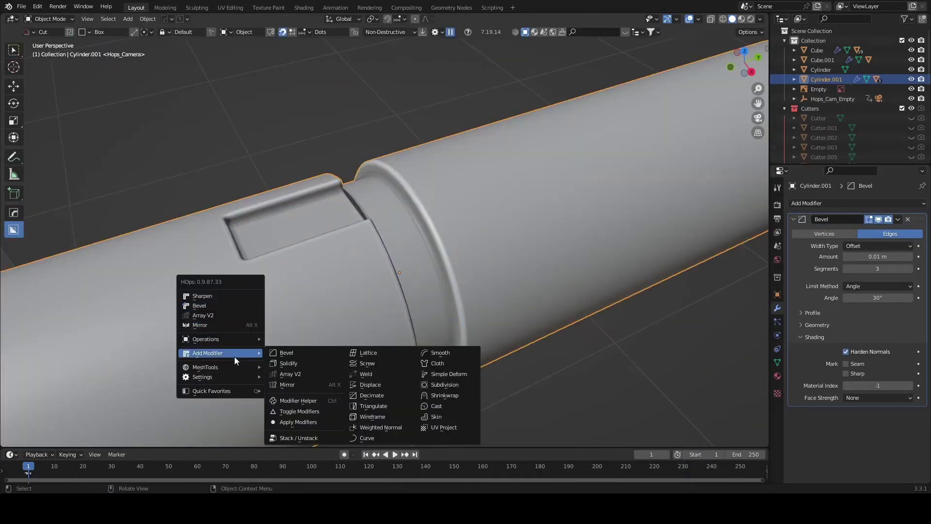
left_click(278, 345)
middle_click_drag(279, 345, 380, 354)
key("Tab")
key("g")
key("g")
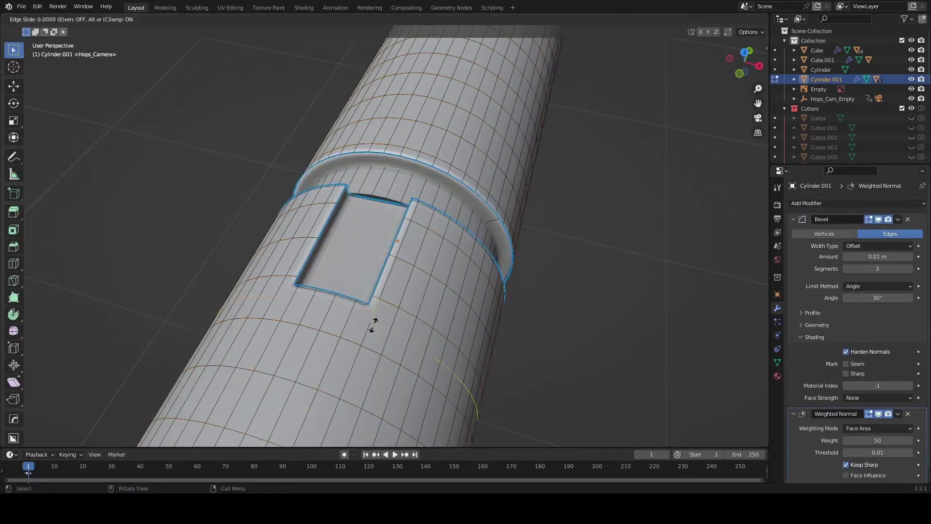
left_click(373, 315)
Resharpen the cylinder's edges with HOps for clean shading
key("k")
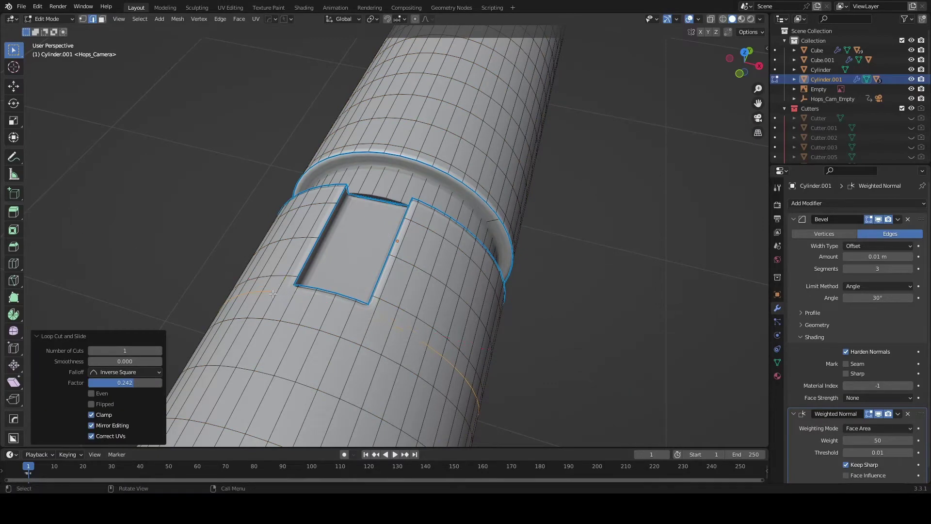
key("KP_7")
key("k")
key("Escape")
key("Tab")
mouse_move(278, 412)
middle_mouse_down()
mouse_move(374, 357)
mouse_move(401, 160)
middle_mouse_up()
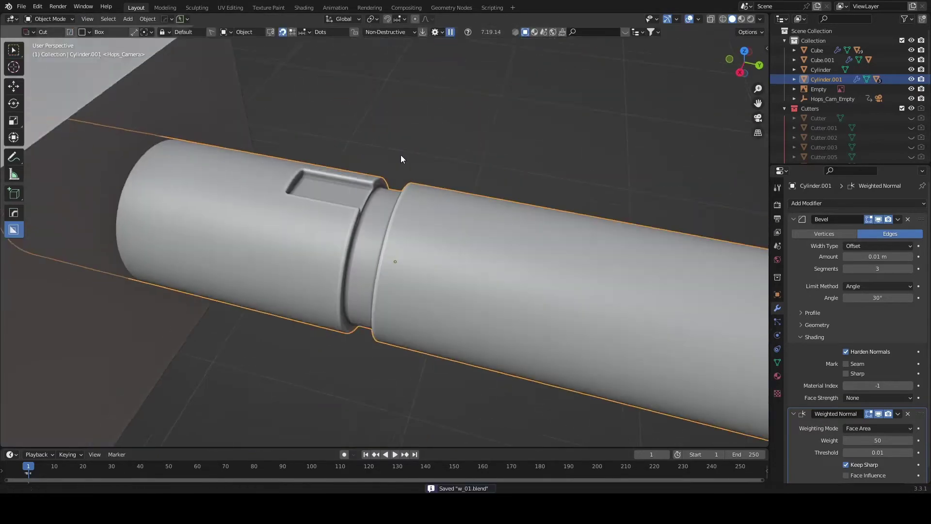
scroll(385, 328, "up", 4)
key("q")
left_click(291, 262)
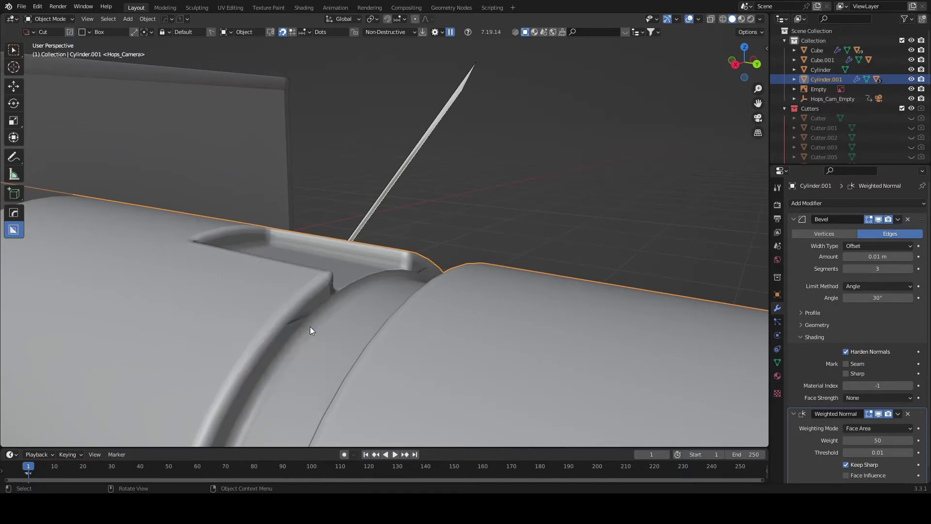
Mark the slot's edges sharp and reduce the bevel width to nearly zero
middle_click_drag(310, 327, 298, 293)
key("Tab")
key("q")
left_click(279, 299)
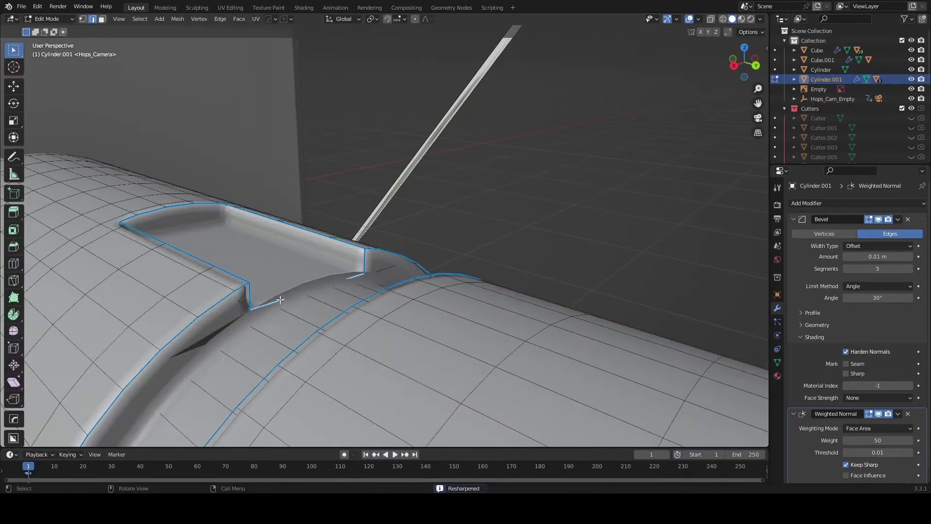
key("Escape")
key("Tab")
key("Tab")
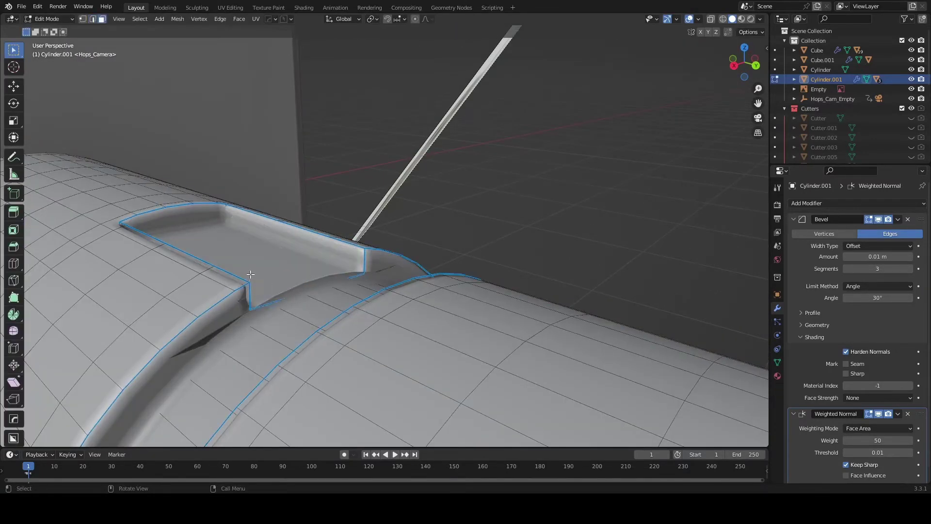
key("Escape")
key("Tab")
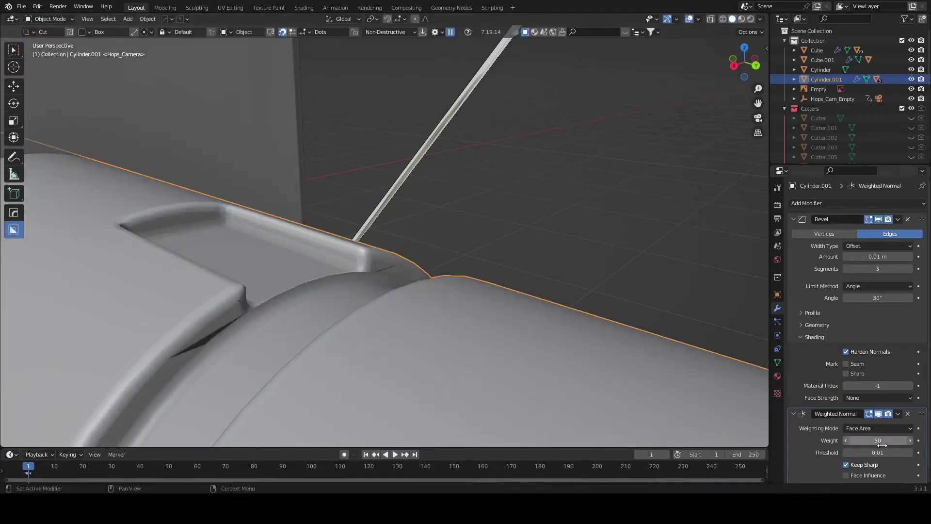
left_click_drag(879, 257, 865, 256)
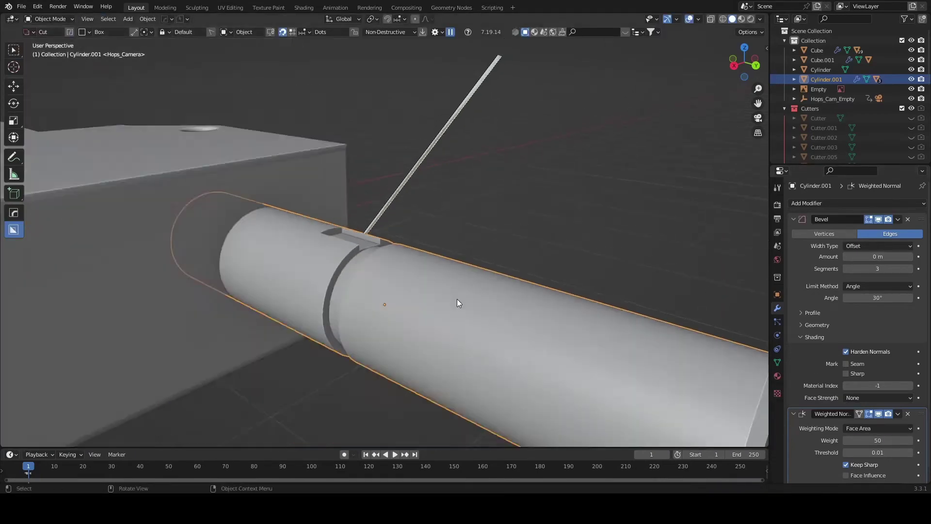
key("q")
left_click(309, 263)
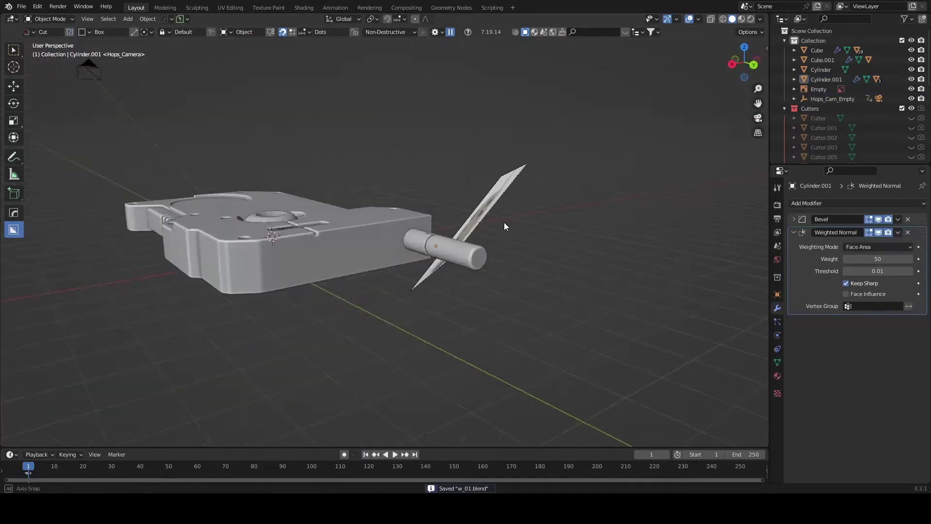
In top view, select the radio body and switch the BoxCutter shape to circle
mouse_move(504, 222)
middle_mouse_down()
mouse_move(557, 270)
mouse_move(314, 284)
mouse_move(313, 262)
mouse_move(219, 240)
middle_mouse_up()
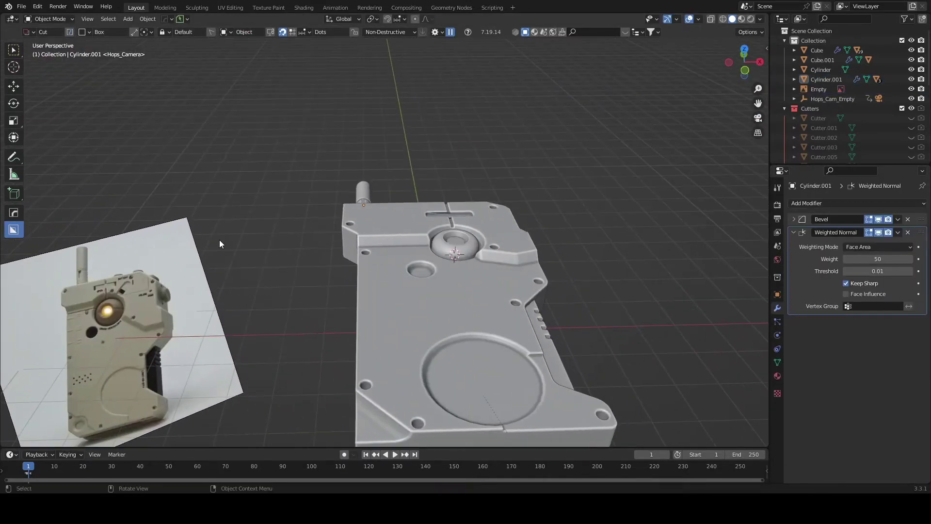
key("KP_7")
scroll(400, 303, "up", 3)
left_click(400, 303)
key("d")
left_click(396, 289)
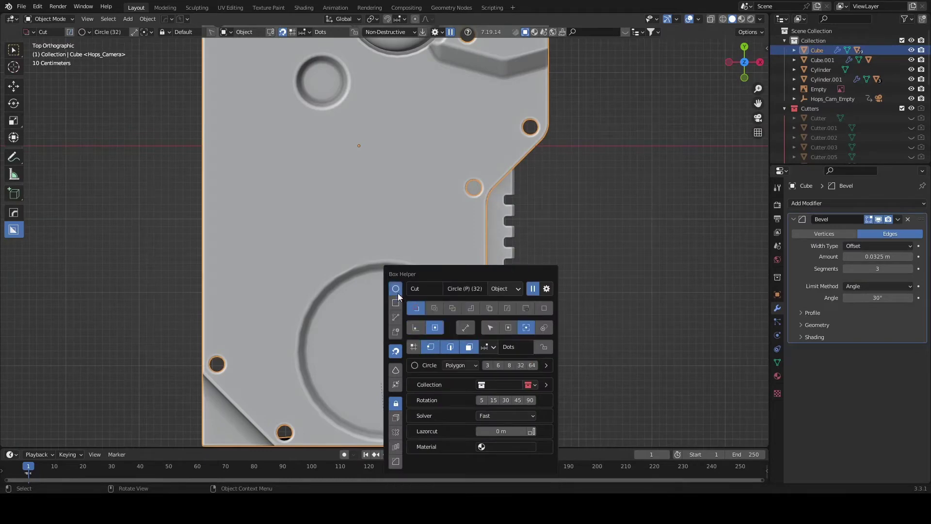
middle_click_drag(284, 283, 360, 312, "shift")
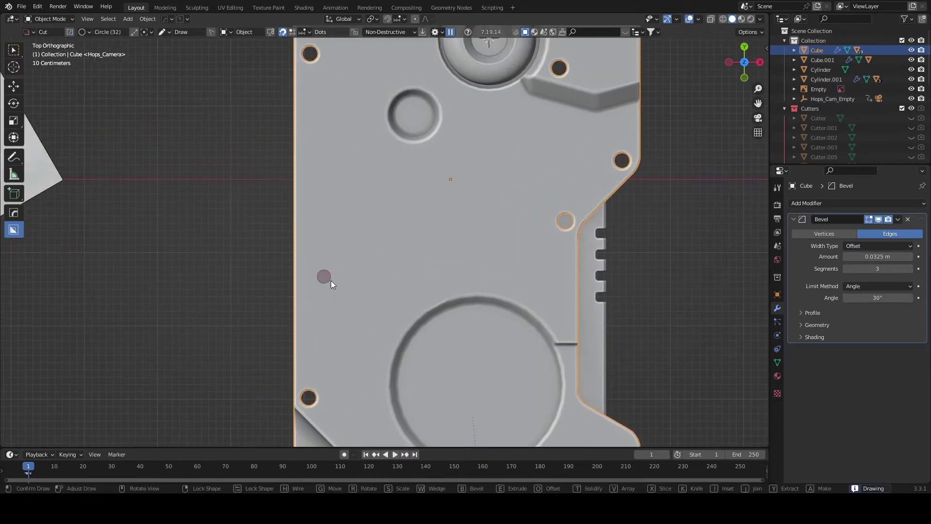
Try an arrayed row of six circle cuts, then cancel it
key("v")
scroll(301, 289, "up", 2)
left_click_drag(330, 281, 301, 289)
middle_click_drag(301, 289, 313, 244)
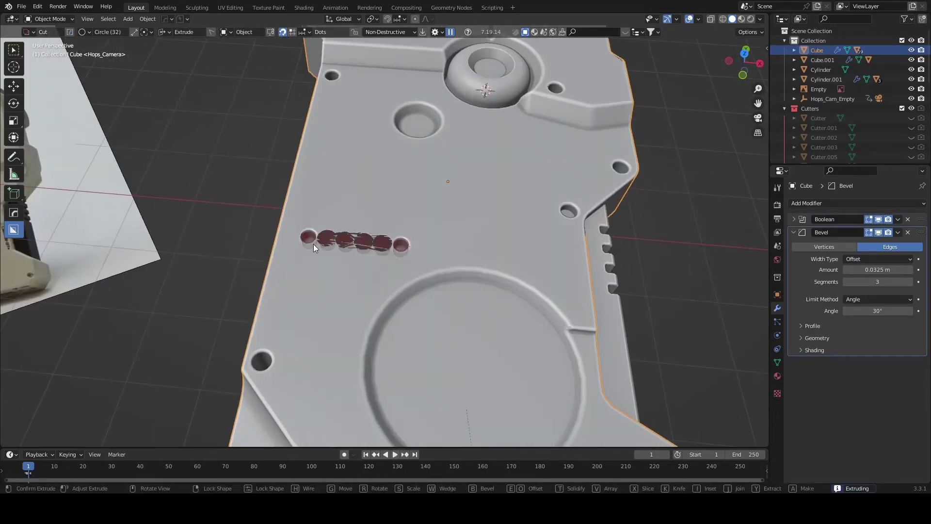
key("Escape")
key("KP_7")
Cut a row of six circular holes and move it inside the large circle
left_click_drag(319, 308, 324, 307)
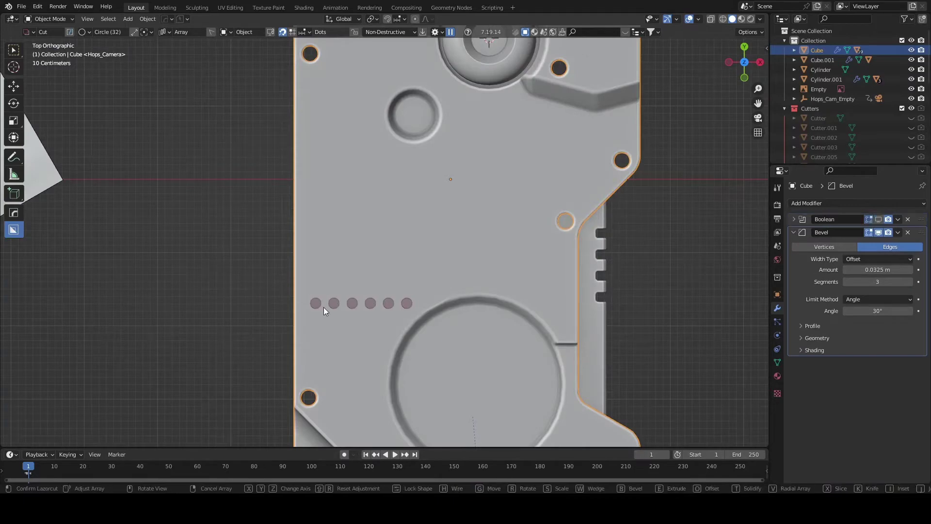
middle_click_drag(324, 307, 296, 278)
left_click(296, 278)
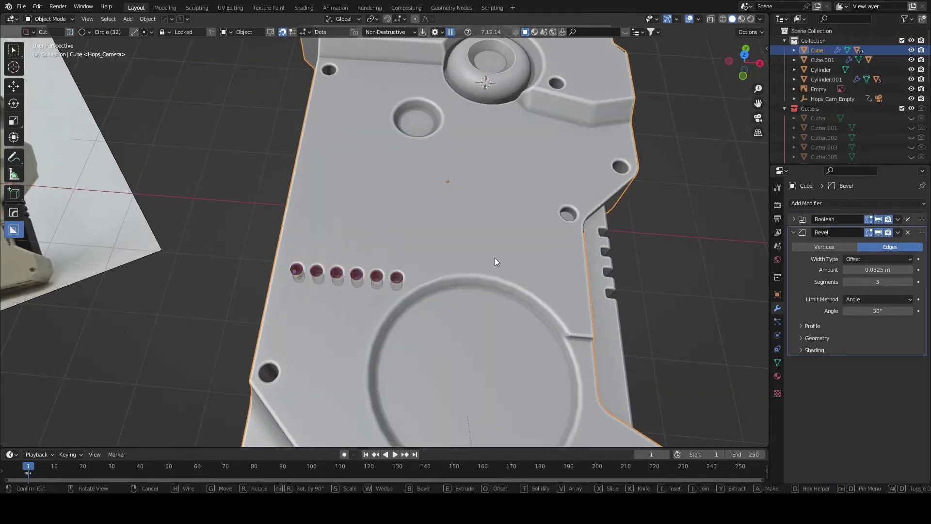
key("g")
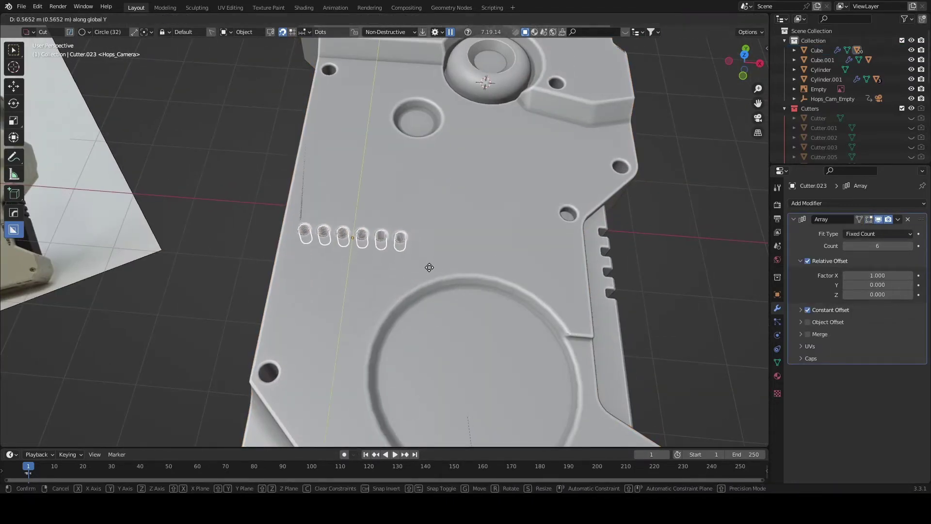
key("y")
key("KP_7")
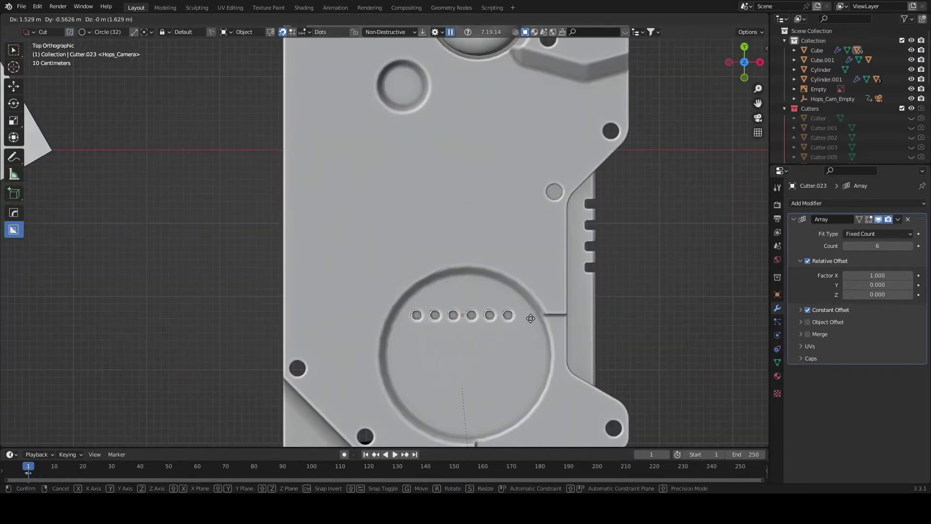
left_click(531, 318)
Cancel a duplicate row, then reselect the body and recalculate its sharp edges
key("shift+d")
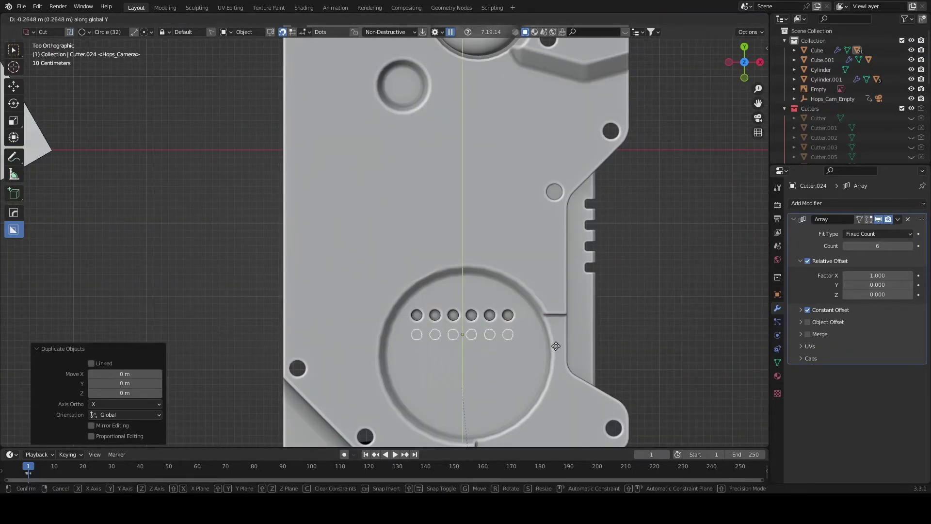
key("Escape")
right_click(461, 316)
mouse_move(461, 316)
middle_mouse_down()
mouse_move(471, 312)
mouse_move(439, 270)
mouse_move(469, 269)
middle_mouse_up()
left_click(457, 272)
key("q")
scroll(455, 289, "up", 3)
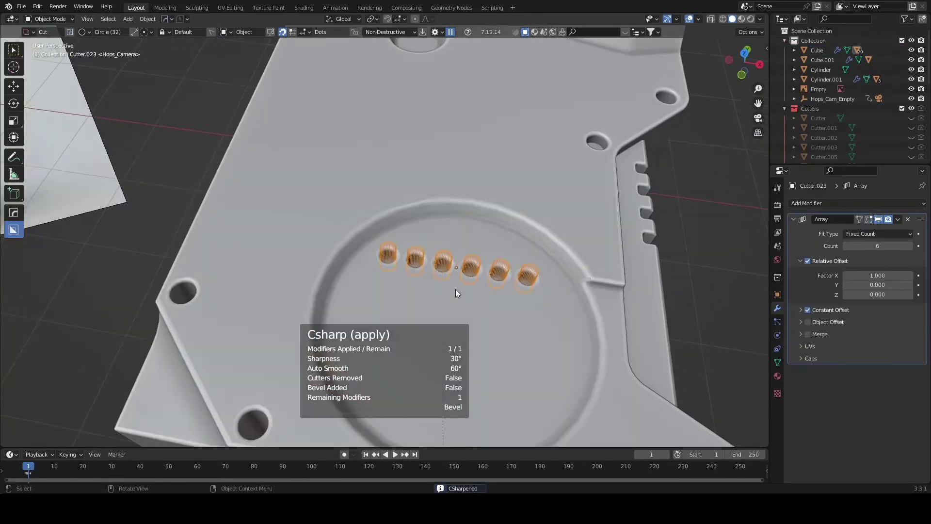
key("KP_7")
key("q")
left_click(455, 290)
key("Escape")
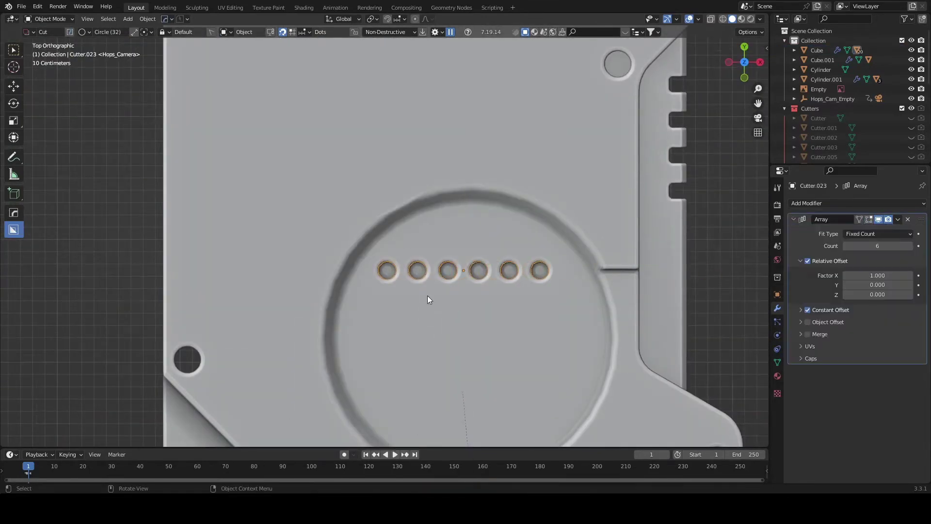
Duplicate the hole rows down along Y and cut them with a Difference boolean
key("shift+d")
key("y")
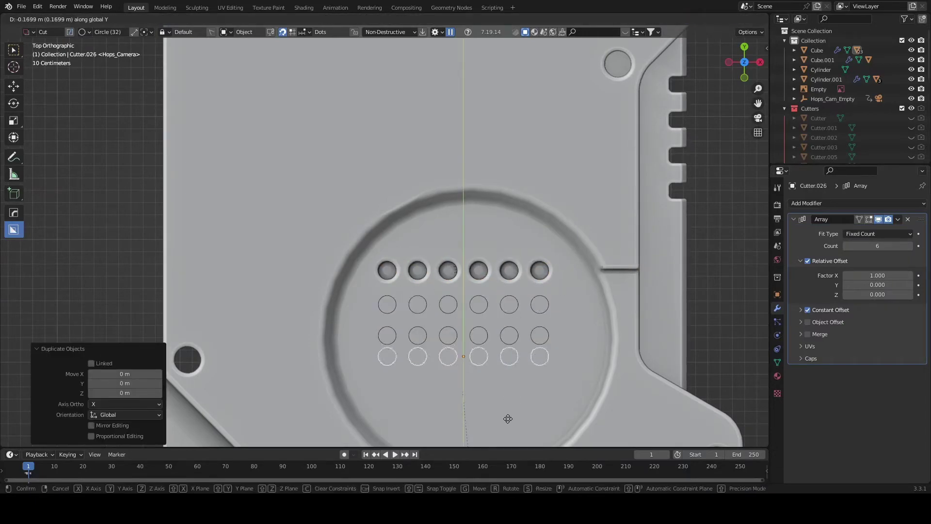
left_click(526, 394)
middle_click_drag(527, 395, 493, 324)
left_click(491, 337, "shift")
key("ctrl+KP_Subtract")
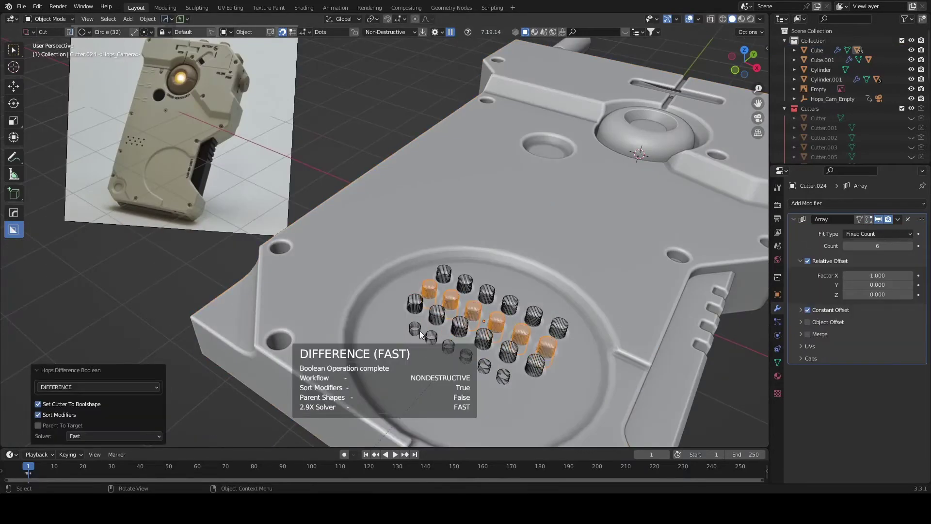
mouse_move(442, 305)
middle_mouse_down()
mouse_move(487, 340)
mouse_move(424, 283)
middle_mouse_up()
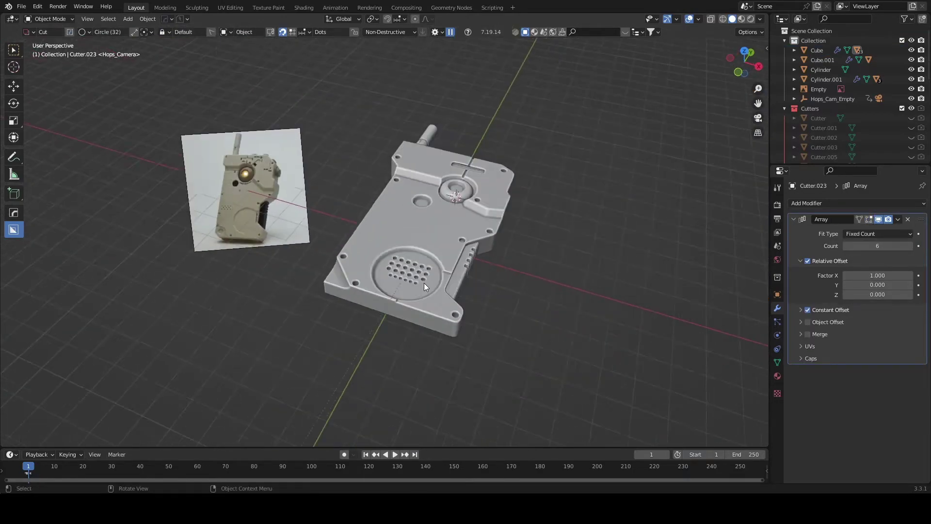
Select the side slot piece and expand its bevel shading options
key("KP_7")
middle_click_drag(502, 205, 234, 260)
left_click(234, 260)
scroll(485, 291, "up", 3)
left_click(810, 459)
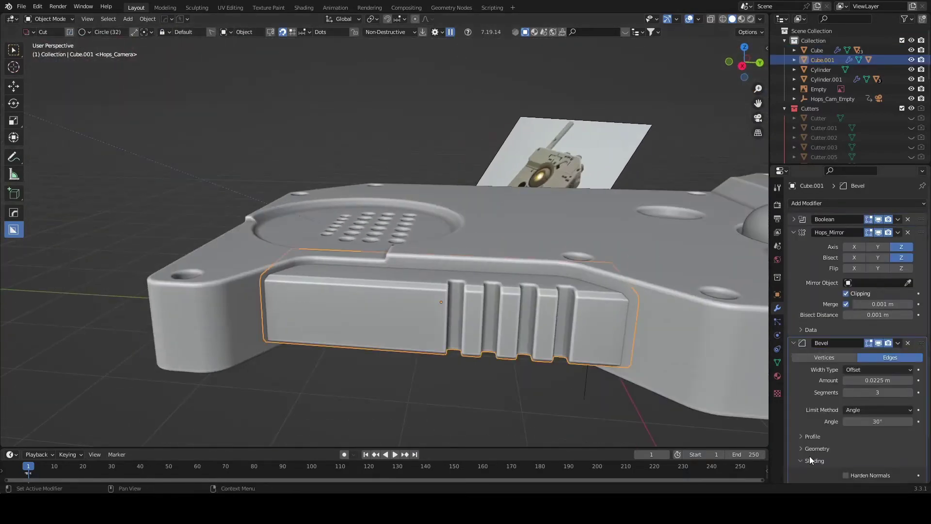
key("KP_7")
scroll(459, 266, "down", 3)
scroll(478, 278, "up", 3)
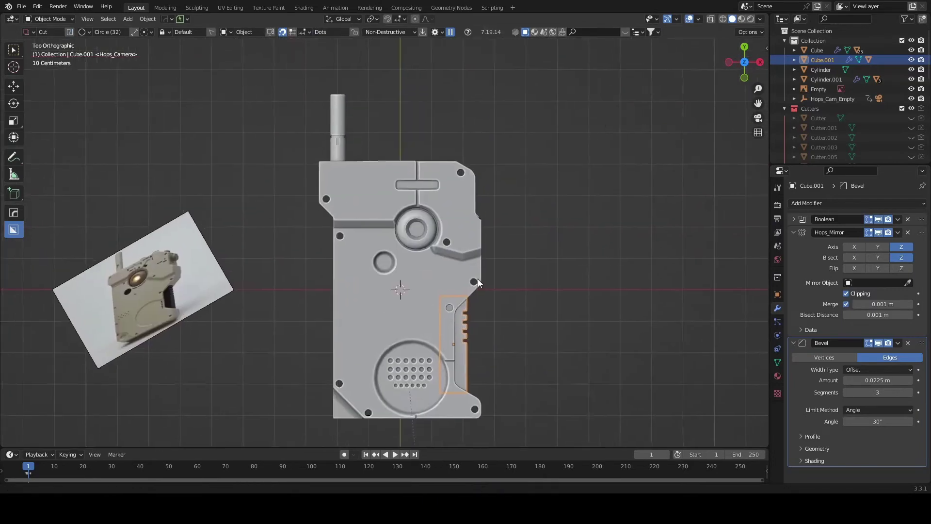
middle_click_drag(478, 278, 634, 350)
Enter Edit Mode on the body, zoom in and keep Bevel Amount at 0.0325 m
left_click(634, 348)
key("Tab")
scroll(633, 348, "up", 3)
scroll(395, 329, "up", 2)
scroll(418, 183, "up", 3)
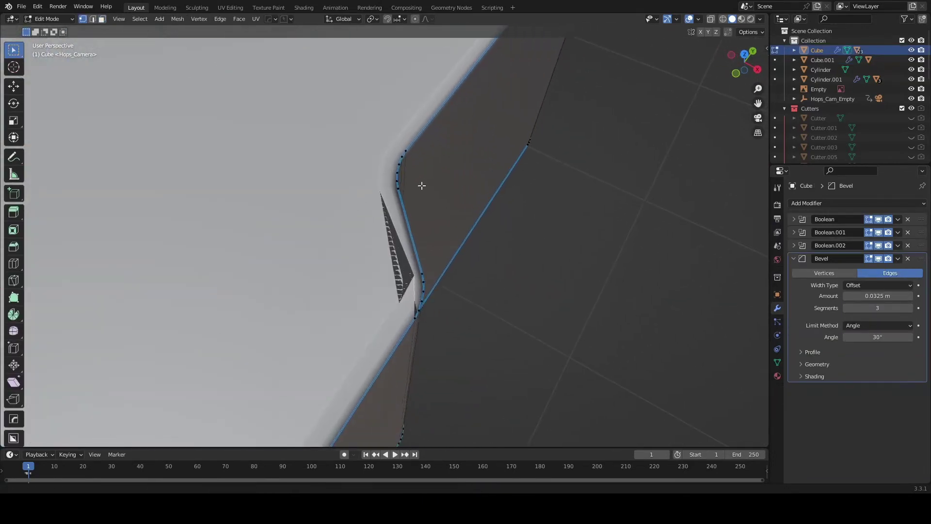
scroll(342, 129, "up", 2)
scroll(354, 286, "down", 2)
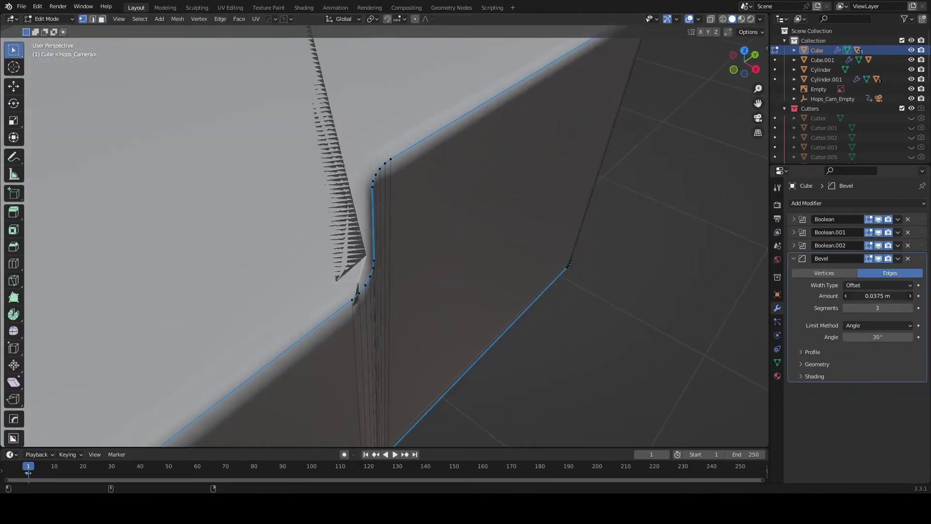
left_click_drag(877, 296, 907, 295)
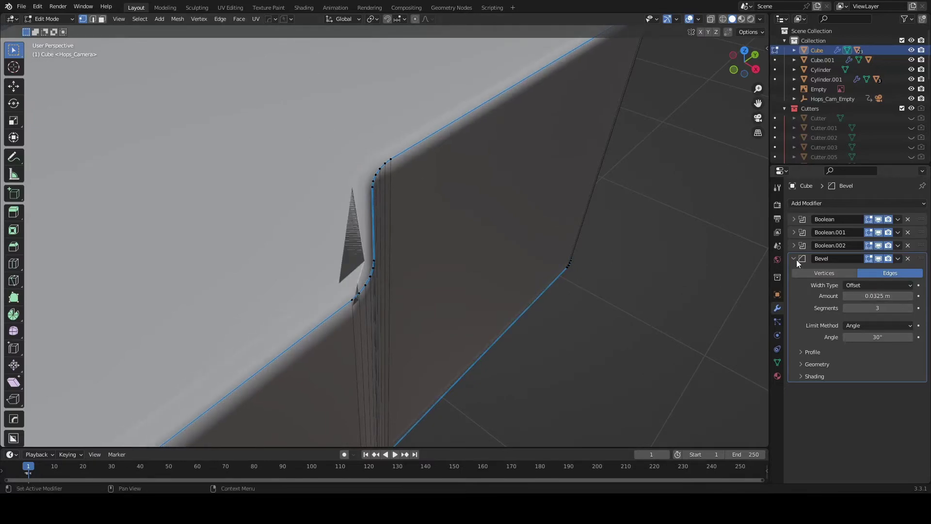
Apply the bevel modifier, undo it, and return to Object Mode
key("Tab")
key("ctrl+a")
key("Tab")
scroll(340, 301, "up", 1)
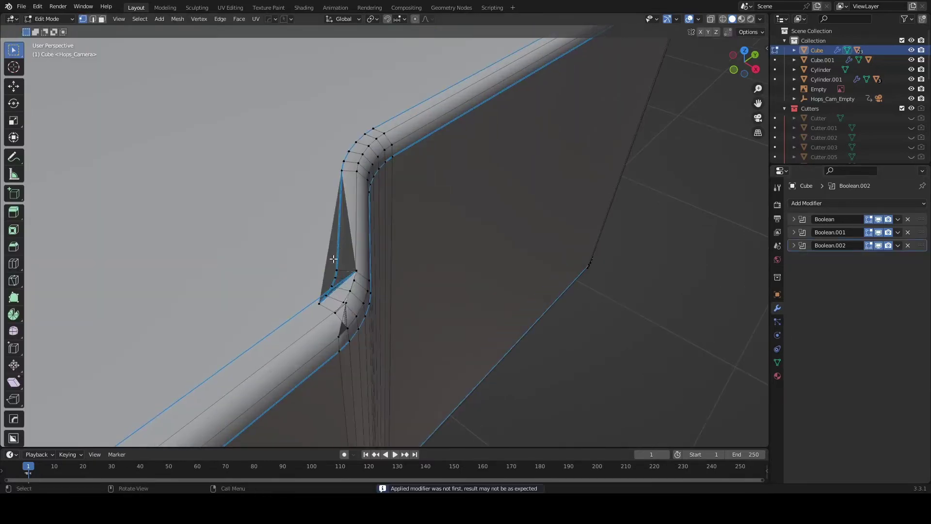
scroll(307, 324, "up", 2)
key("ctrl+z")
key("ctrl+z")
key("ctrl+z")
scroll(334, 291, "down", 3)
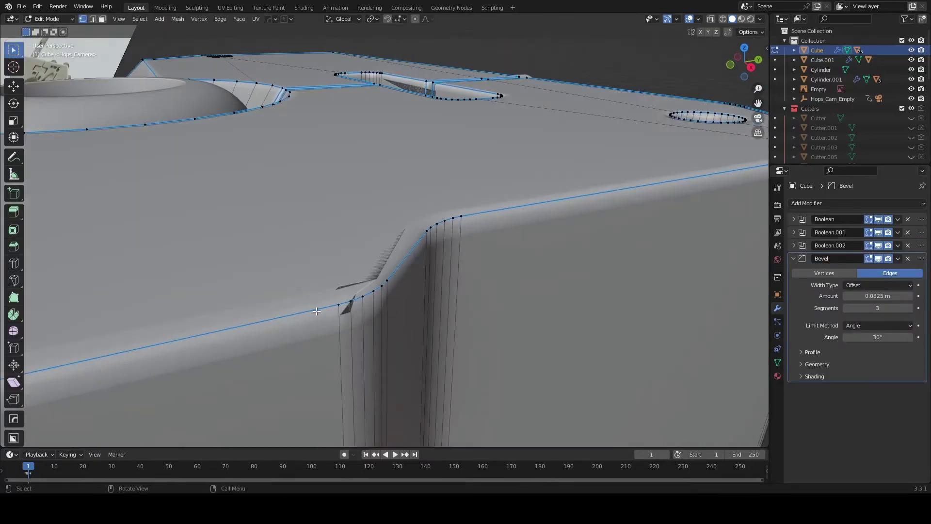
scroll(334, 271, "down", 2)
key("Tab")
In Right Ortho view, draw a rectangular BoxCutter cut on the body's side wall
middle_click_drag(370, 293, 351, 312)
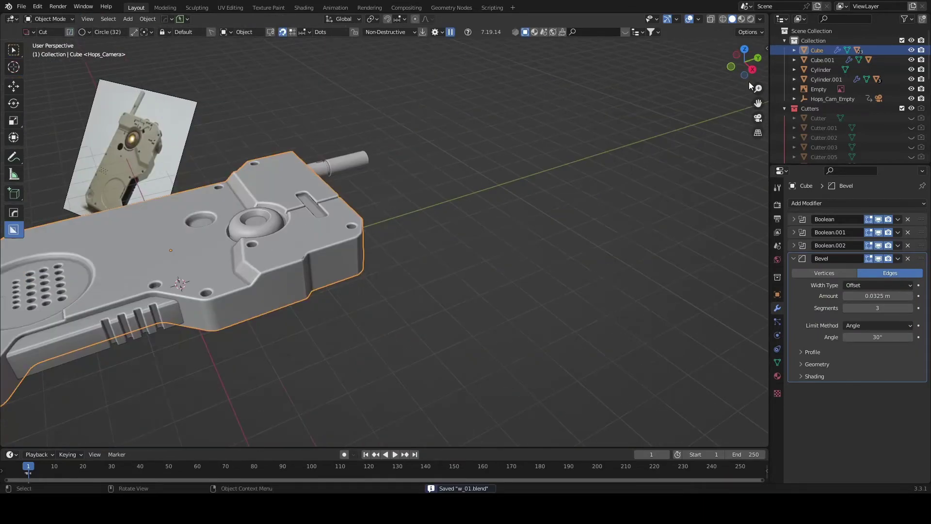
scroll(335, 332, "up", 3)
key("Escape")
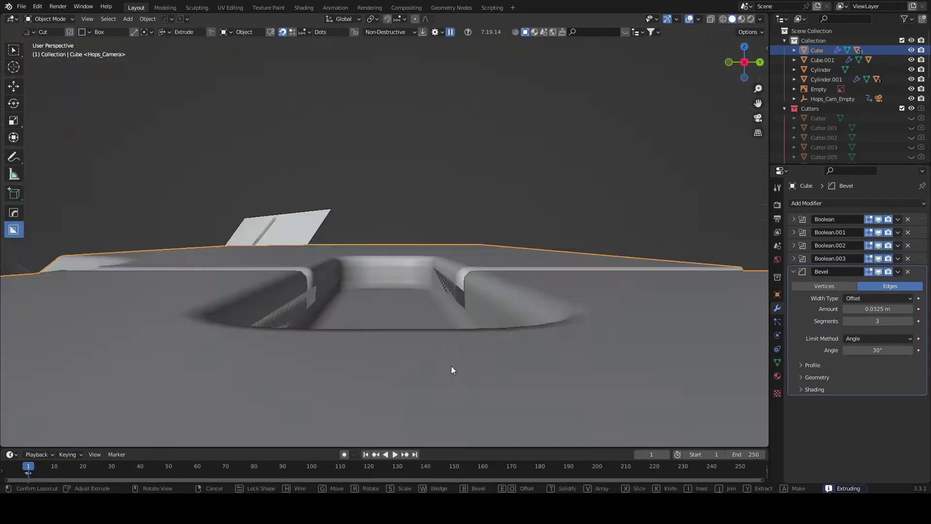
middle_click_drag(403, 345, 484, 350)
key("KP_3")
scroll(321, 316, "down", 1)
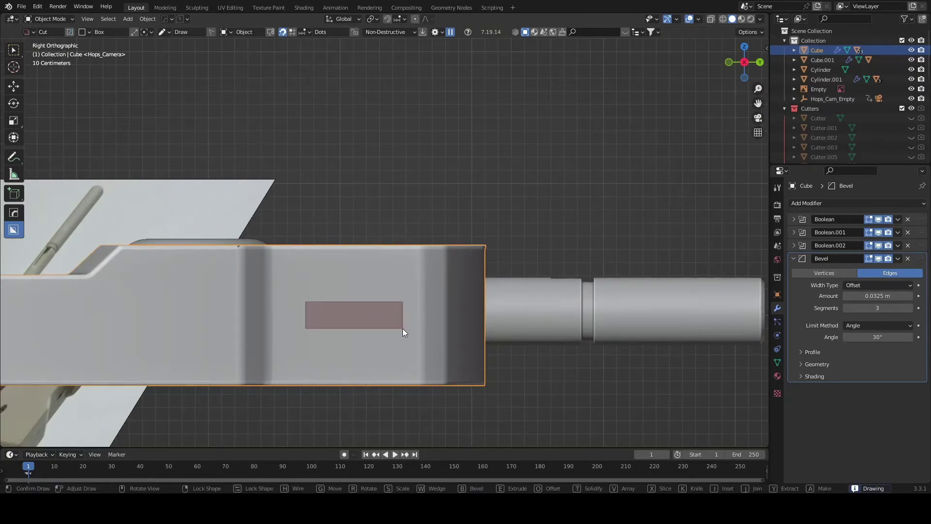
left_click_drag(403, 328, 404, 328)
middle_click_drag(374, 283, 405, 345)
Move the slot cutter and scale it narrower along Y
key("q")
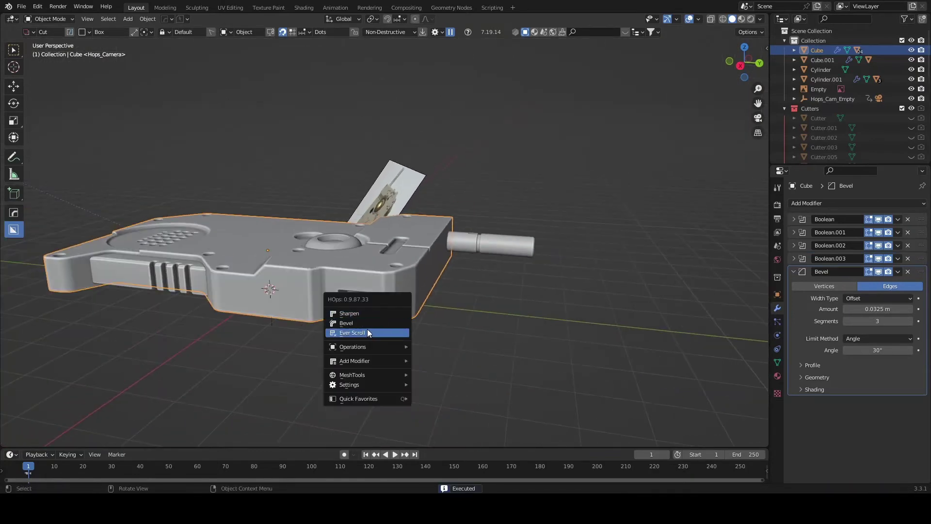
left_click(367, 328)
left_click(303, 379)
key("s")
key("y")
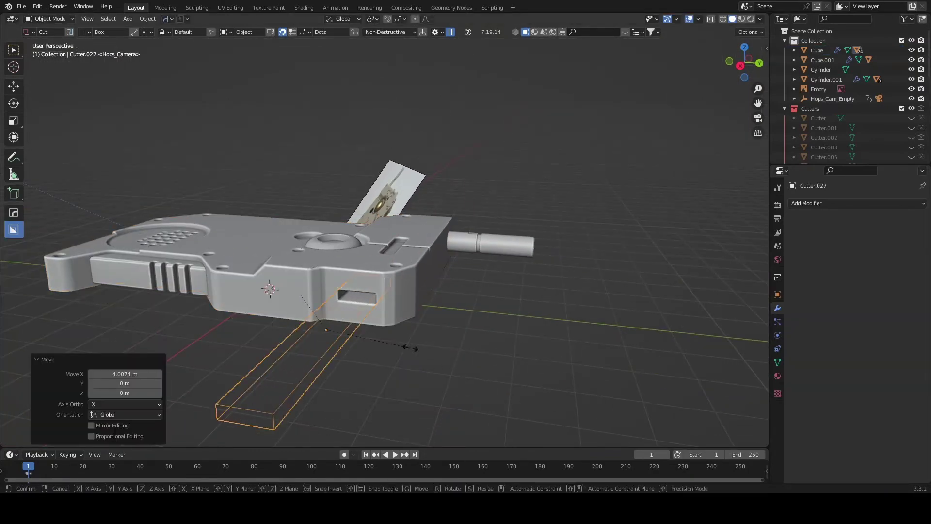
left_click(347, 329)
Reselect the radio body and resharpen its cut edges with HardOps CSharpen
scroll(347, 338, "up", 5)
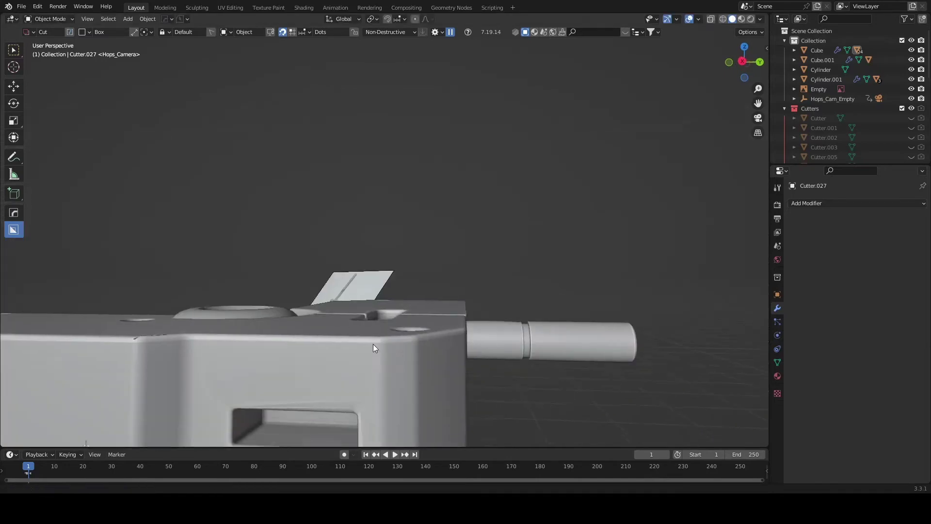
left_click(373, 345)
key("q")
left_click(485, 323)
mouse_move(469, 333)
middle_mouse_down()
mouse_move(460, 344)
mouse_move(380, 237)
mouse_move(227, 222)
middle_mouse_up()
Add a cylinder, rotate it 90 degrees about Y, and move it along Y
key("shift+a")
key("Return")
scroll(359, 295, "down", 4)
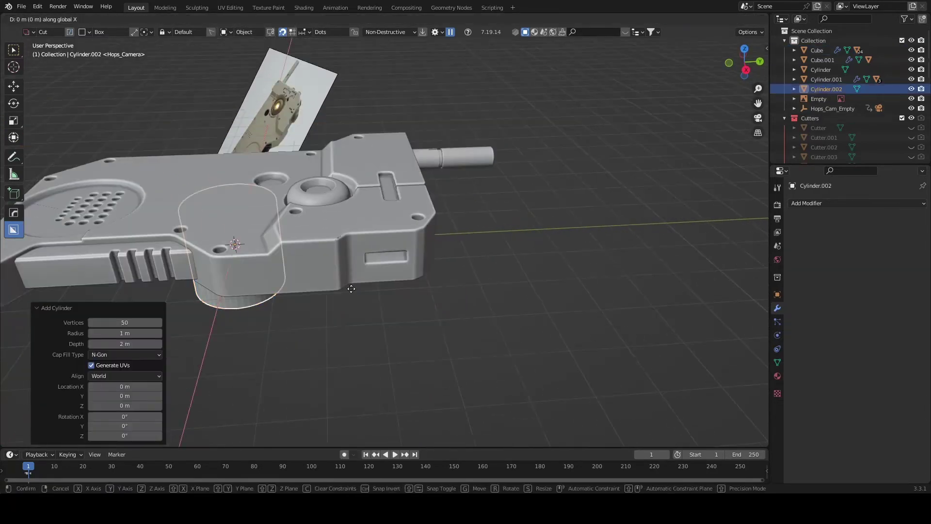
key("r")
key("y")
key("9")
key("0")
key("Return")
key("g")
key("y")
left_click(380, 321)
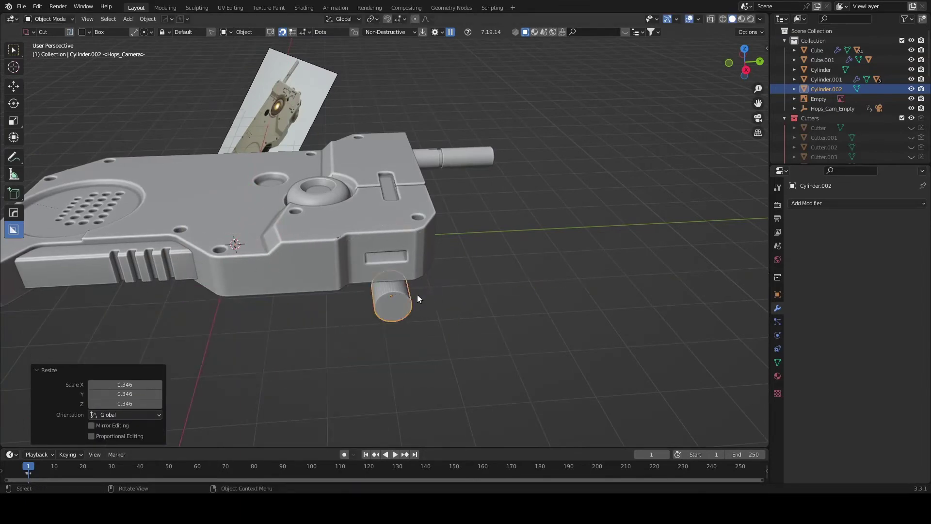
Move the cylinder along Z and shrink it to about a third
key("KP_1")
key("g")
key("z")
left_click(400, 275)
key("s")
mouse_move(400, 276)
middle_mouse_down()
mouse_move(349, 262)
mouse_move(387, 245)
middle_mouse_up()
left_click(348, 262)
In side view, move the cylinder into the slot and scale it thinner along X
key("KP_3")
scroll(319, 252, "up", 2)
key("g")
key("s")
key("x")
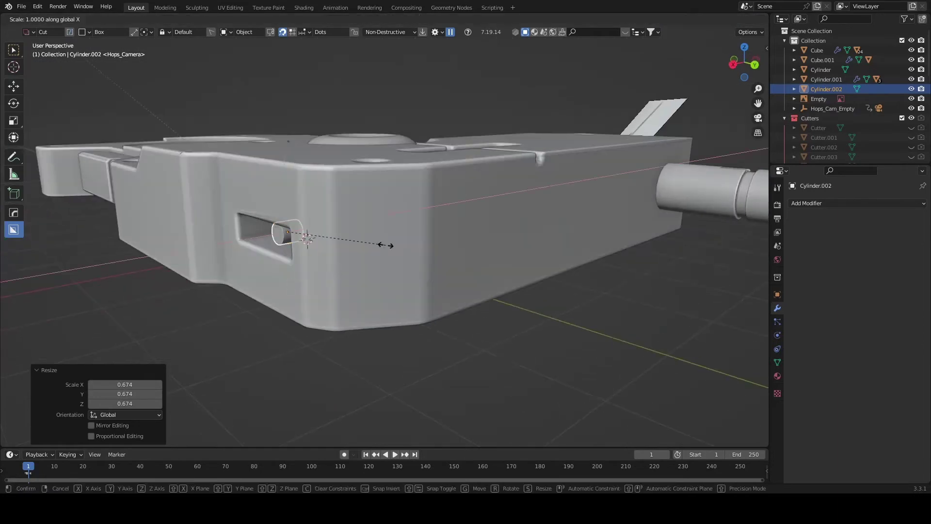
left_click(727, 278)
Duplicate the cylinder and enlarge the copy into a knob-sized disc beside the slot
middle_click_drag(728, 279, 284, 241)
right_click(284, 240)
left_click(285, 241)
key("y")
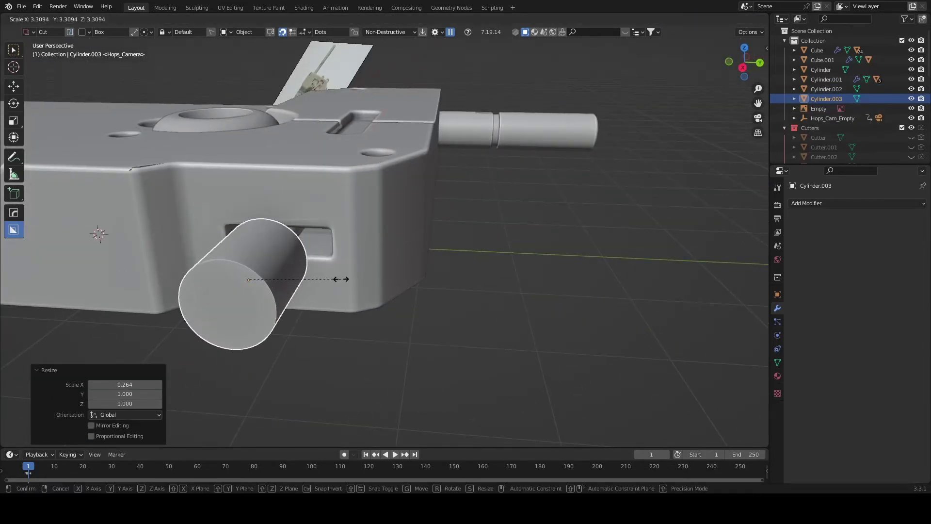
left_click(332, 277)
key("s")
middle_click_drag(291, 270, 351, 278)
left_click(287, 282)
mouse_move(287, 282)
middle_mouse_down()
mouse_move(214, 287)
mouse_move(277, 274)
mouse_move(245, 304)
mouse_move(320, 298)
middle_mouse_up()
In Edit Mode, bevel the knob's rim edges
key("Tab")
scroll(320, 299, "up", 5)
key("ctrl+b")
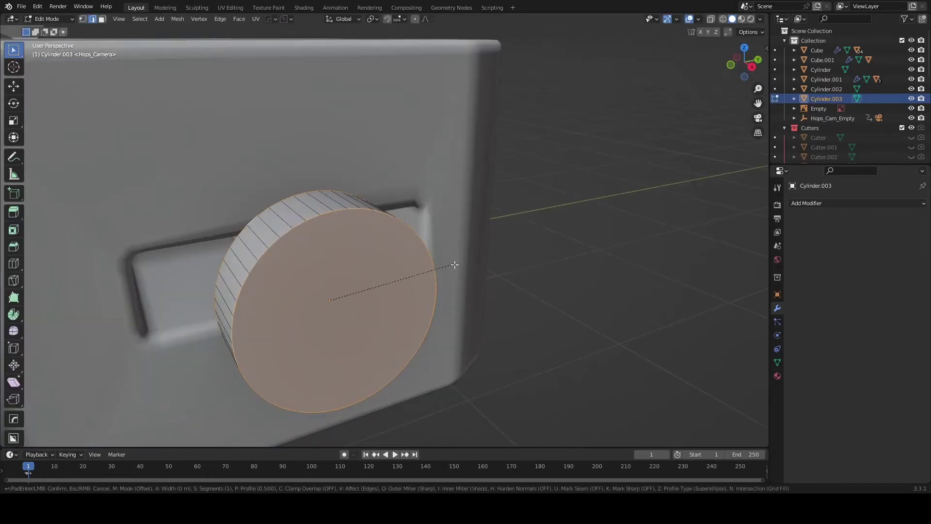
left_click(469, 280)
mouse_move(468, 279)
middle_mouse_down()
mouse_move(375, 280)
mouse_move(305, 265)
middle_mouse_up()
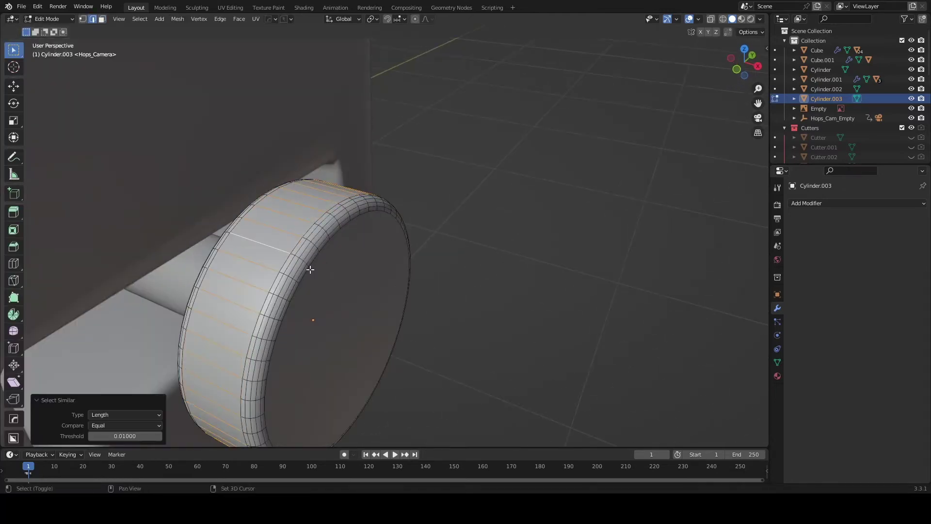
key("ctrl+b")
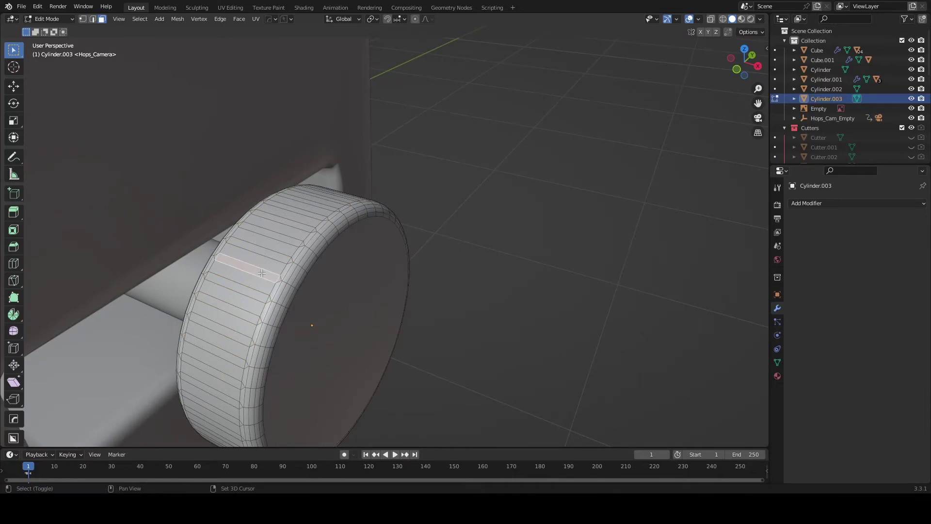
Select the knob's side faces by perimeter and extrude and scale them into ridges
key("shift+g")
left_click(257, 280)
key("ctrl+z")
key("shift+g")
left_click(265, 285)
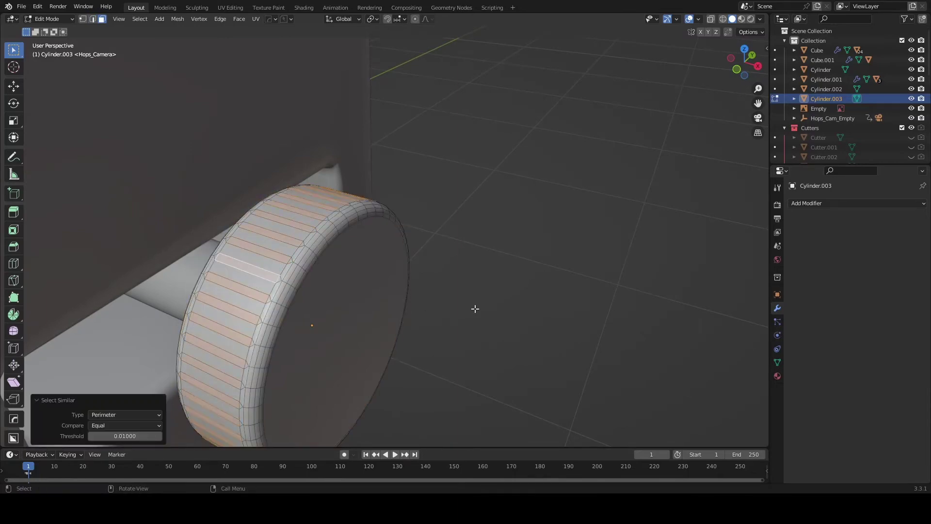
left_click(480, 316)
key("s")
key("y")
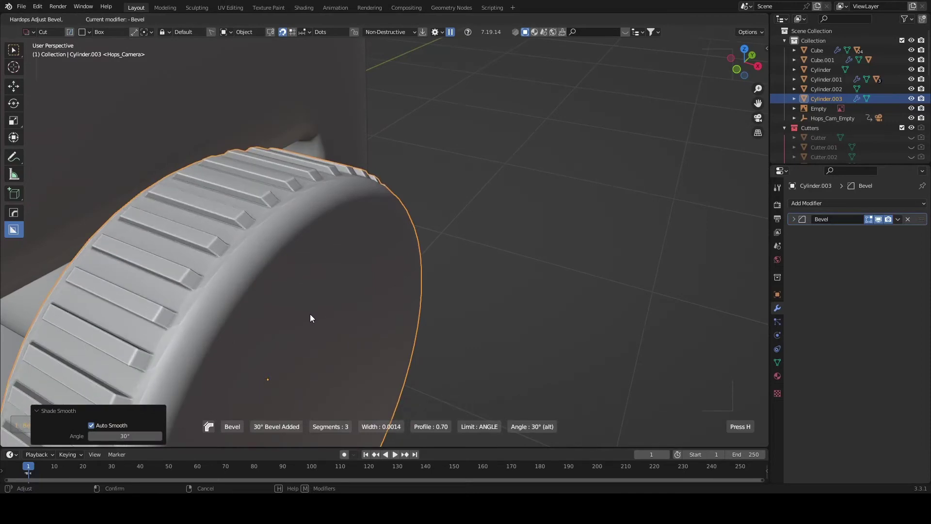
Give the knob a 0.00145 m bevel modifier and weighted normals
left_click(310, 314)
key("q")
left_click(342, 372)
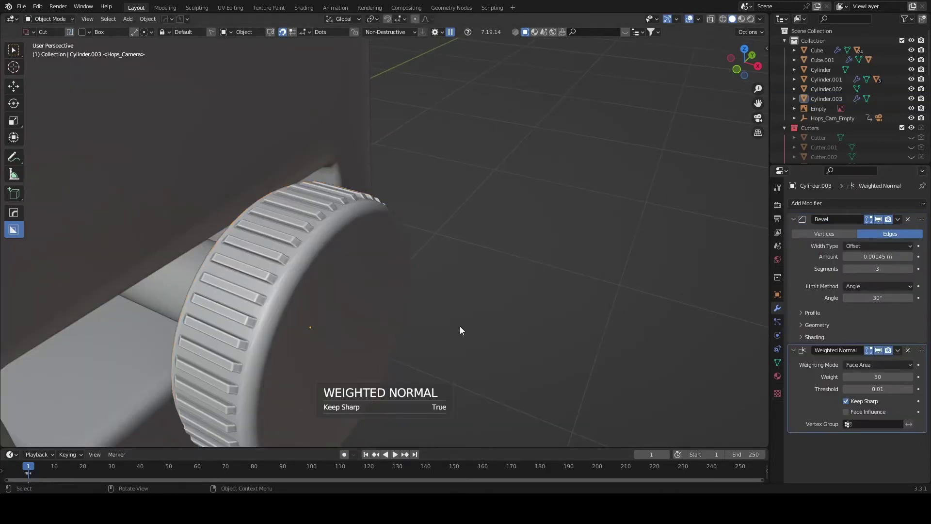
scroll(459, 326, "down", 5)
middle_click_drag(405, 287, 214, 261)
scroll(214, 261, "down", 5)
Cut a round BoxCutter hole near the angled lower corner of the radio body
key("KP_7")
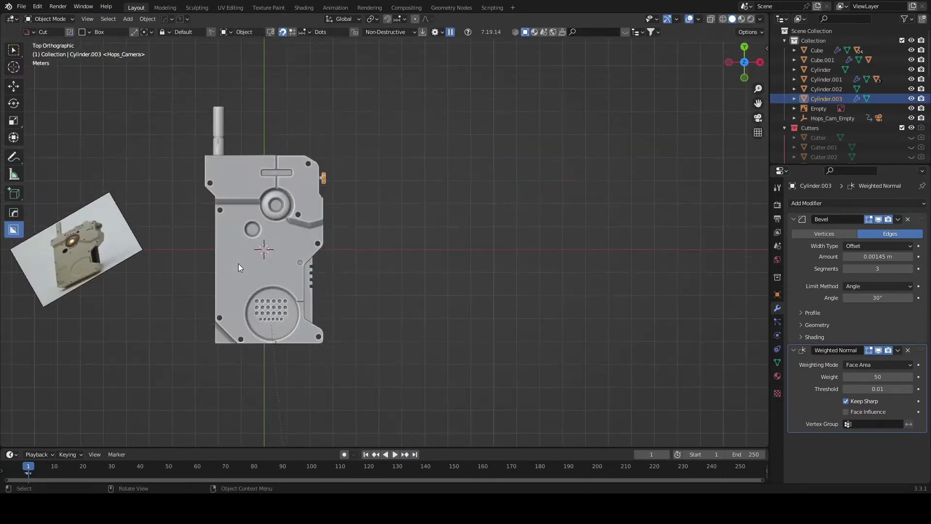
left_click(237, 263)
scroll(238, 264, "up", 5)
left_click(176, 245)
mouse_move(176, 245)
middle_mouse_down()
mouse_move(198, 183)
mouse_move(201, 230)
middle_mouse_up()
left_click(202, 231)
scroll(202, 230, "up", 5)
Adjust the body's mesh edges around the new hole using the edge options menu
key("Tab")
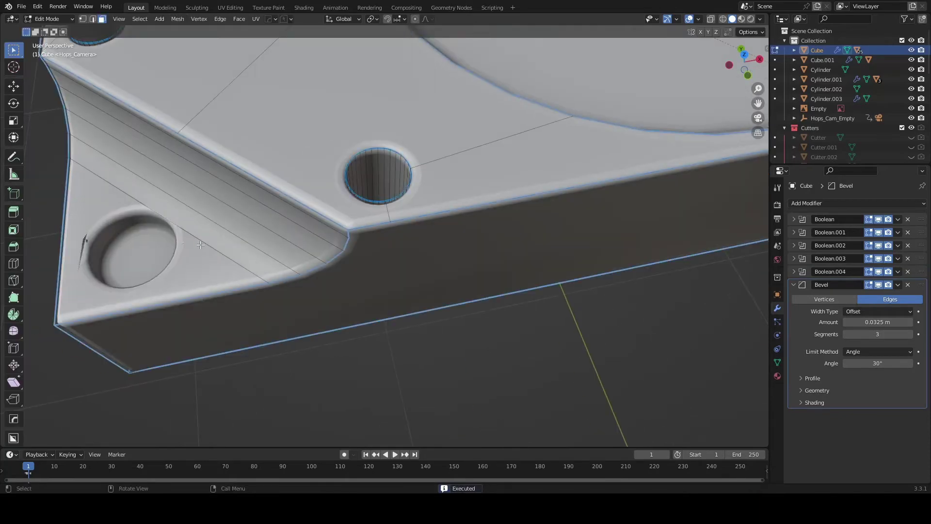
key("g")
left_click(252, 216)
right_click(211, 238)
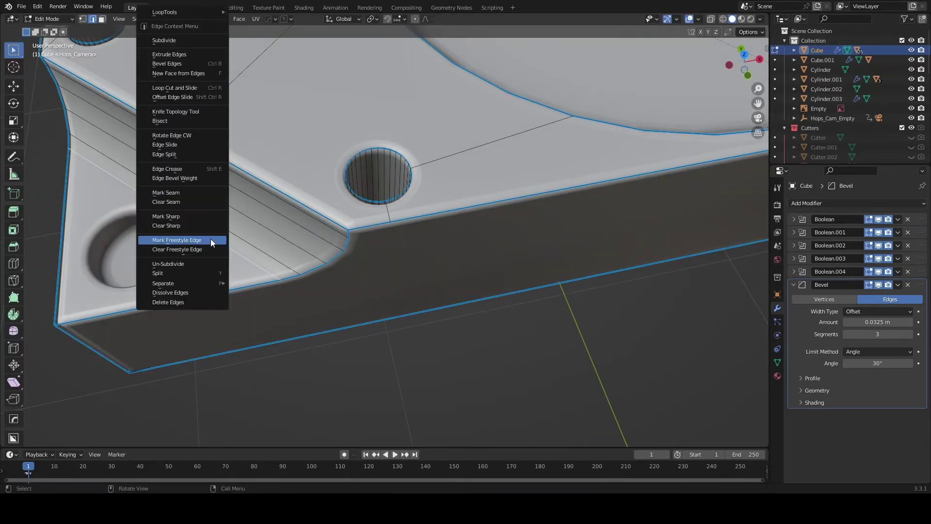
left_click(211, 270)
key("Tab")
middle_click_drag(193, 249, 219, 262)
Shrink Cutter.028 slightly and move it into place on the corner
left_click(197, 244)
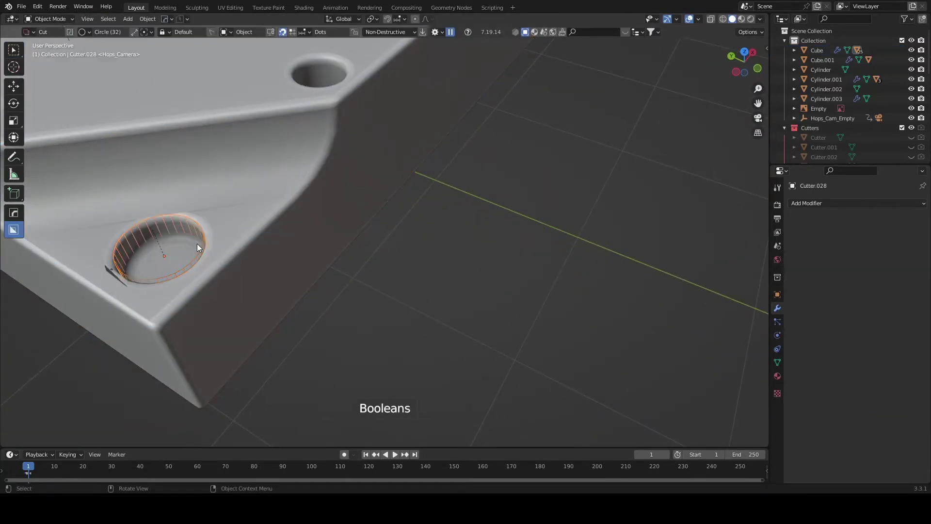
key("KP_7")
key("s")
left_click(310, 285)
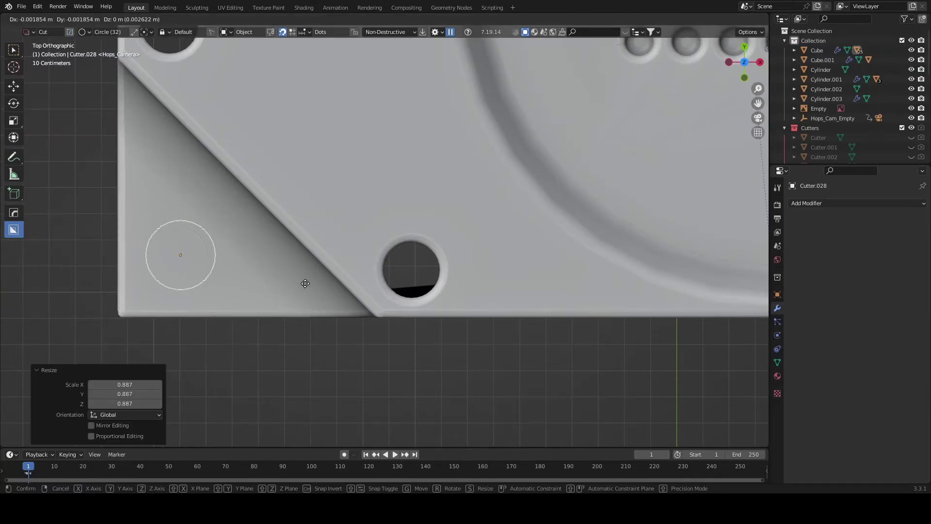
key("g")
key("KP_7")
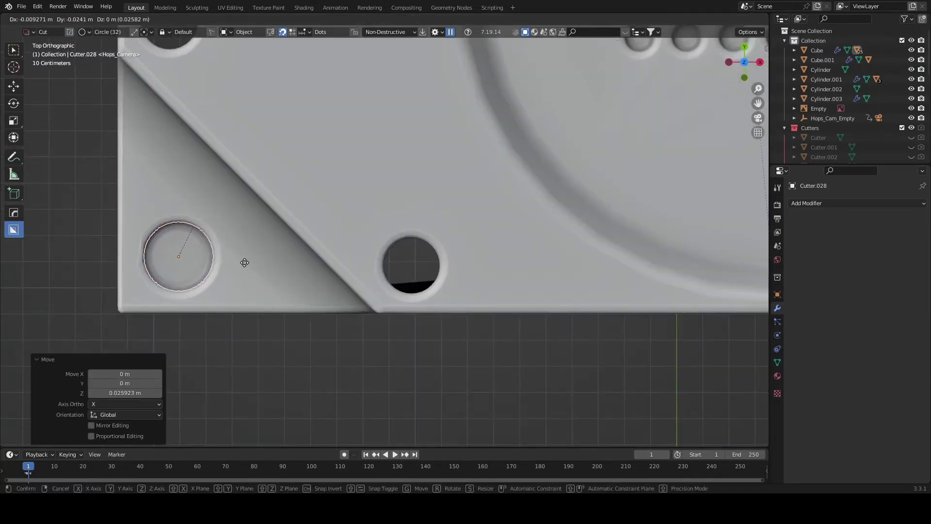
left_click(246, 262)
scroll(193, 247, "up", 5)
Apply the body's boolean cuts with HardOps Csharp and inspect the hole edges
left_click(193, 248)
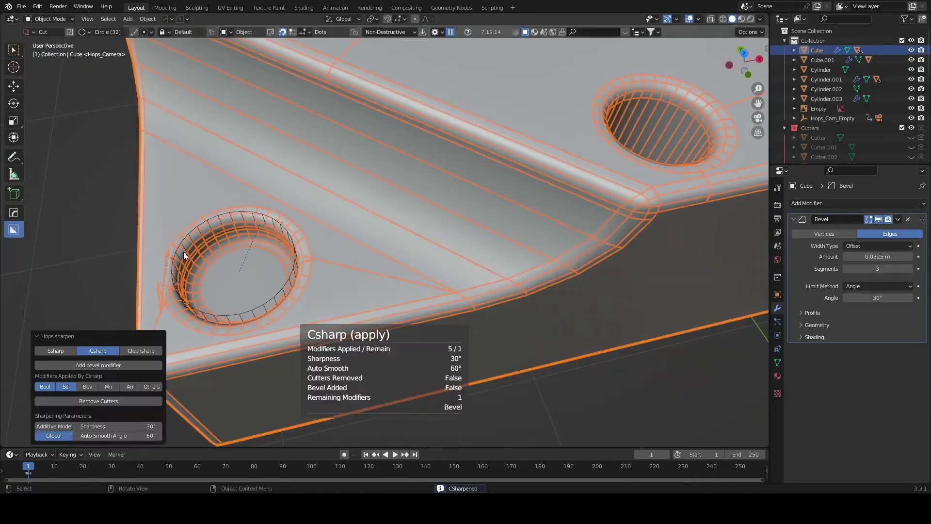
key("Tab")
mouse_move(184, 252)
middle_mouse_down()
mouse_move(421, 263)
mouse_move(312, 348)
mouse_move(391, 301)
middle_mouse_up()
scroll(313, 348, "up", 3)
scroll(316, 334, "down", 3)
key("Escape")
Try a knife cut around the new hole from top view, then review the whole body
key("KP_7")
scroll(363, 297, "up", 5)
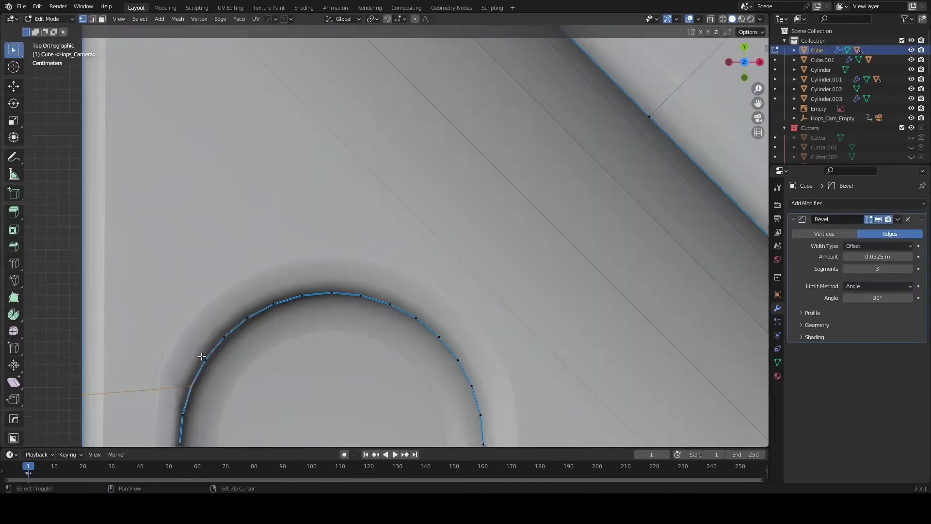
middle_click_drag(202, 357, 289, 263, "shift")
key("k")
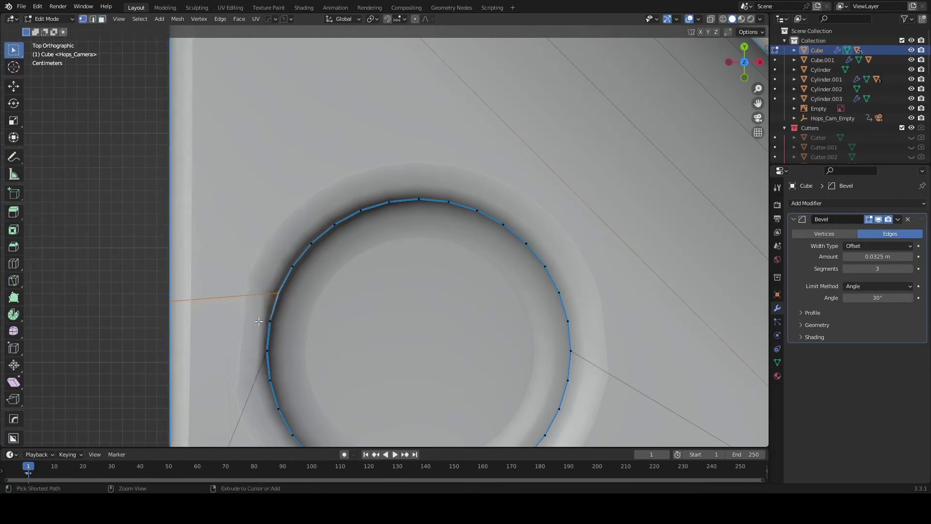
scroll(259, 321, "down", 3)
key("Tab")
scroll(325, 260, "down", 4)
mouse_move(401, 272)
middle_mouse_down()
mouse_move(318, 160)
mouse_move(305, 180)
middle_mouse_up()
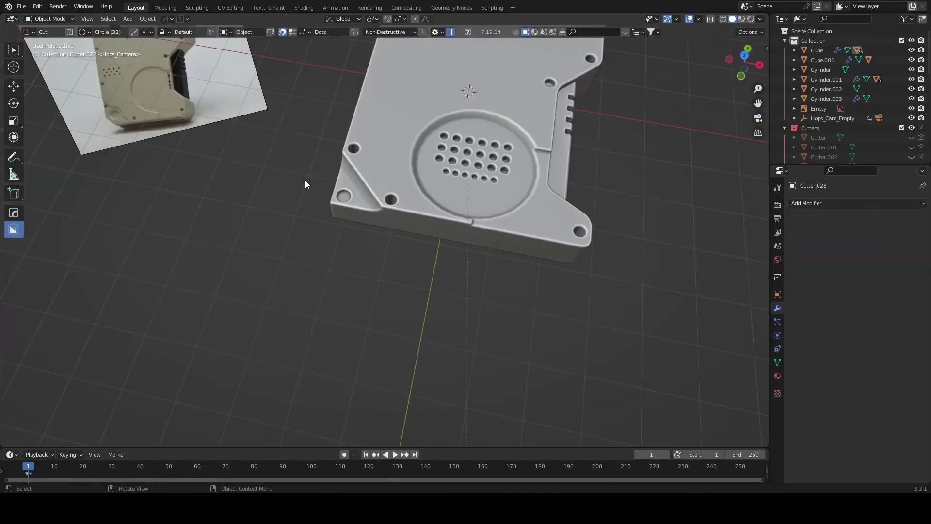
Cut a circle at the angled corner where the side knob slot meets the wall
scroll(305, 183, "up", 3)
key("q")
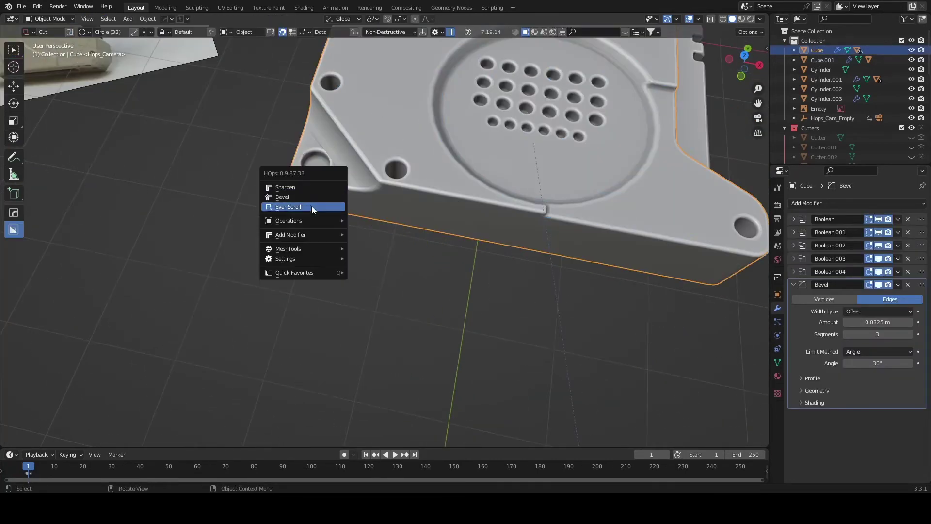
left_click(312, 207)
key("KP_7")
left_click_drag(314, 155, 356, 196)
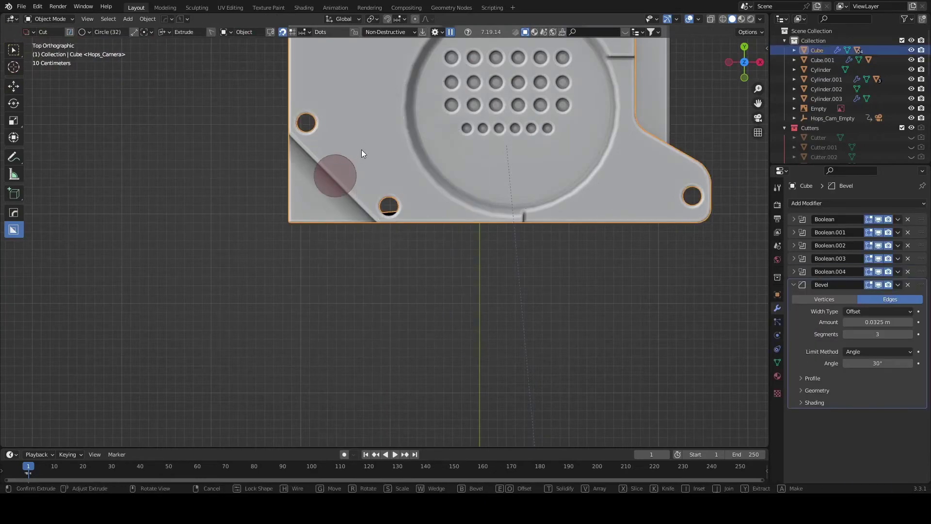
middle_click_drag(362, 153, 314, 83)
left_click(318, 104)
key("q")
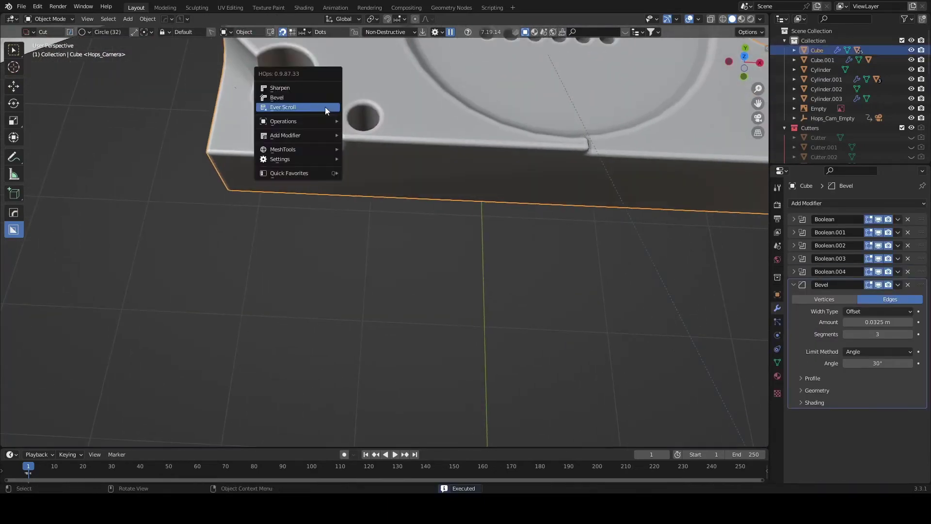
Slide the corner vertices along the wall and edge so the cut flows smoothly
key("Tab")
mouse_move(489, 194)
middle_mouse_down()
mouse_move(489, 247)
mouse_move(334, 244)
middle_mouse_up()
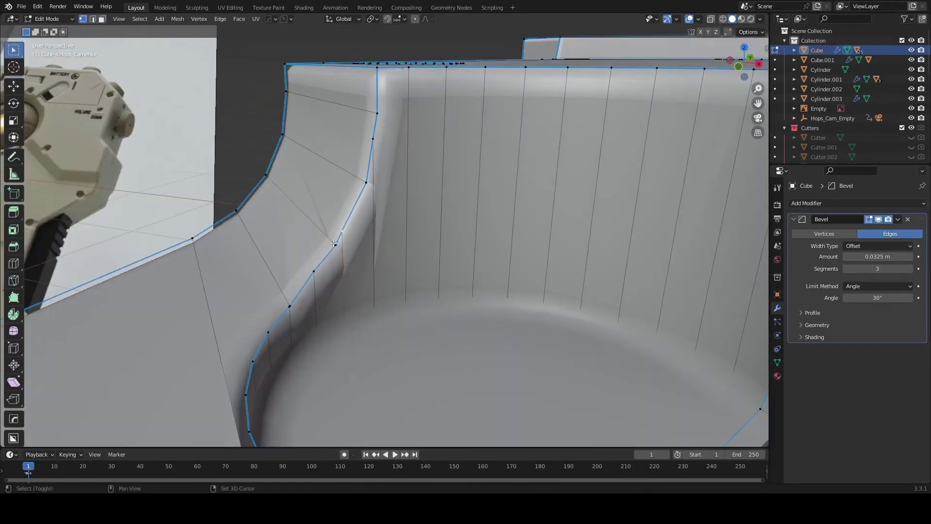
mouse_move(165, 319)
middle_mouse_down()
mouse_move(239, 357)
mouse_move(345, 316)
mouse_move(318, 316)
mouse_move(334, 339)
middle_mouse_up()
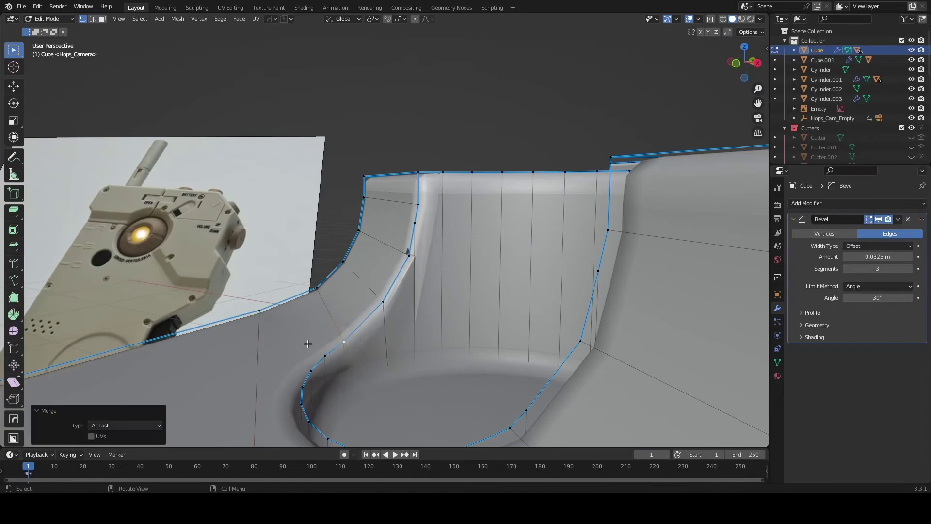
scroll(308, 344, "up", 1)
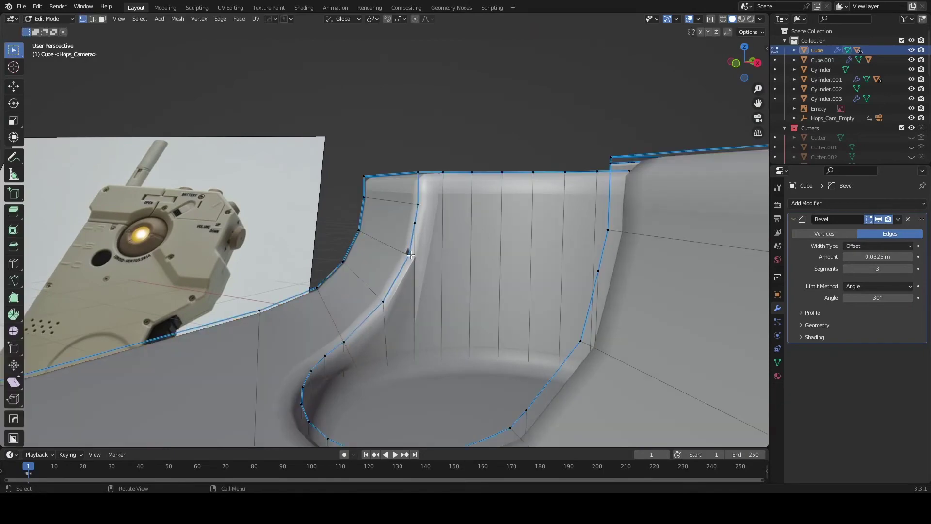
scroll(339, 315, "up", 2)
scroll(388, 272, "up", 2)
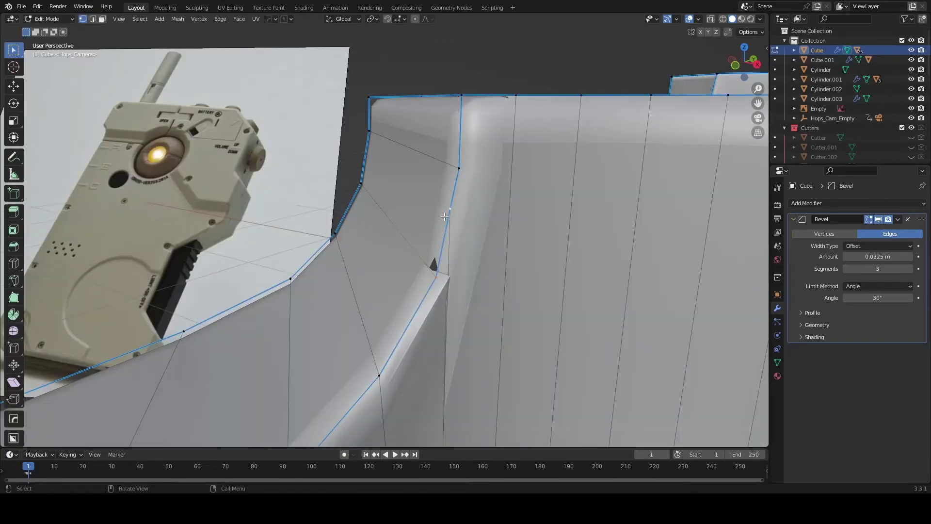
left_click(453, 258)
middle_click_drag(453, 258, 450, 159)
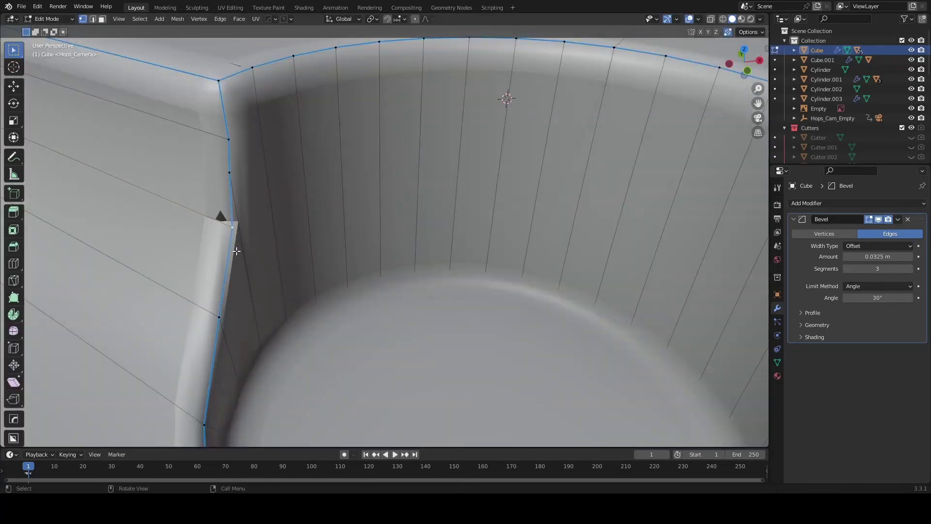
left_click(232, 266)
left_click(329, 236)
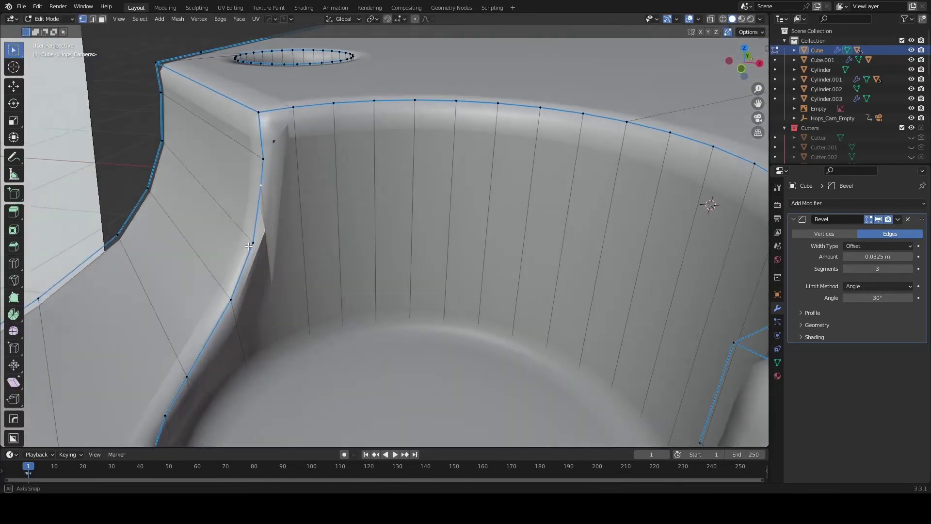
Add knife cuts down the slot wall, slide the edge, and save w_01.blend
key("k")
left_click(269, 364)
key("Return")
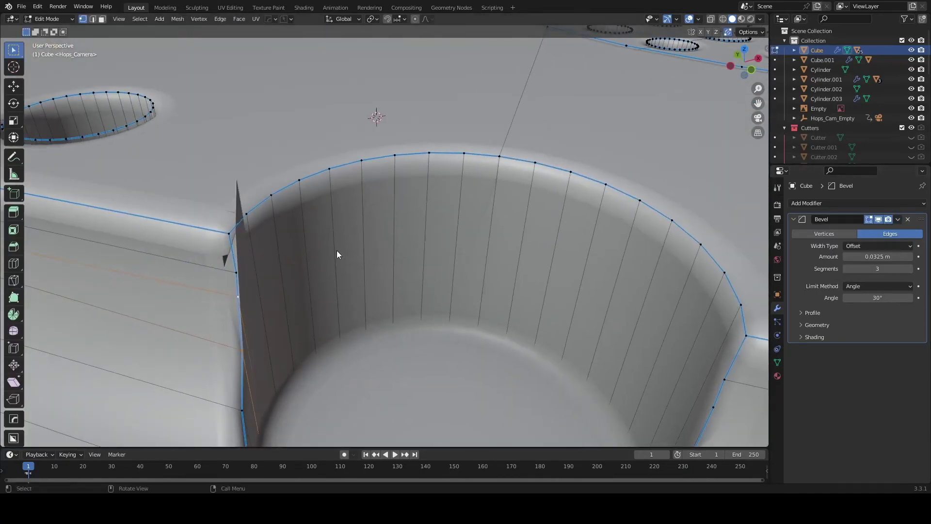
right_click(240, 267)
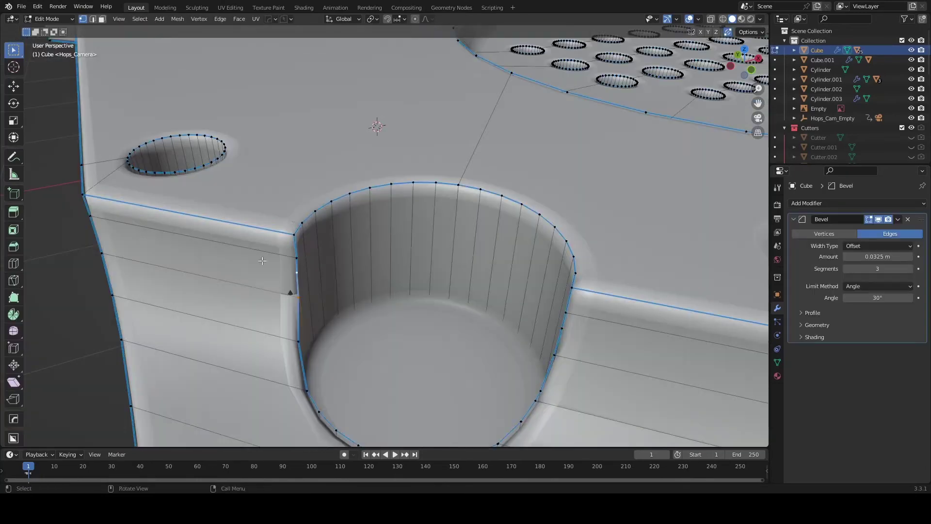
key("k")
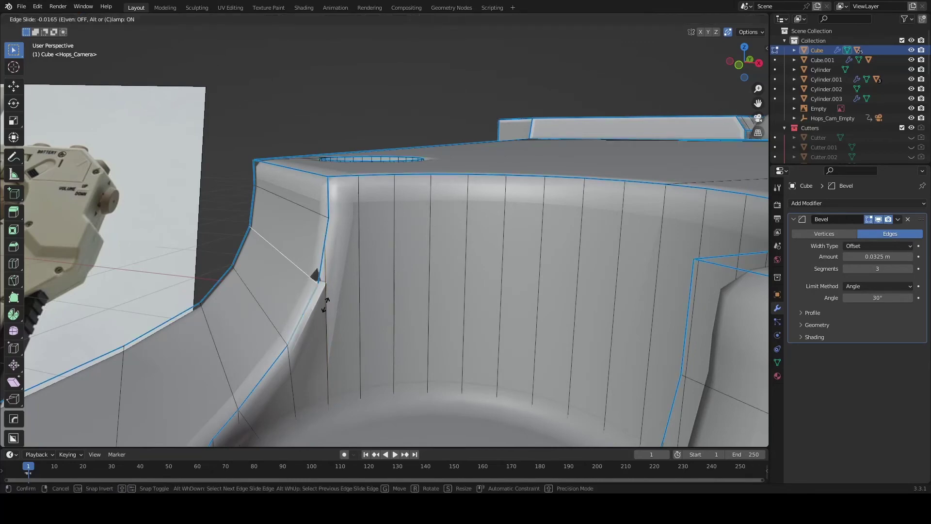
left_click(329, 283)
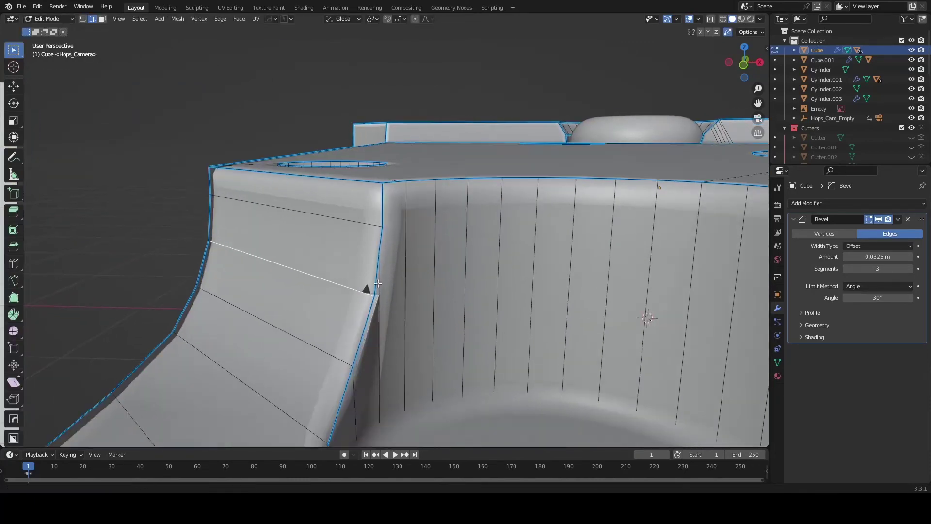
key("1")
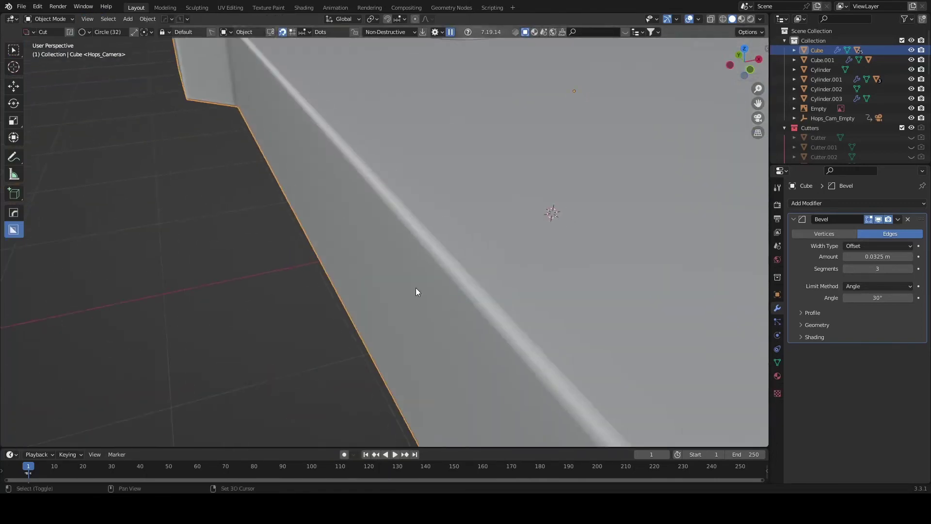
key("ctrl+s")
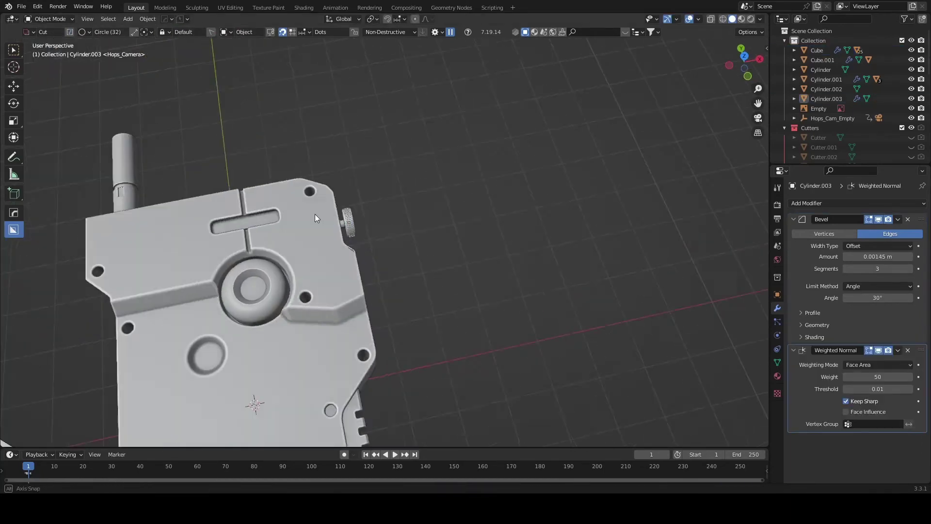
middle_click_drag(316, 218, 297, 274, "alt")
Add a new cylinder, shrink it to screw-hole size and isolate it in top view
left_click(329, 299)
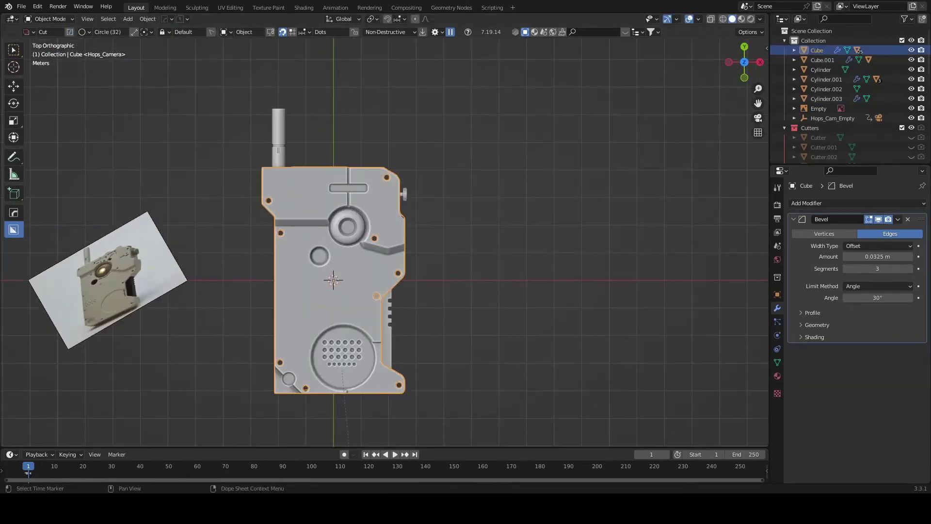
scroll(330, 299, "up", 4)
key("shift+a")
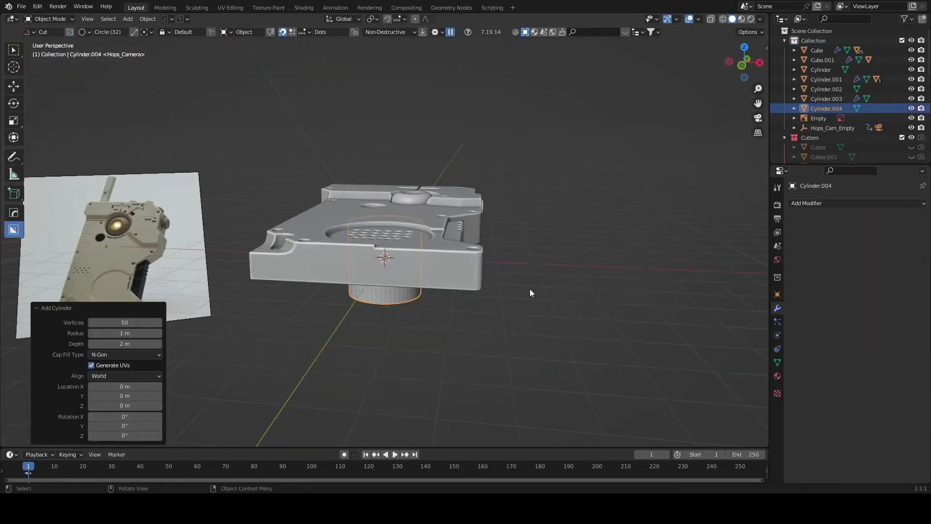
key("shift+a")
left_click(414, 181)
key("s")
key("KP_Divide")
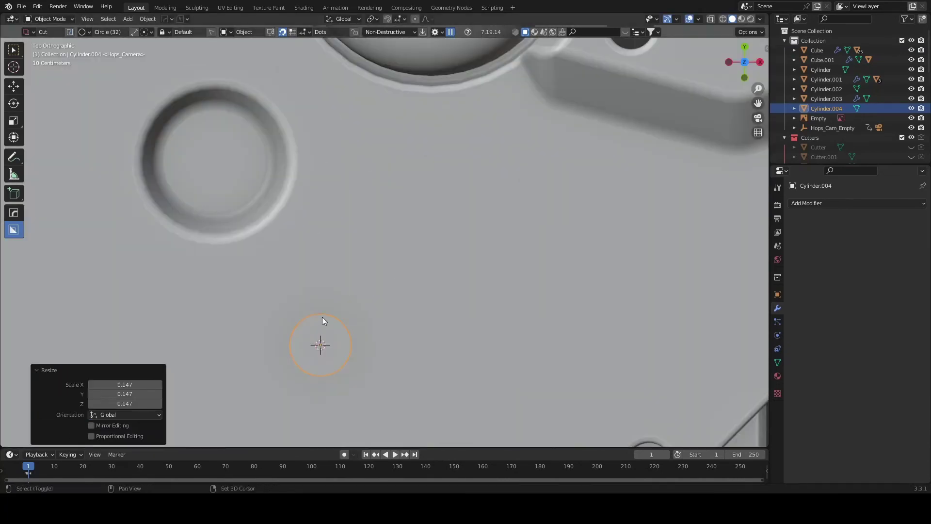
key("KP_7")
Cut a circular recess into the cylinder's top and give it sharp shading
key("d")
left_click_drag(384, 236, 490, 319)
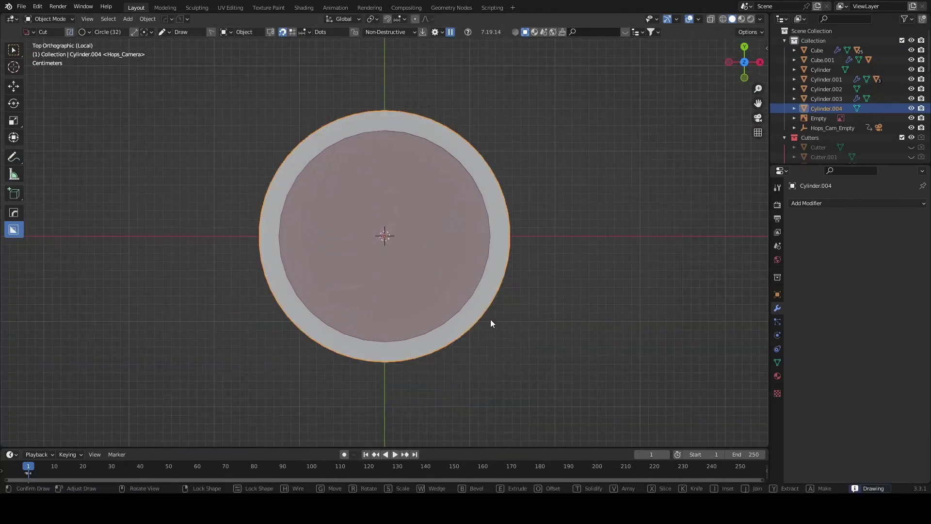
middle_click_drag(490, 319, 493, 161)
key("q")
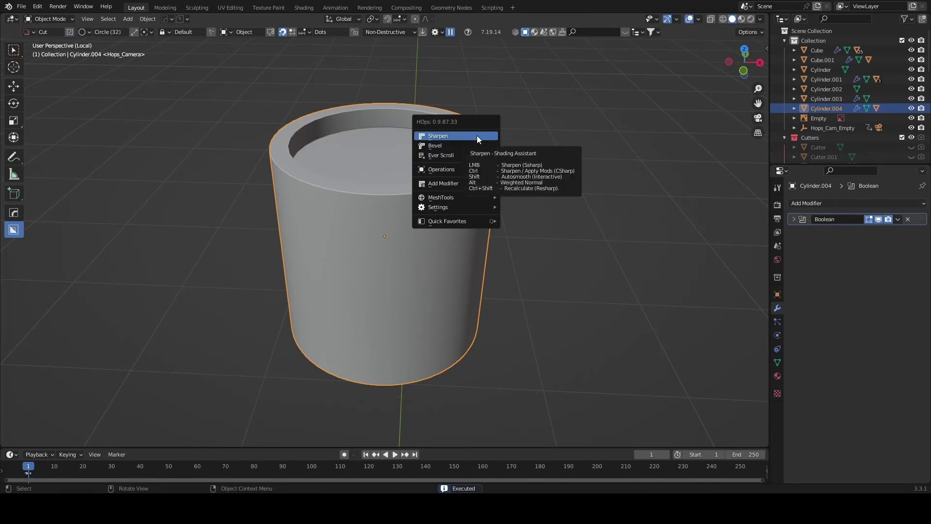
left_click(476, 136)
key("q")
left_click(417, 187)
Extrude and inset the cylinder's top face to form a recessed rim
left_click(422, 205)
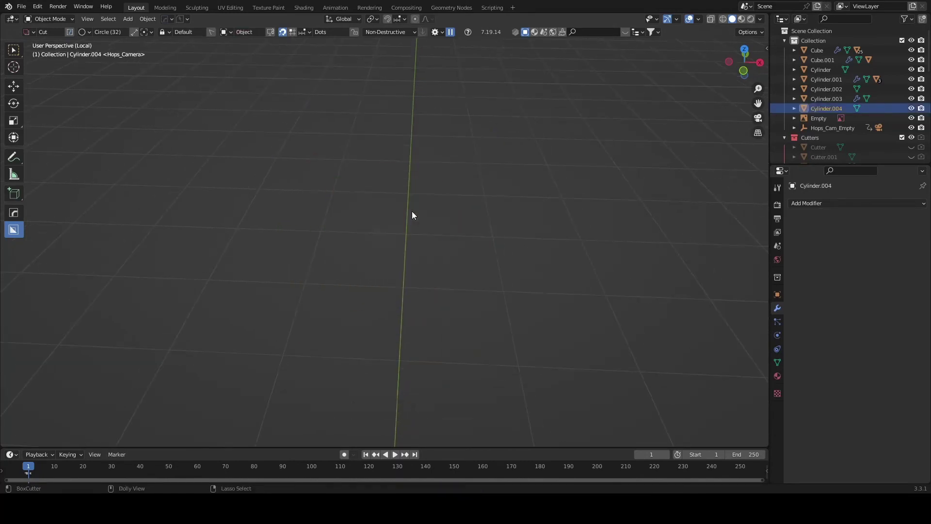
key("Tab")
key("e")
left_click(605, 228)
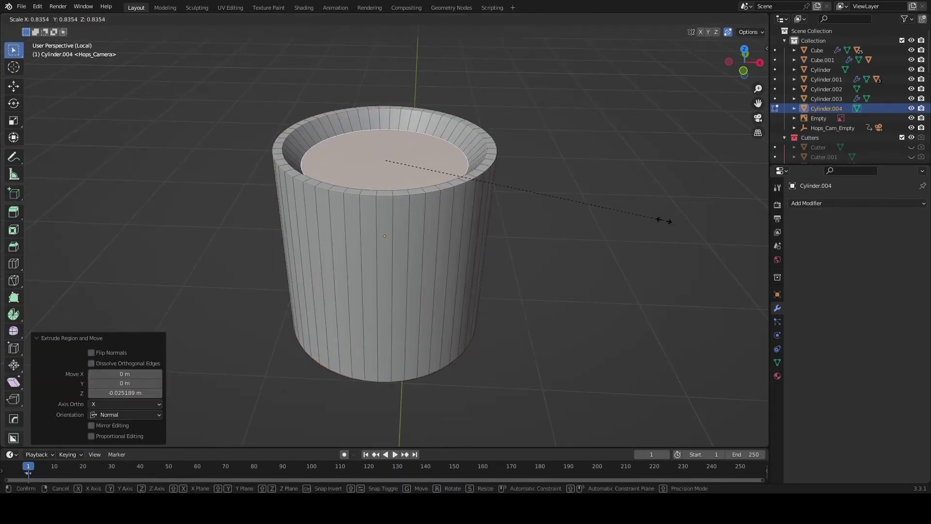
left_click(663, 204)
scroll(527, 184, "down", 2)
left_click(547, 208)
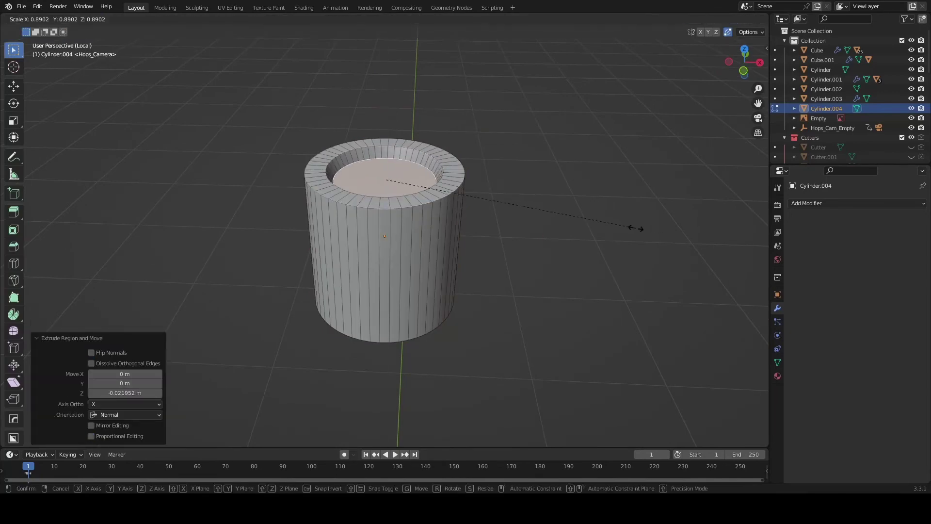
key("Tab")
Move the cylinder over a screw hole in top view and check its height
key("q")
key("KP_7")
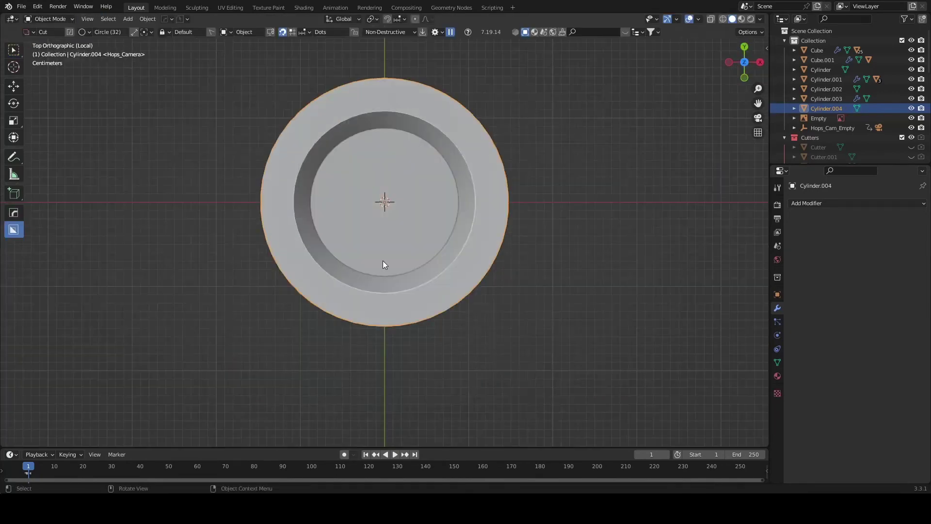
key("KP_Divide")
key("KP_7")
key("g")
left_click(514, 258)
scroll(374, 297, "up", 3)
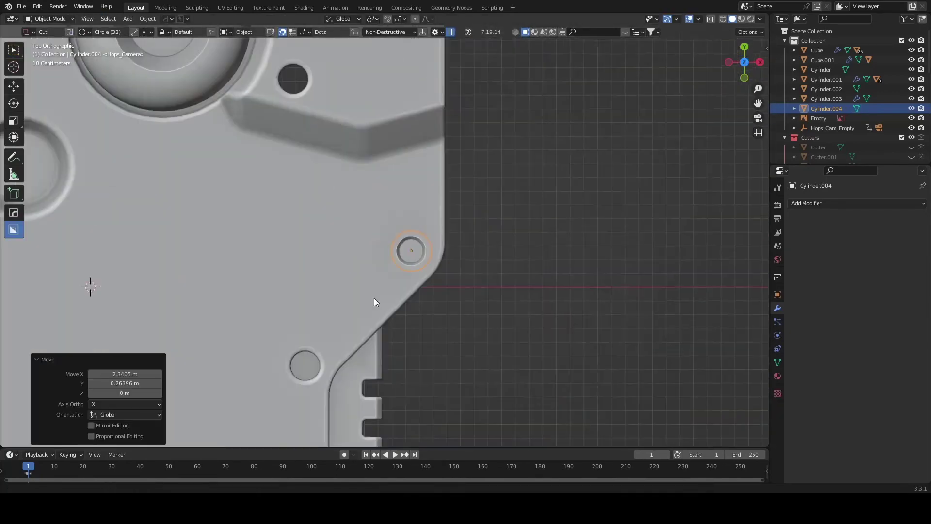
scroll(573, 306, "up", 3)
middle_click_drag(573, 306, 550, 289)
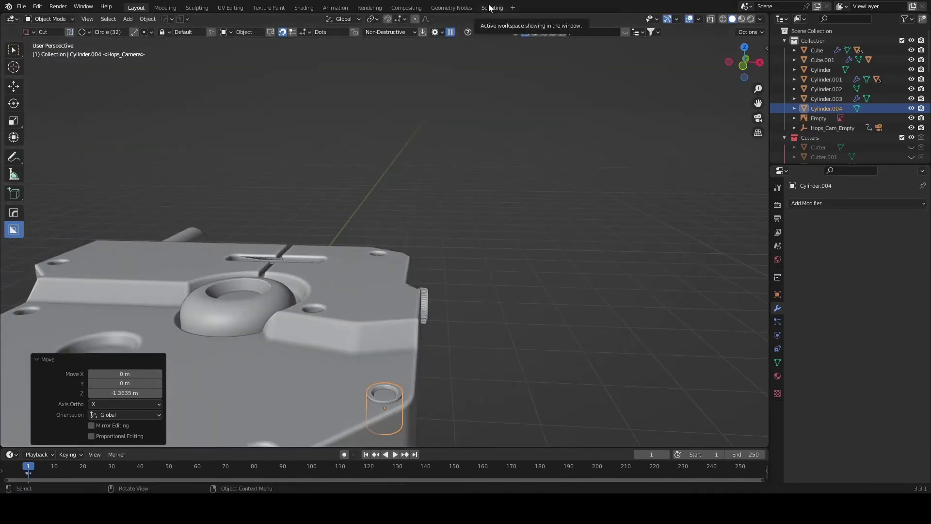
Scale the cylinder insert to fit the screw hole
key("KP_7")
scroll(407, 213, "up", 3)
key("s")
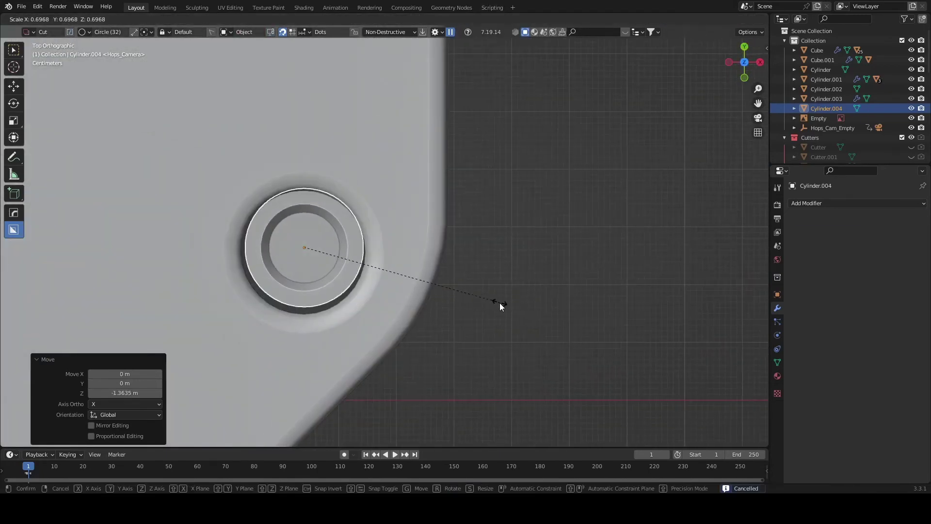
left_click(499, 361)
mouse_move(499, 362)
middle_mouse_down()
mouse_move(508, 241)
mouse_move(371, 259)
middle_mouse_up()
scroll(340, 291, "up", 3)
Bevel the insert's edges and save the file
key("ctrl+b")
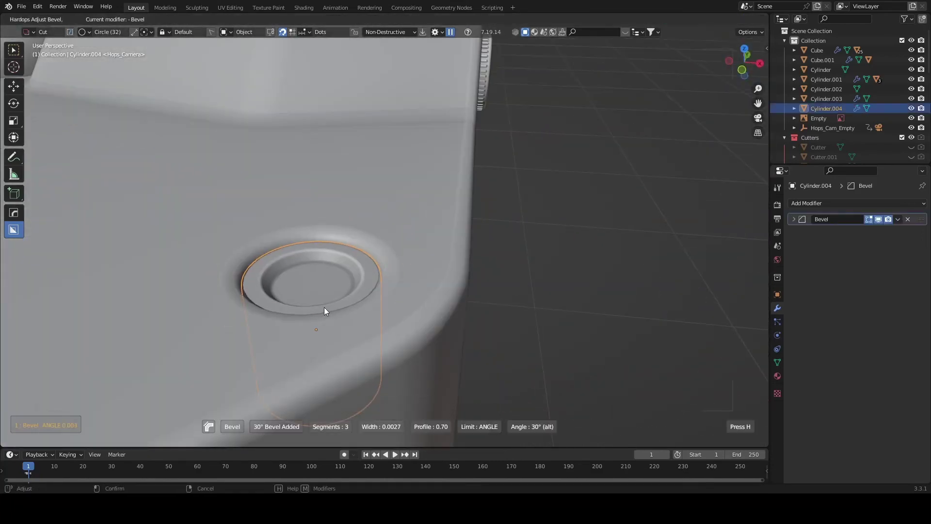
left_click(325, 308)
mouse_move(325, 307)
middle_mouse_down()
mouse_move(337, 284)
mouse_move(421, 258)
mouse_move(339, 292)
middle_mouse_up()
key("ctrl+s")
key("ctrl+b")
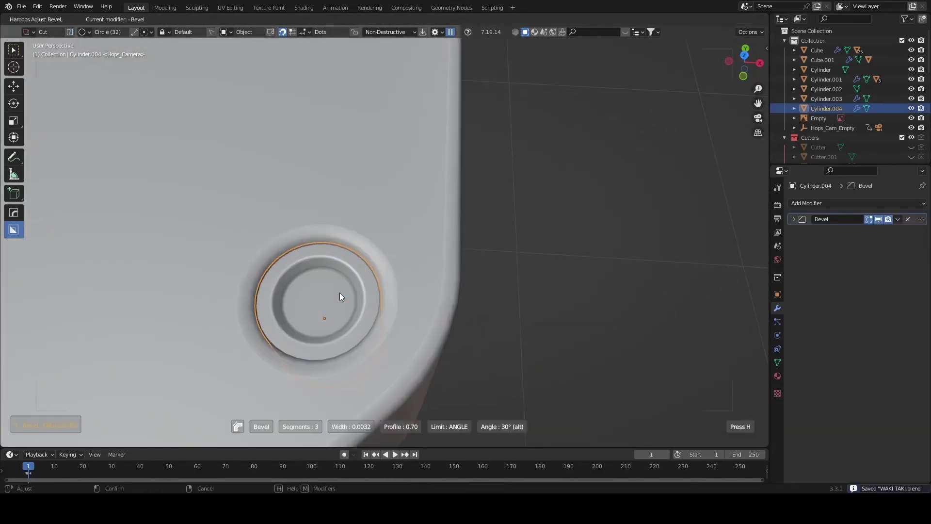
key("Escape")
Position a copy of the insert in another hole and set its height
key("KP_7")
scroll(545, 286, "up", 2)
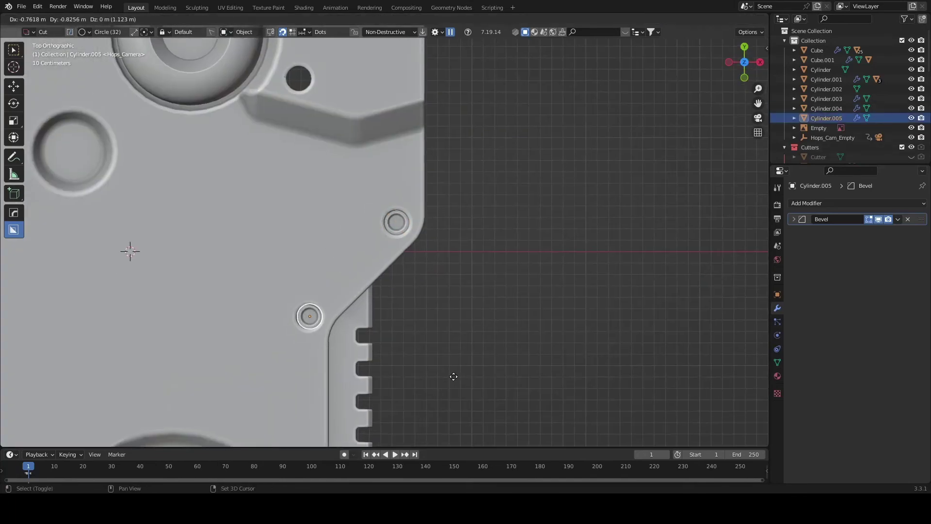
scroll(446, 361, "down", 3)
middle_click_drag(445, 361, 375, 185, "shift")
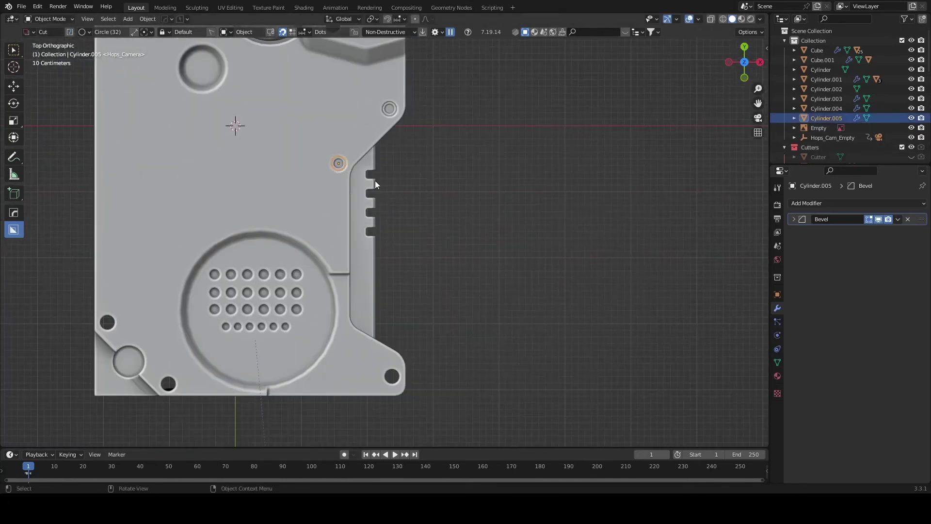
left_click(548, 129)
scroll(547, 262, "up", 2)
scroll(483, 214, "down", 3)
middle_click_drag(483, 214, 394, 252)
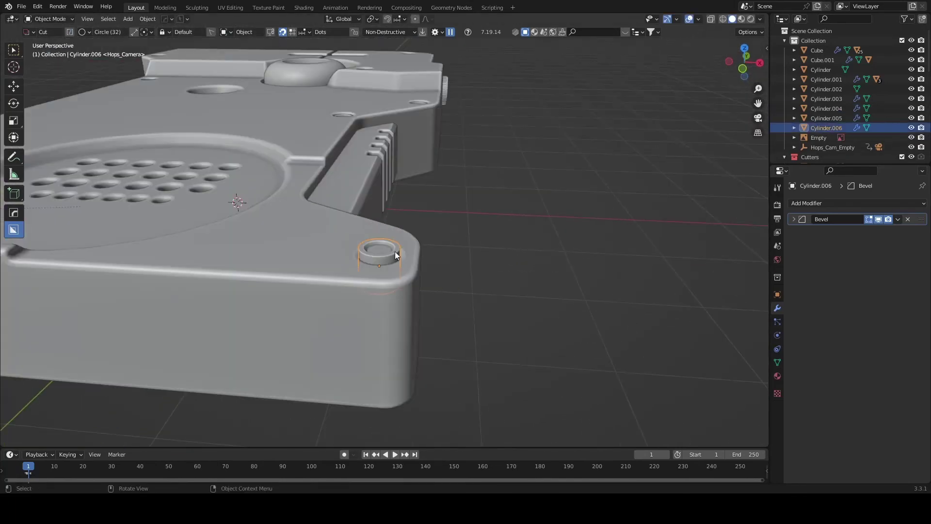
left_click(415, 328)
scroll(448, 255, "down", 3)
Drop a copy of the insert into the bottom-left screw hole and set its height
key("KP_7")
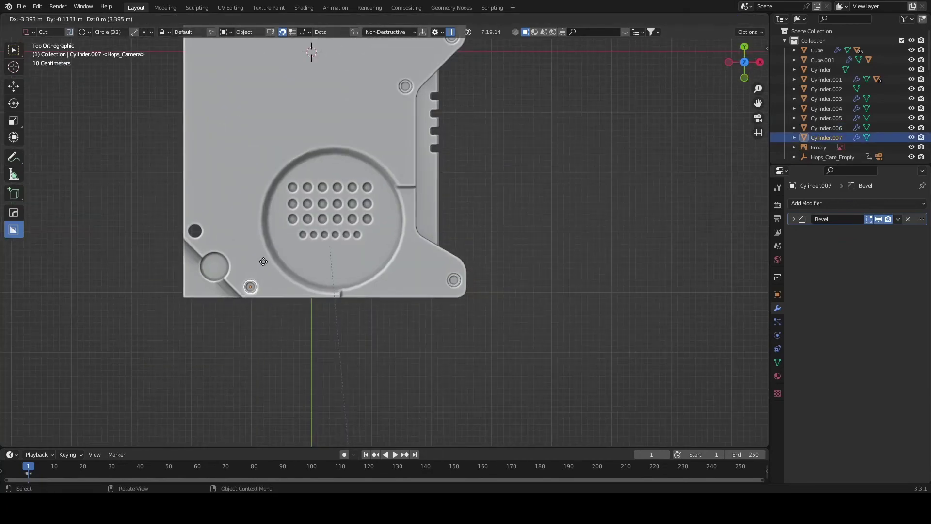
left_click(263, 261)
scroll(257, 281, "up", 8)
left_click(351, 254)
middle_click_drag(351, 255, 372, 217)
key("q")
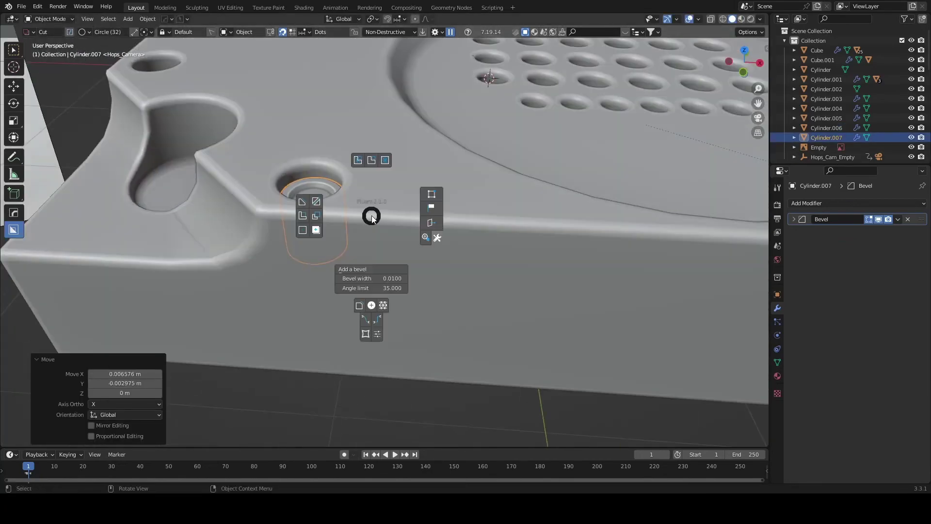
left_click(374, 210)
scroll(374, 218, "down", 3)
Adjust the insert's position from the top and frame the whole plate
key("KP_7")
scroll(457, 332, "up", 1)
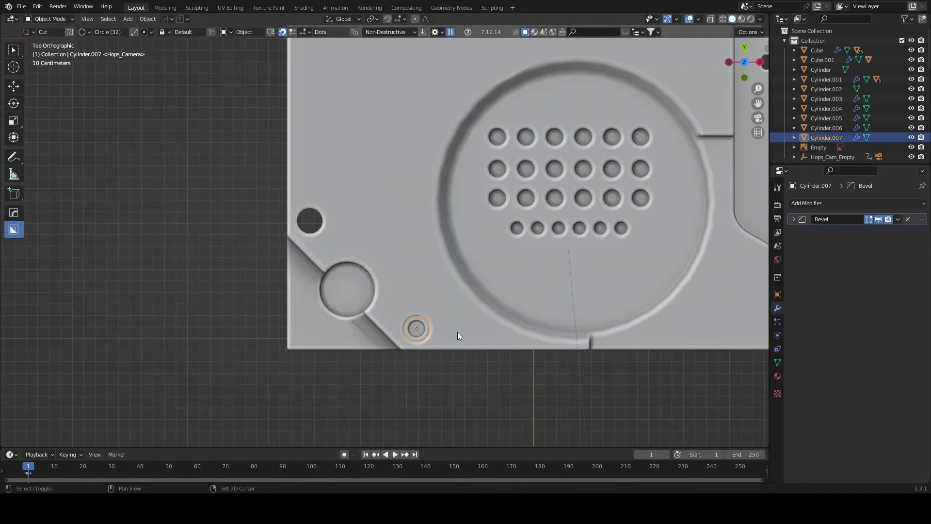
left_click(352, 221)
scroll(339, 218, "up", 3)
middle_click_drag(300, 203, 321, 185)
key("KP_7")
scroll(330, 267, "down", 4)
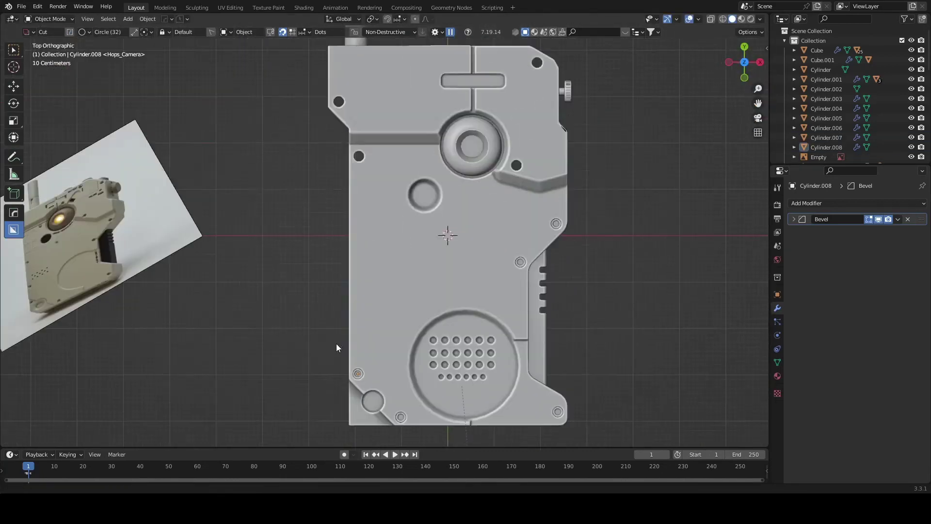
middle_click_drag(336, 343, 348, 324, "shift")
Select an existing screw insert in top view and duplicate it
left_click(350, 328)
scroll(353, 333, "up", 2)
scroll(340, 359, "up", 2)
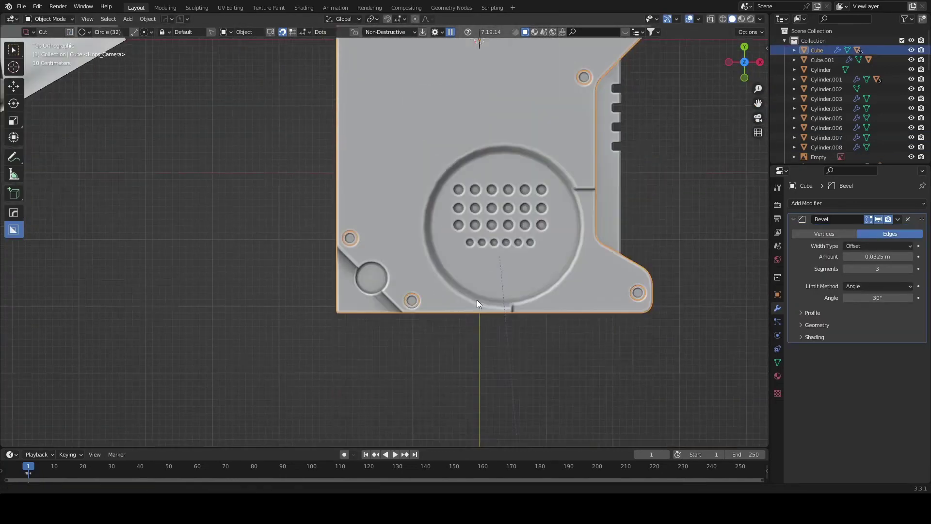
left_click(417, 308)
middle_click_drag(417, 308, 429, 234)
key("KP_7")
key("shift+d")
key("Escape")
Move the copied screw over its empty hole and fine-tune its position
key("g")
scroll(432, 383, "up", 3)
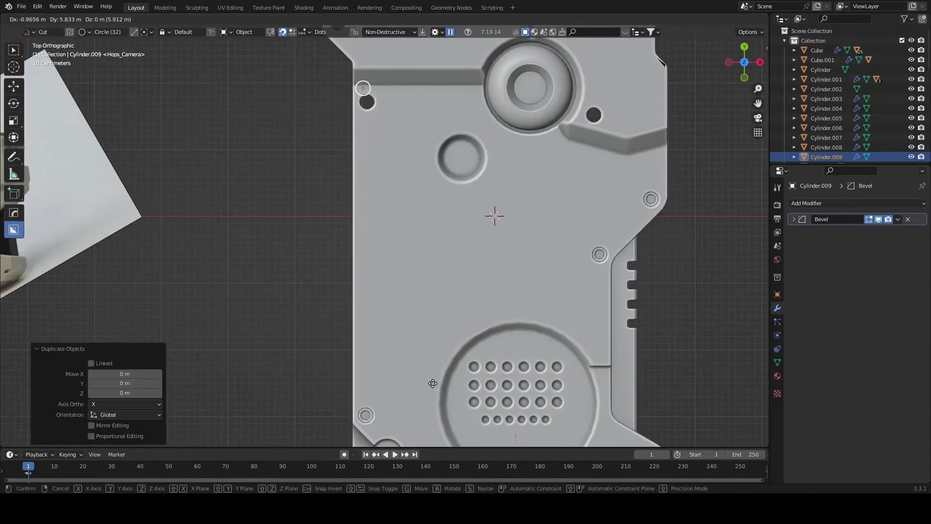
scroll(426, 313, "up", 8)
left_click(388, 205)
key("g")
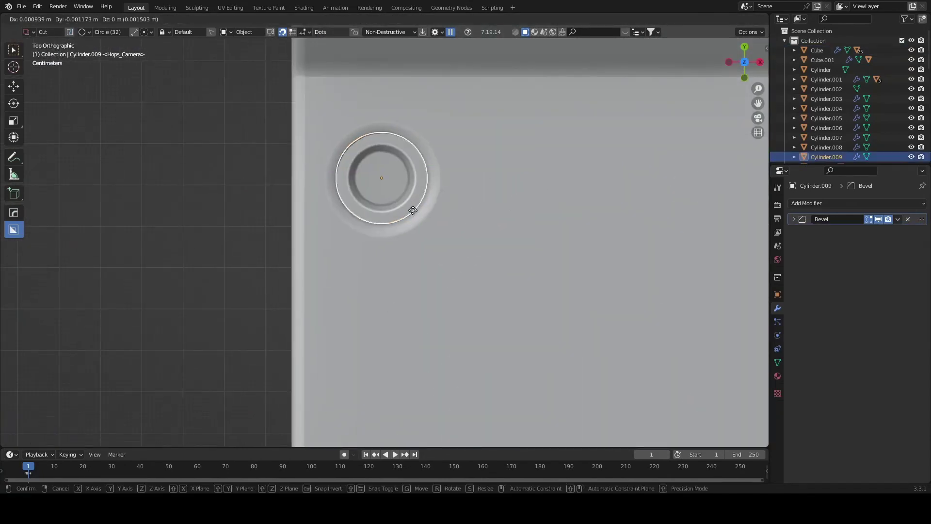
left_click(411, 208)
scroll(415, 177, "down", 7)
scroll(415, 174, "down", 5)
Duplicate the screw for the top-left hole and adjust its position
key("shift+d")
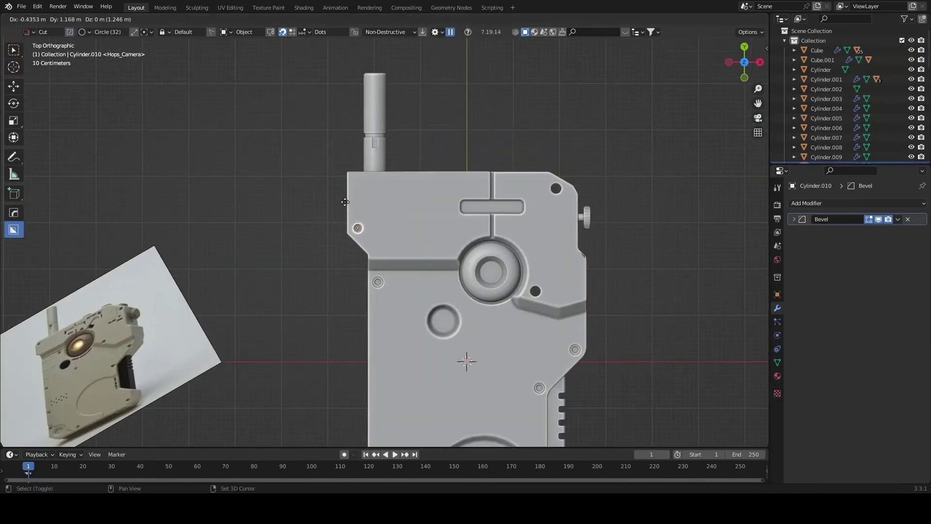
left_click(344, 201)
key("shift+d")
left_click(604, 384)
scroll(356, 310, "up", 4)
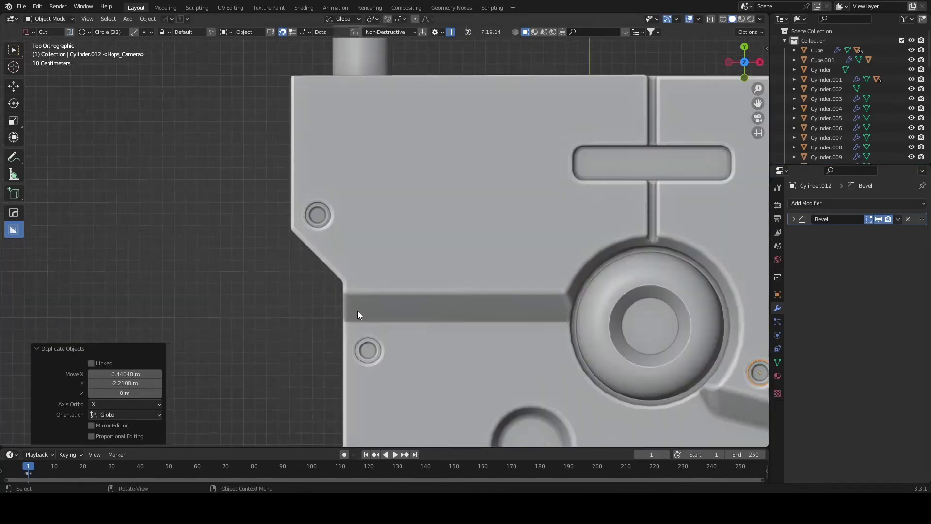
middle_click_drag(357, 310, 291, 340)
left_click(259, 365)
key("g")
left_click(217, 291)
scroll(217, 291, "down", 4)
scroll(321, 231, "up", 5)
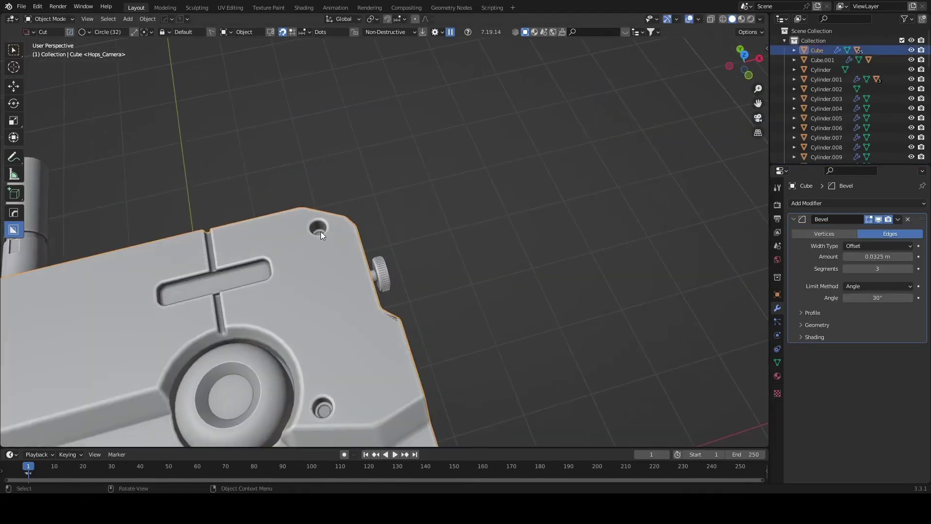
Lower the top-right screw along Z to seat it in its hole
left_click(319, 231)
key("g")
key("z")
left_click(341, 146)
scroll(277, 240, "up", 3)
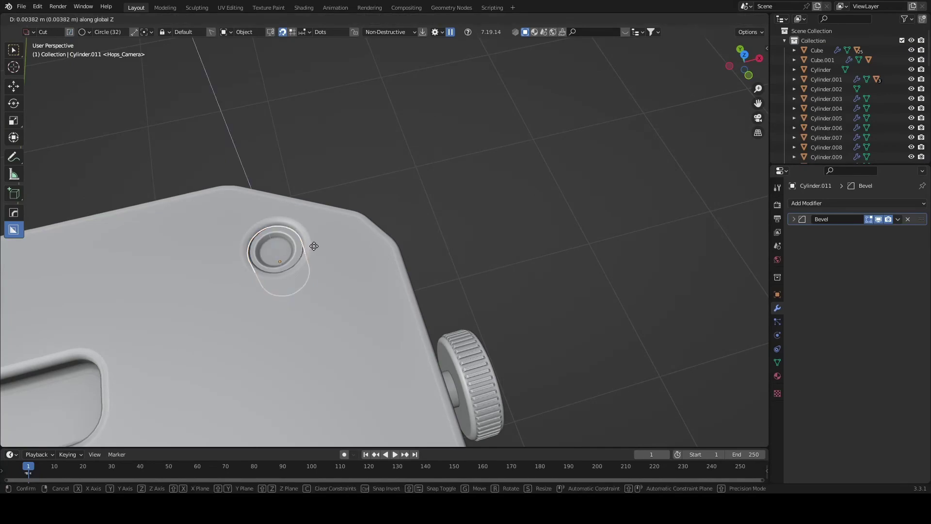
left_click(311, 262)
Center the screw and seat the copy near the large ring, then select the body
key("KP_7")
key("g")
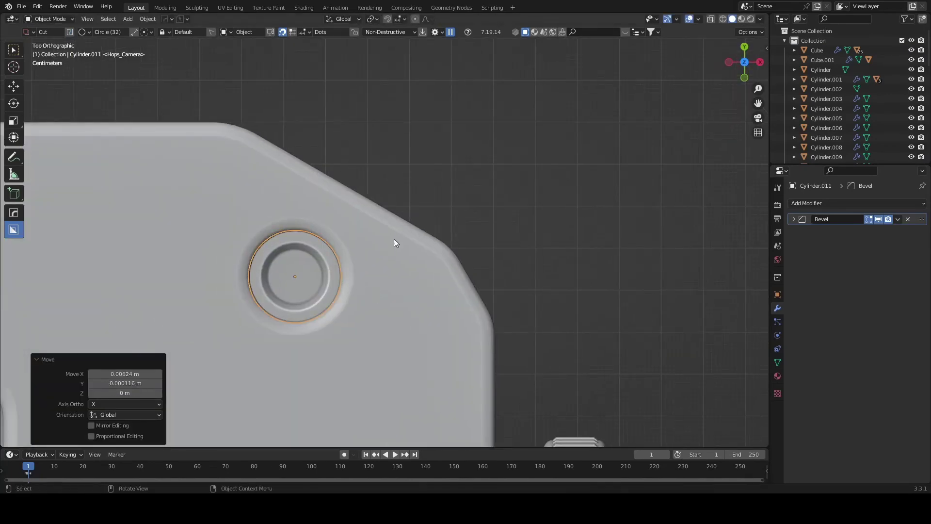
scroll(394, 239, "down", 4)
mouse_move(479, 142)
middle_mouse_down()
mouse_move(364, 243)
mouse_move(402, 265)
middle_mouse_up()
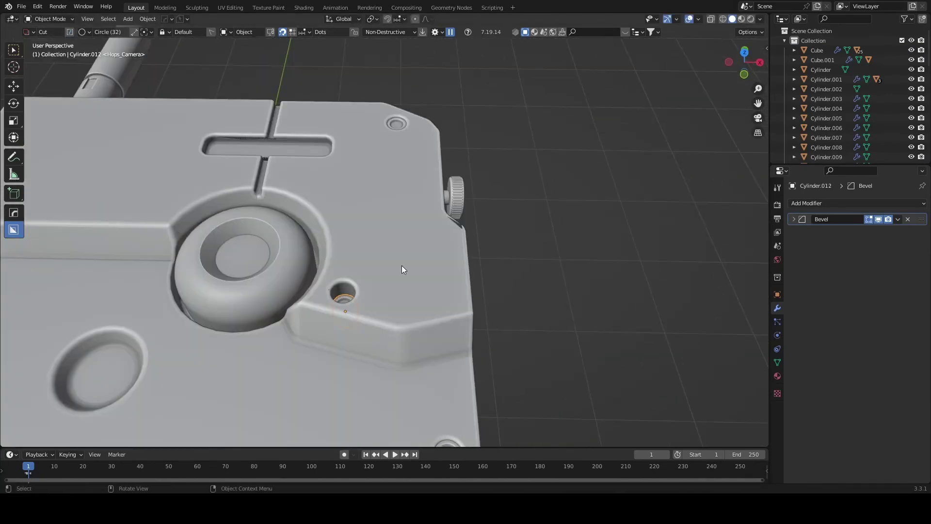
left_click(396, 146)
scroll(517, 201, "down", 3)
mouse_move(516, 202)
middle_mouse_down()
mouse_move(572, 312)
mouse_move(498, 252)
middle_mouse_up()
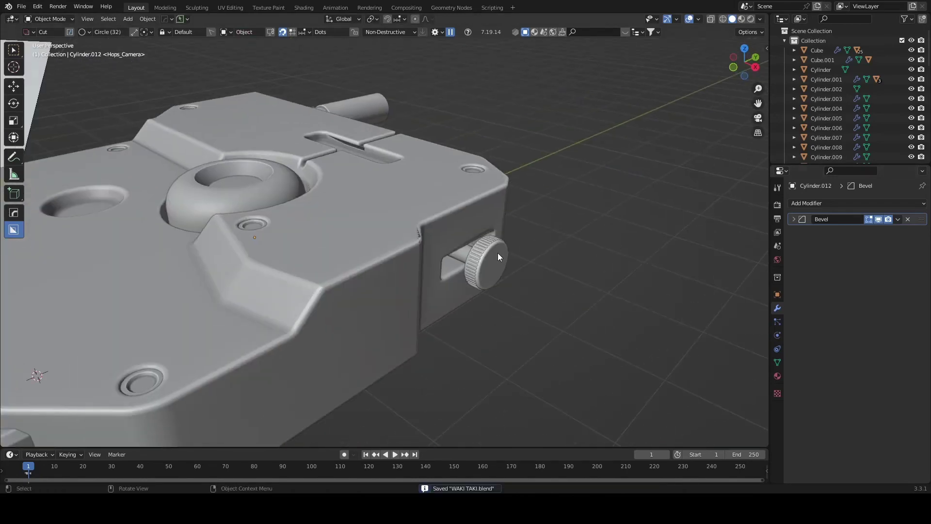
left_click(386, 226)
Dissolve the stray vertical edge at the corner near the knob slot
middle_click_drag(386, 226, 353, 271)
scroll(353, 270, "up", 3)
key("Tab")
scroll(222, 219, "up", 2)
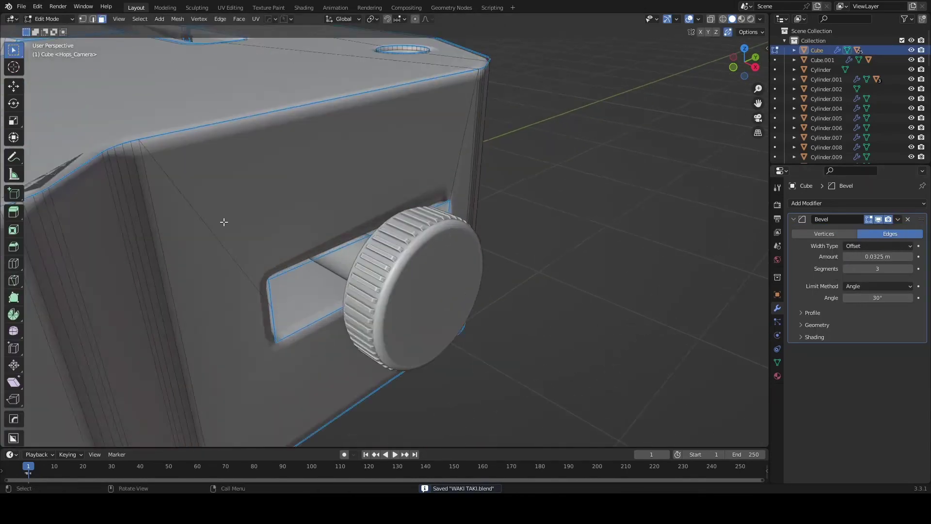
scroll(214, 266, "up", 2)
middle_click_drag(214, 266, 212, 271)
left_click(212, 271)
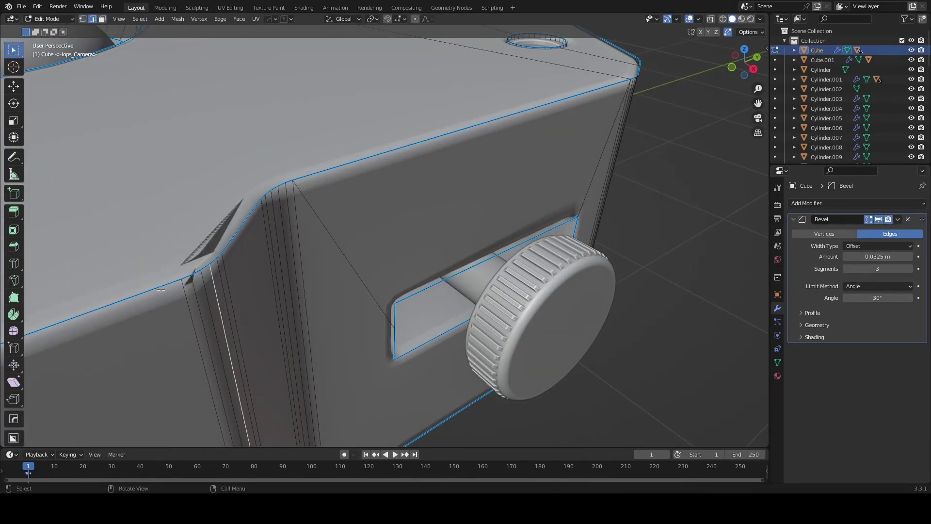
scroll(283, 205, "down", 3)
right_click(423, 210)
left_click(403, 291)
Knife-cut new edges from the knob slot down to the bottom edge and save
key("KP_3")
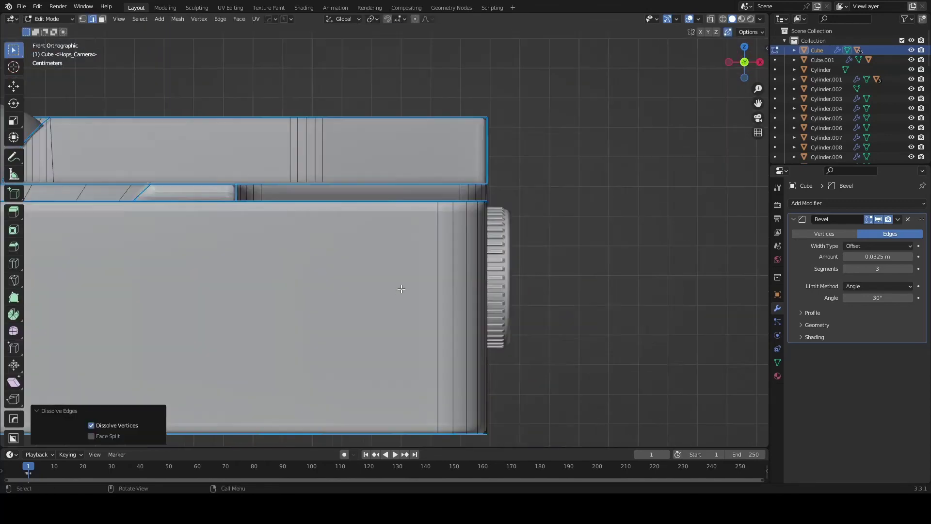
scroll(420, 304, "up", 2)
key("k")
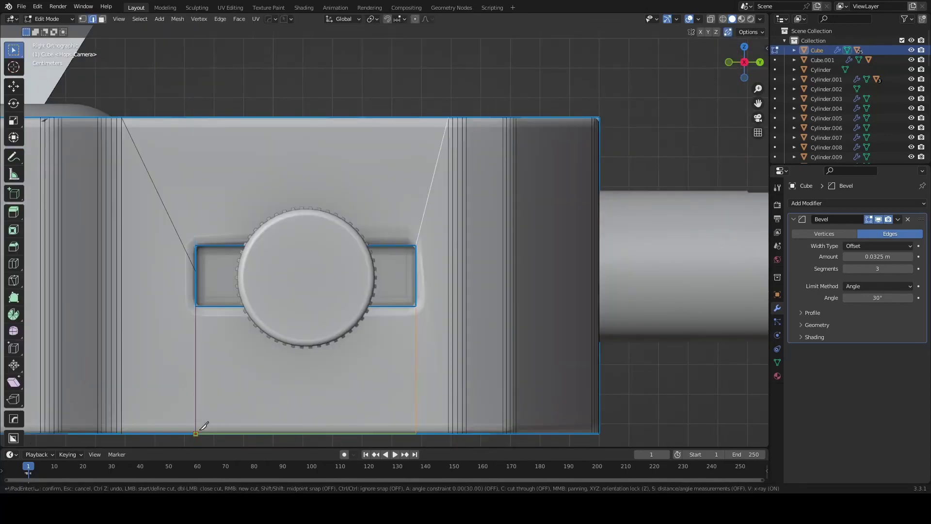
key("Return")
key("Tab")
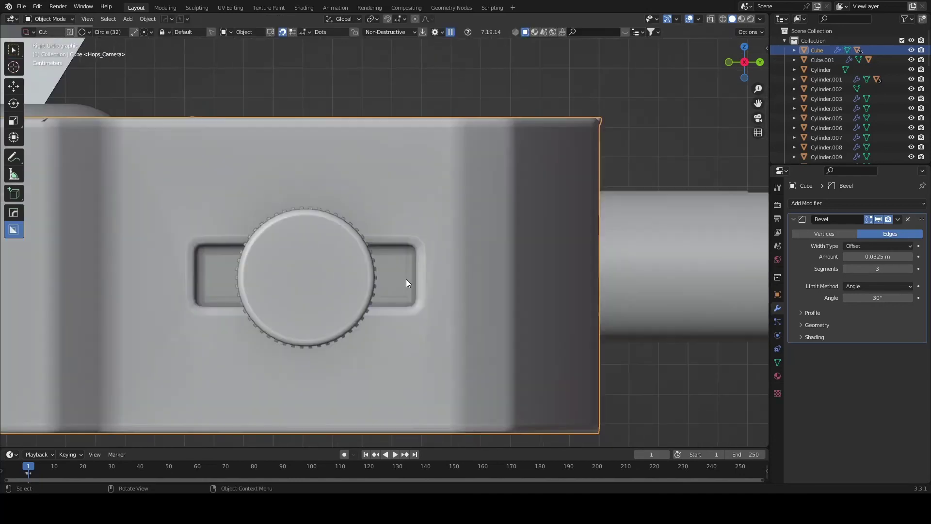
key("Tab")
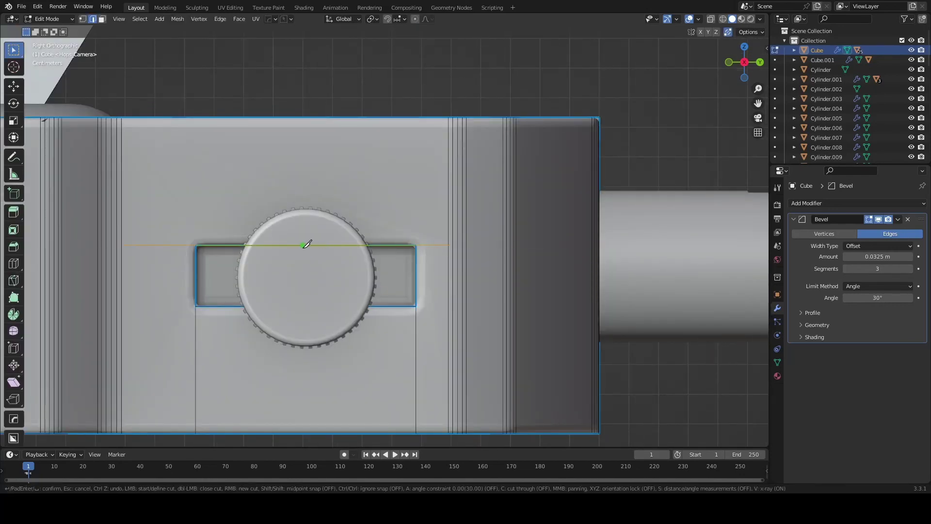
key("ctrl+s")
mouse_move(322, 166)
middle_mouse_down()
mouse_move(394, 264)
mouse_move(368, 258)
mouse_move(326, 279)
middle_mouse_up()
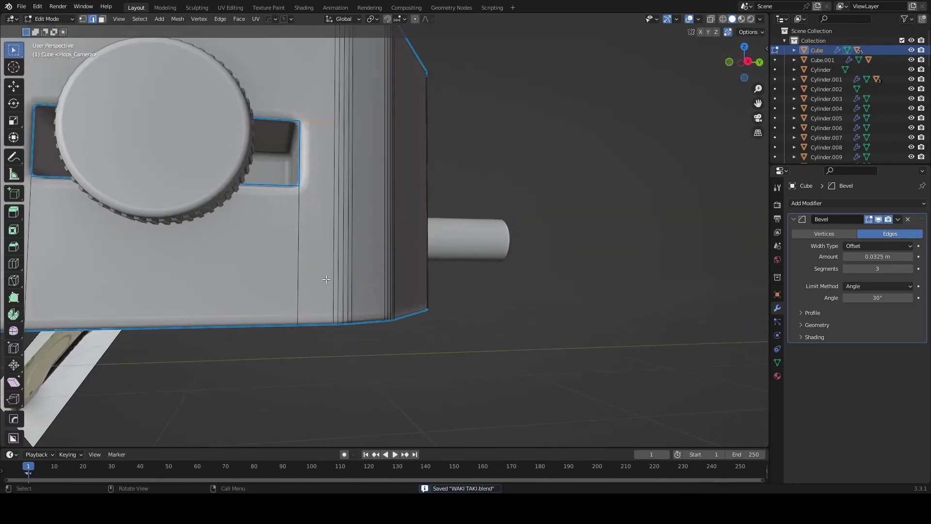
mouse_move(332, 192)
middle_mouse_down()
mouse_move(362, 243)
mouse_move(252, 32)
middle_mouse_up()
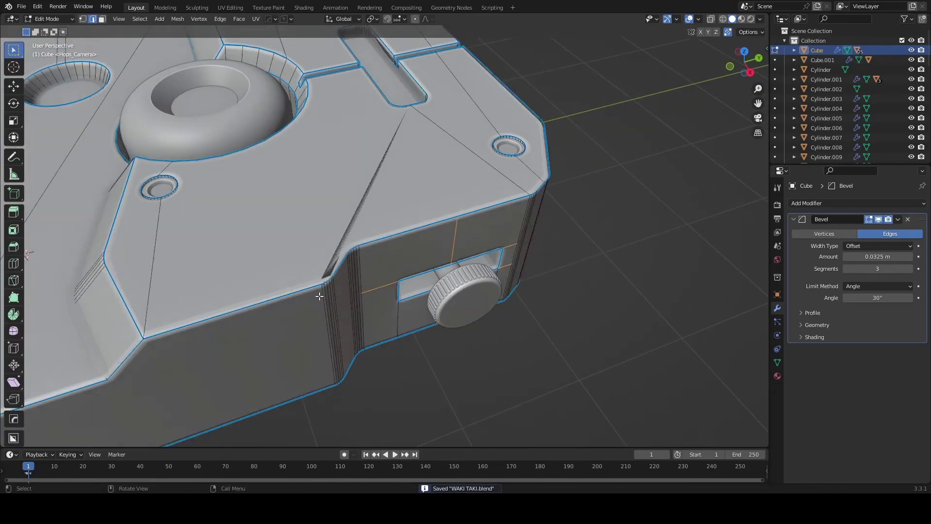
In Top view, knife-cut a new edge line from the slot to the body's side edge
key("KP_7")
scroll(415, 91, "down", 2)
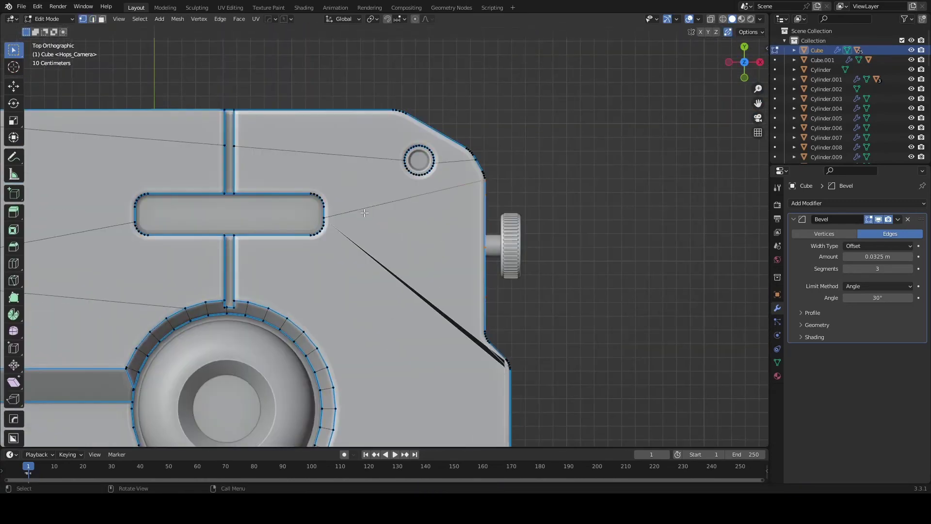
scroll(285, 209, "up", 3)
key("k")
left_click(559, 210)
scroll(559, 209, "down", 2)
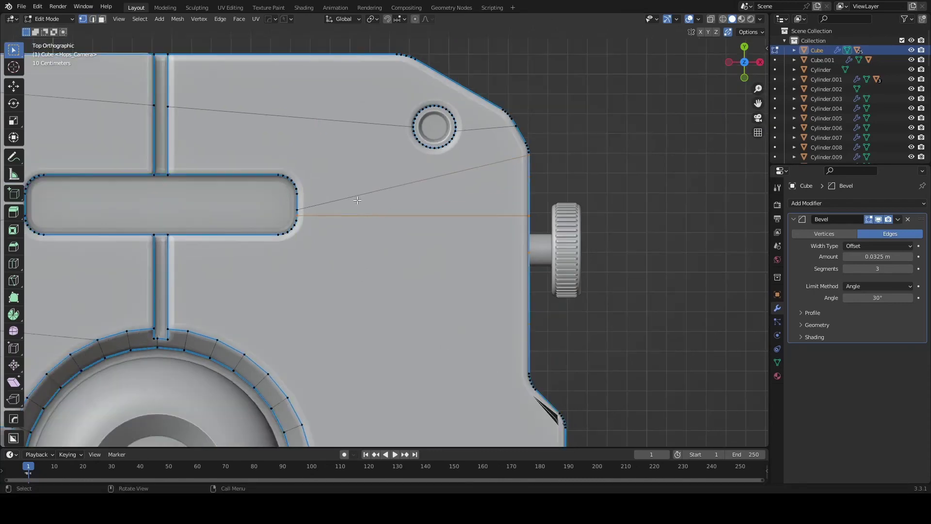
key("Return")
Apply the body's Bevel modifier into the mesh
mouse_move(559, 209)
middle_mouse_down()
mouse_move(392, 142)
mouse_move(365, 223)
middle_mouse_up()
scroll(364, 224, "up", 3)
left_click(898, 219)
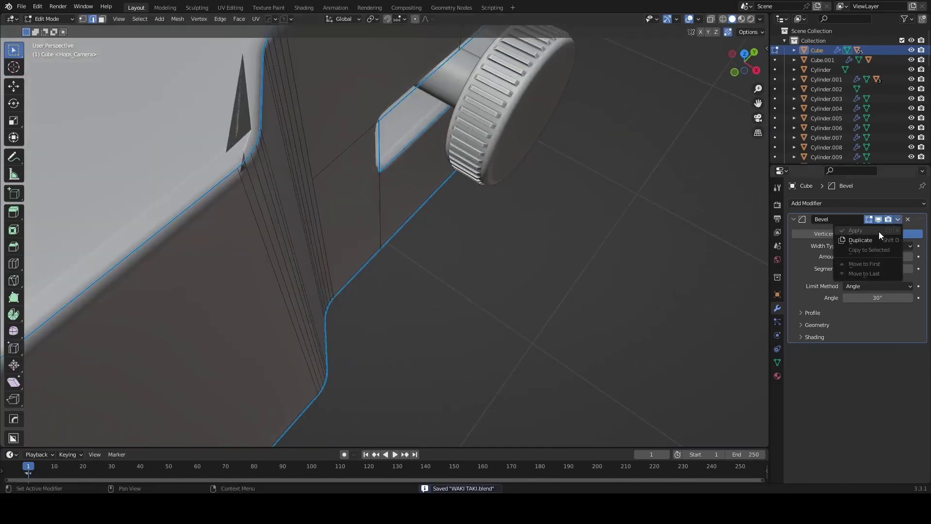
left_click(879, 232)
scroll(221, 245, "up", 3)
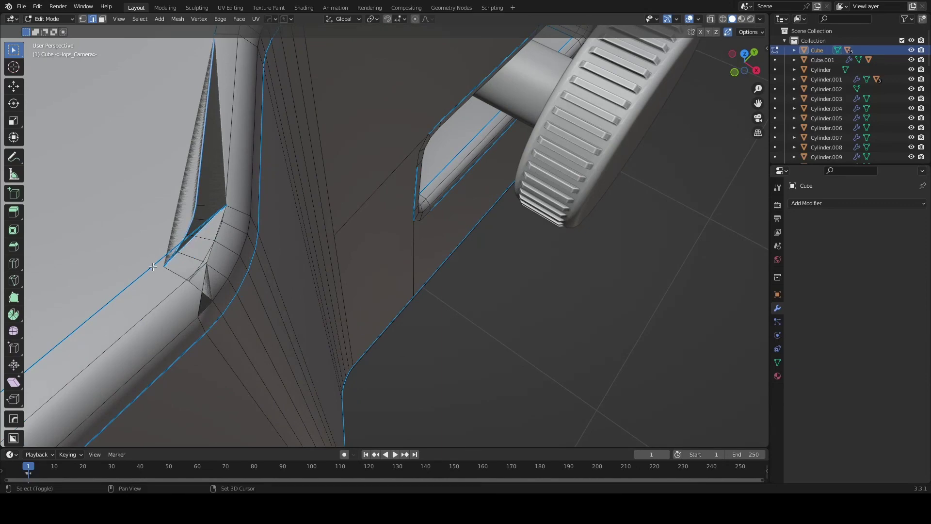
Dissolve the pinched corner edges by the slot, then switch to vertex selection
right_click(185, 264)
left_click(168, 272)
middle_click_drag(168, 271, 252, 263)
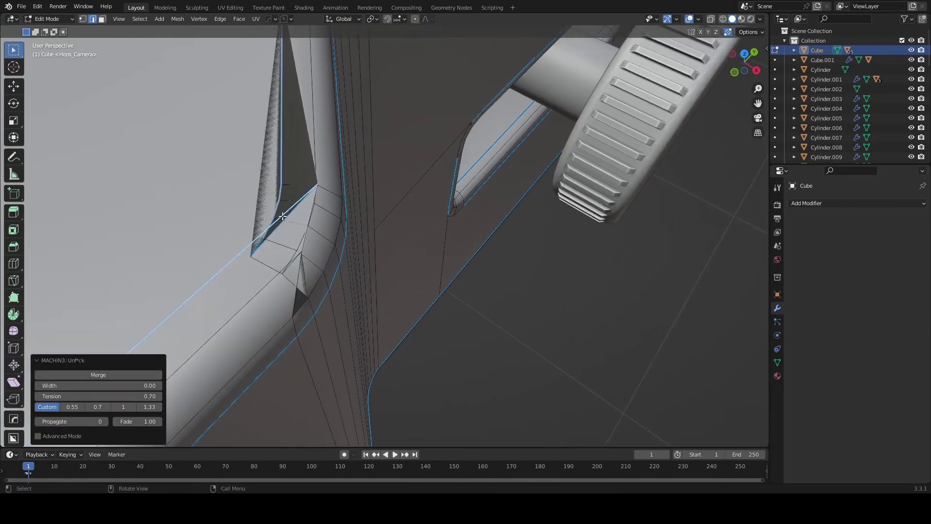
right_click(252, 263)
left_click(216, 293)
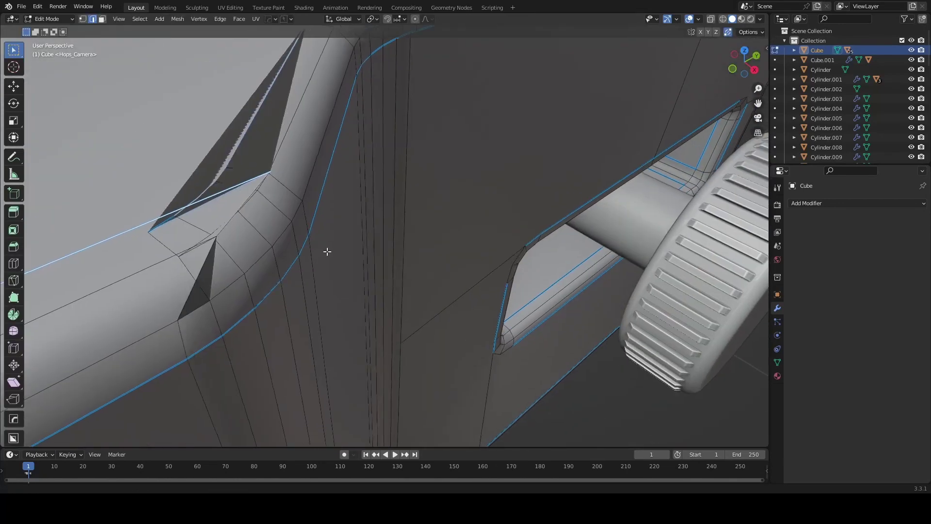
key("1")
right_click(144, 261)
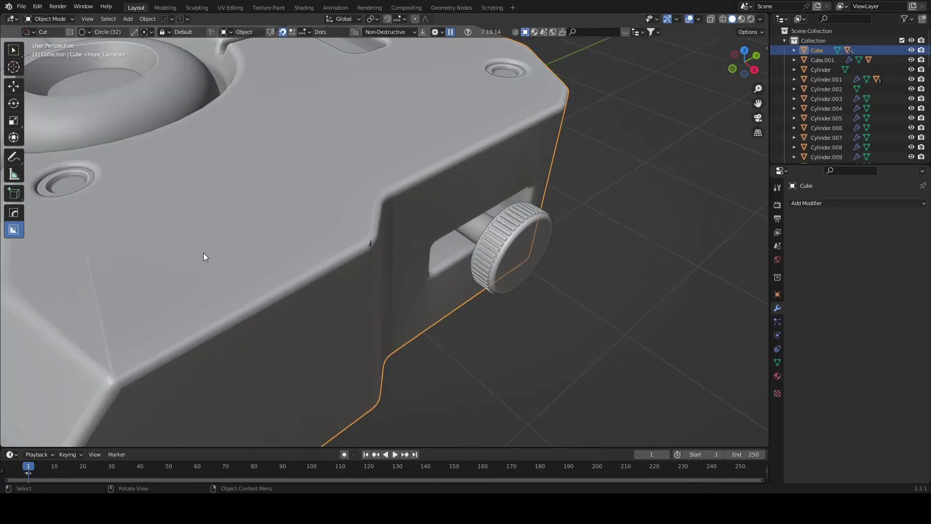
Undo back to the unapplied bevel and redo the knife cut in Top view
scroll(313, 233, "up", 2)
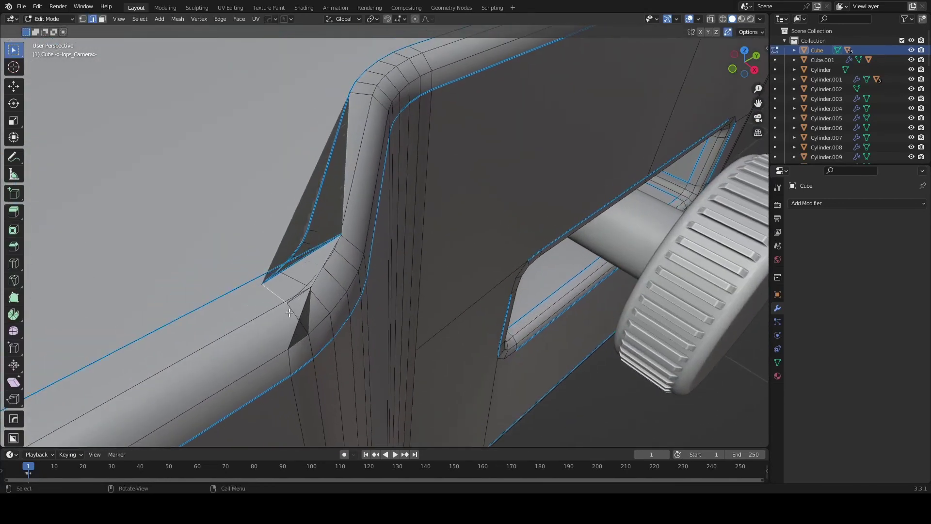
key("Tab")
key("ctrl+b")
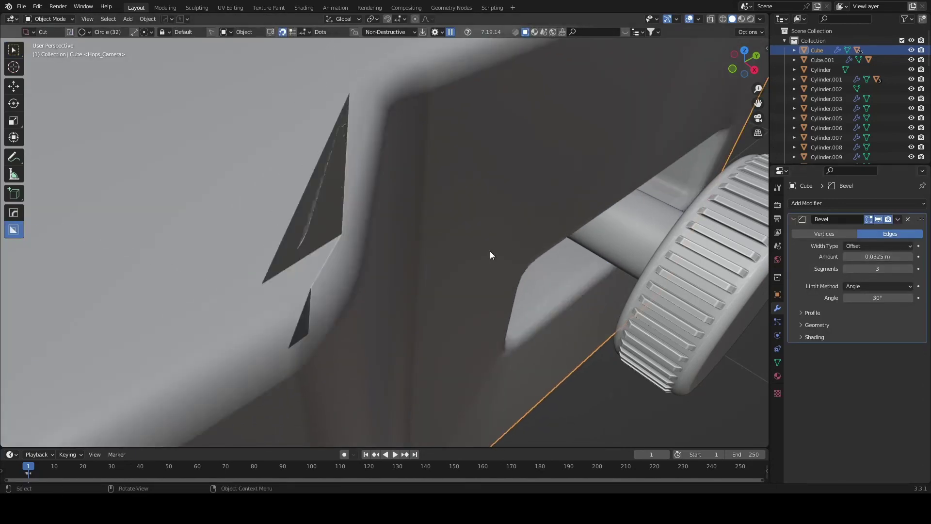
key("Tab")
key("KP_7")
key("k")
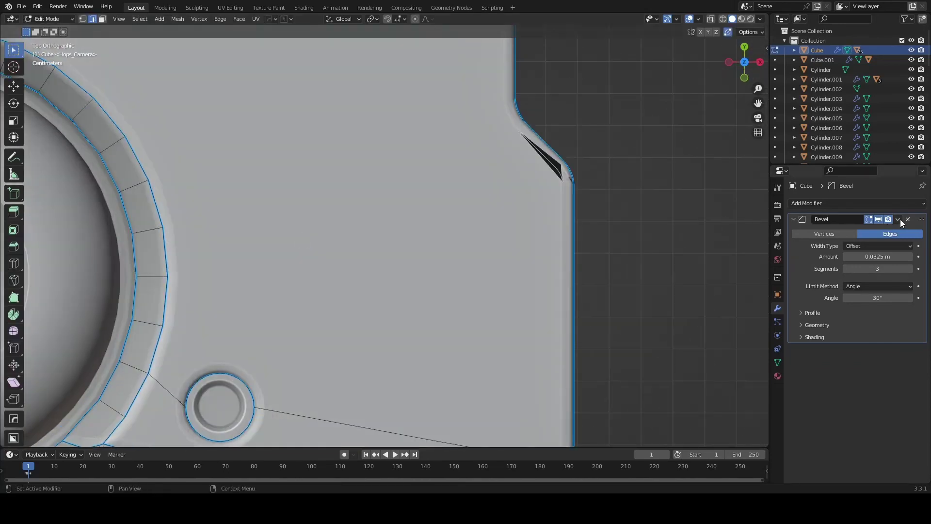
Apply the body's Bevel modifier and save WAKI TAKI.blend
left_click(897, 219)
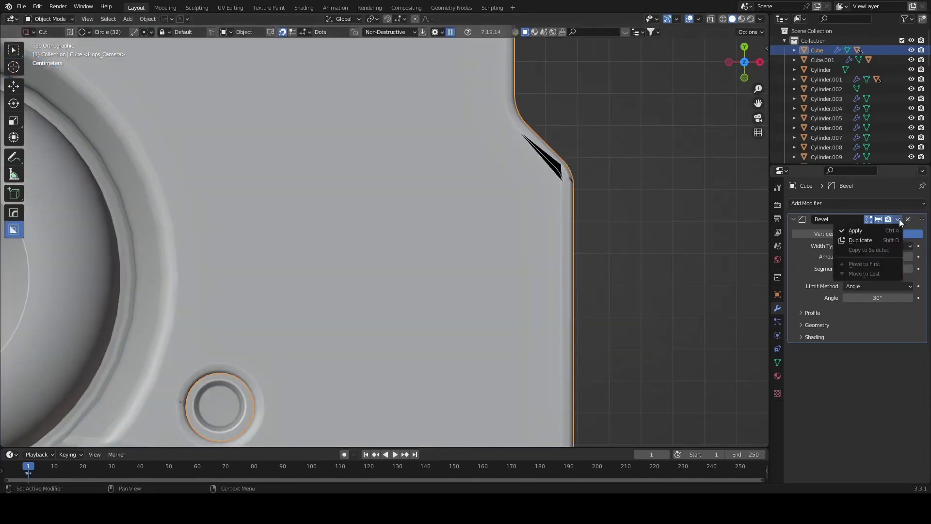
left_click(839, 231)
key("ctrl+s")
mouse_move(418, 174)
middle_mouse_down()
mouse_move(472, 231)
mouse_move(379, 260)
middle_mouse_up()
scroll(379, 261, "up", 3)
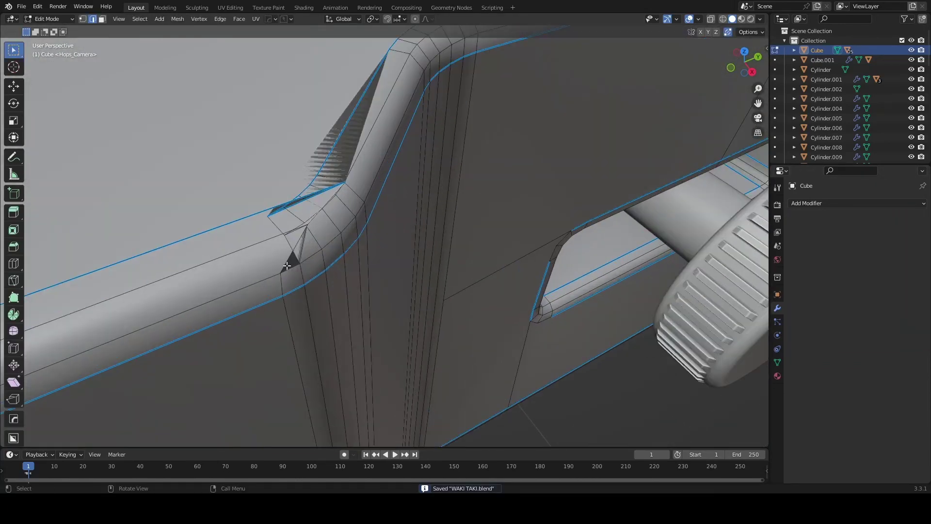
Dissolve the pinched corner edges beside the knob slot and leave mesh editing in Top view
right_click(291, 260)
left_click(270, 215)
right_click(269, 214)
left_click(270, 214)
scroll(252, 273, "up", 3)
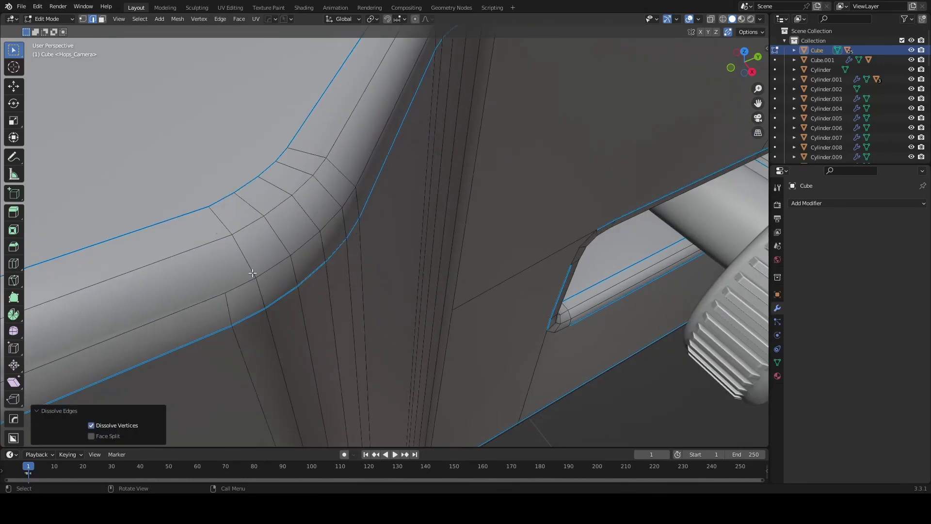
middle_click_drag(252, 273, 311, 252)
key("Return")
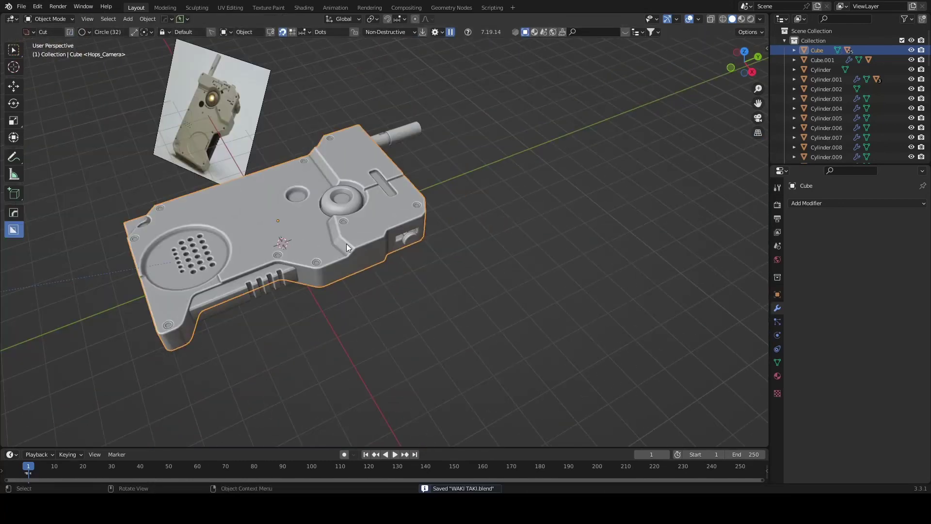
key("KP_7")
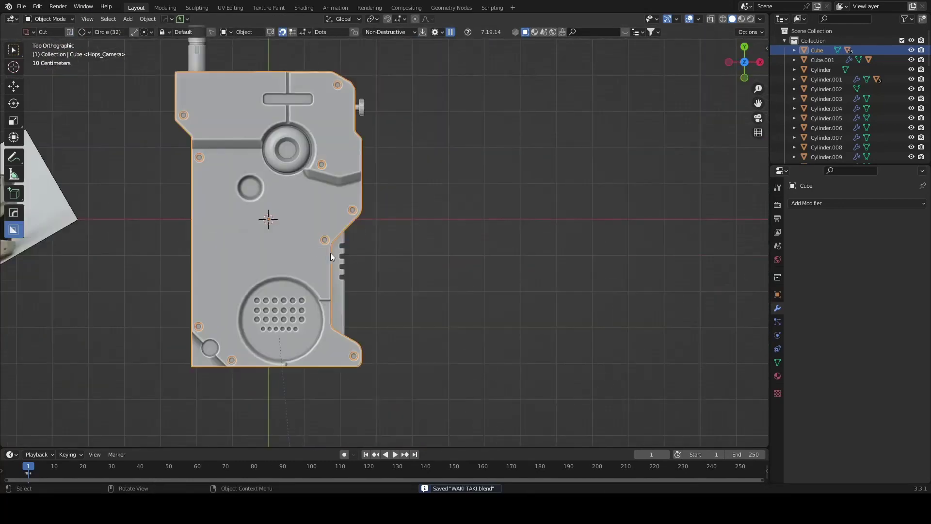